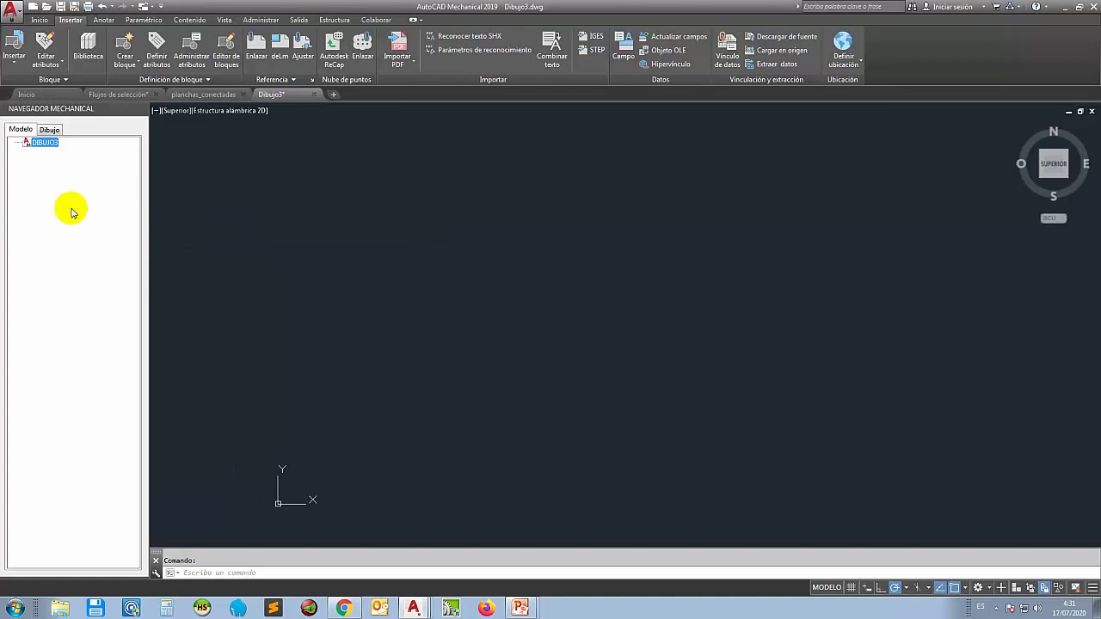
- Create a new component named Componente 1 with a view named Frontal, selecting no objects and picking a base point in the drawing
right_click(73, 209)
mouse_move(103, 234)
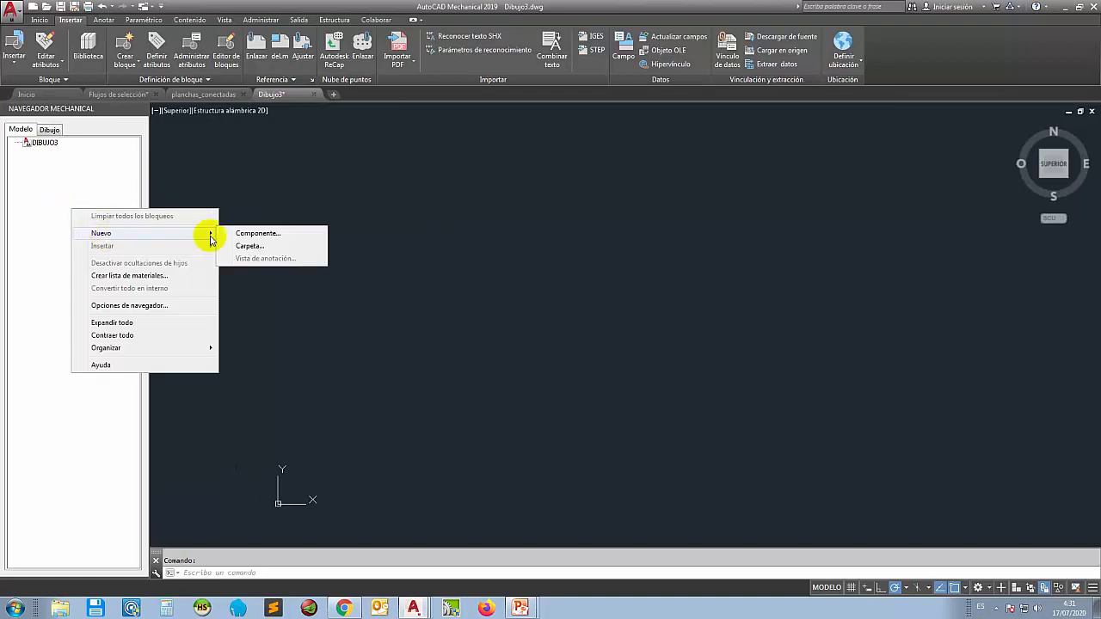
click(268, 234)
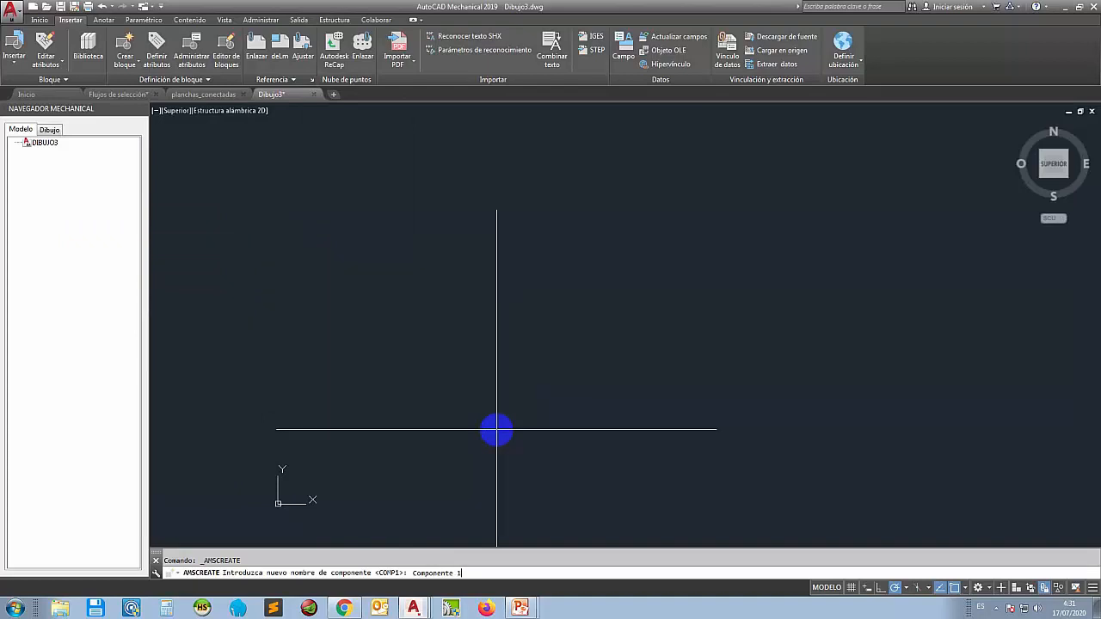
key(Return)
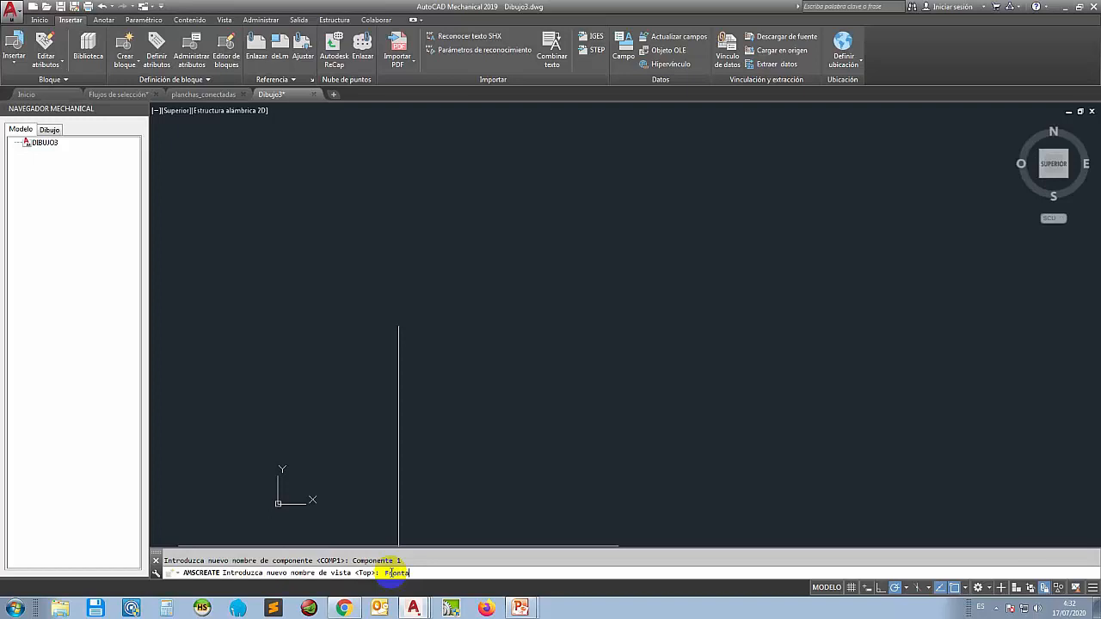
key(Return)
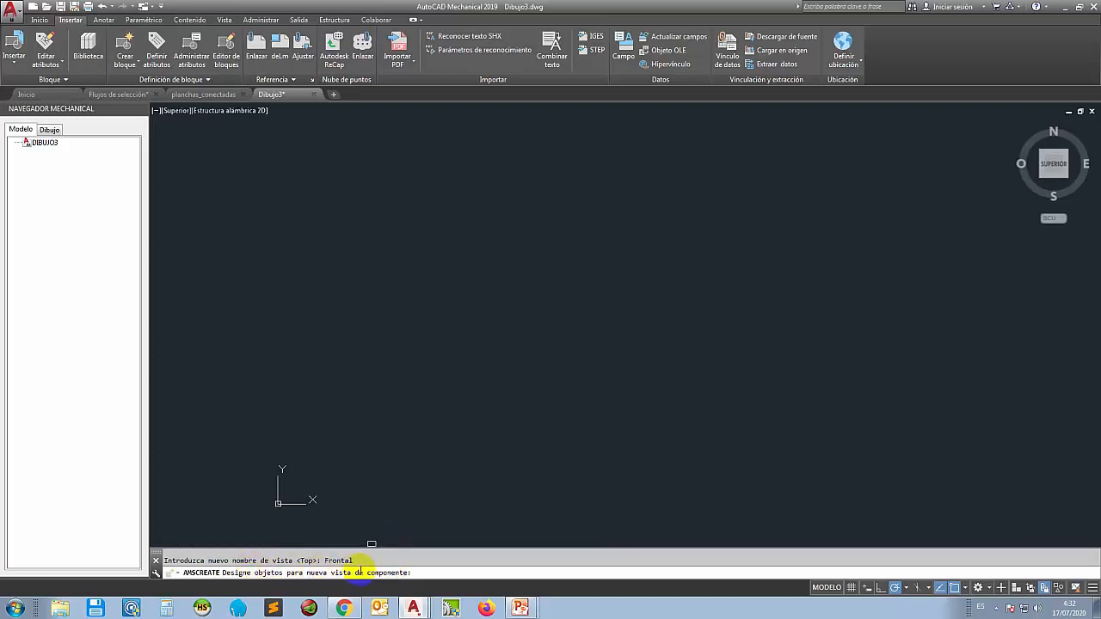
click(516, 402)
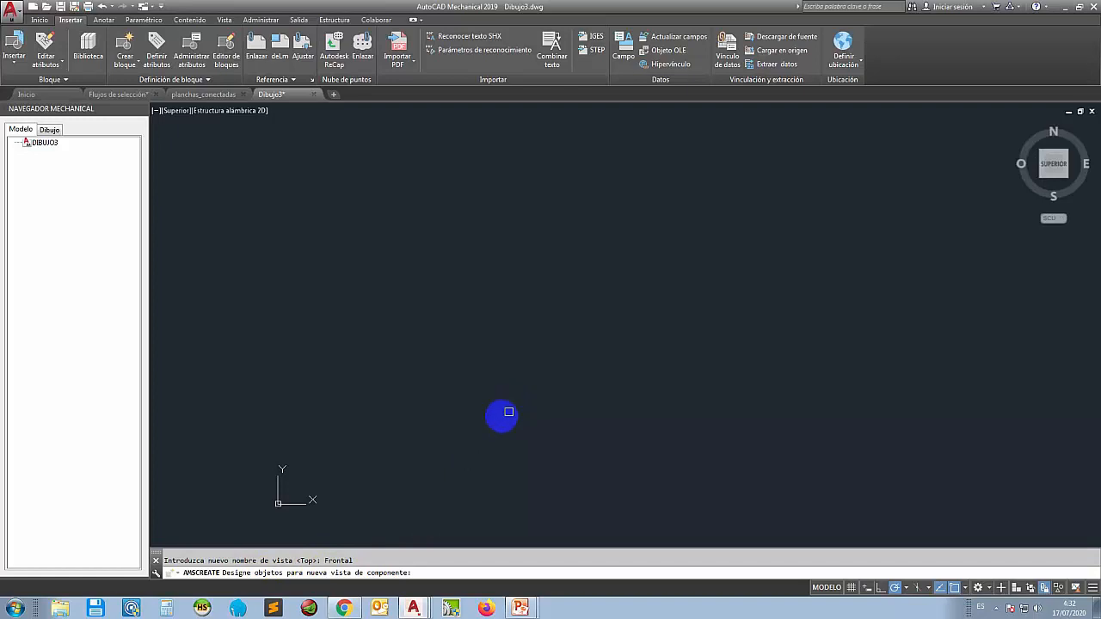
scroll(436, 422, up, 3)
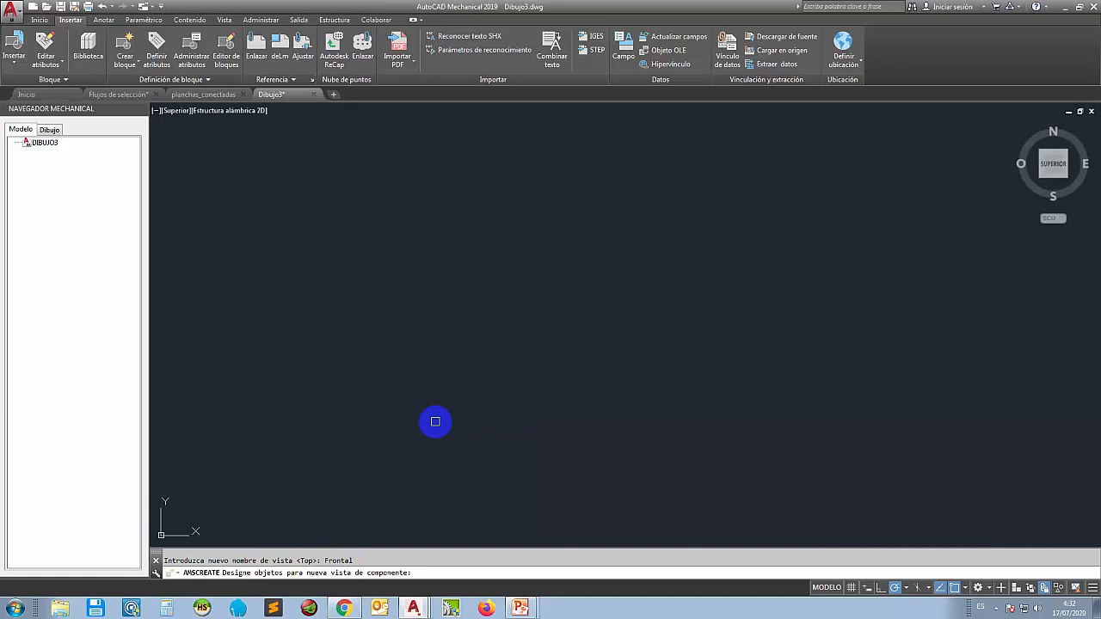
key(Return)
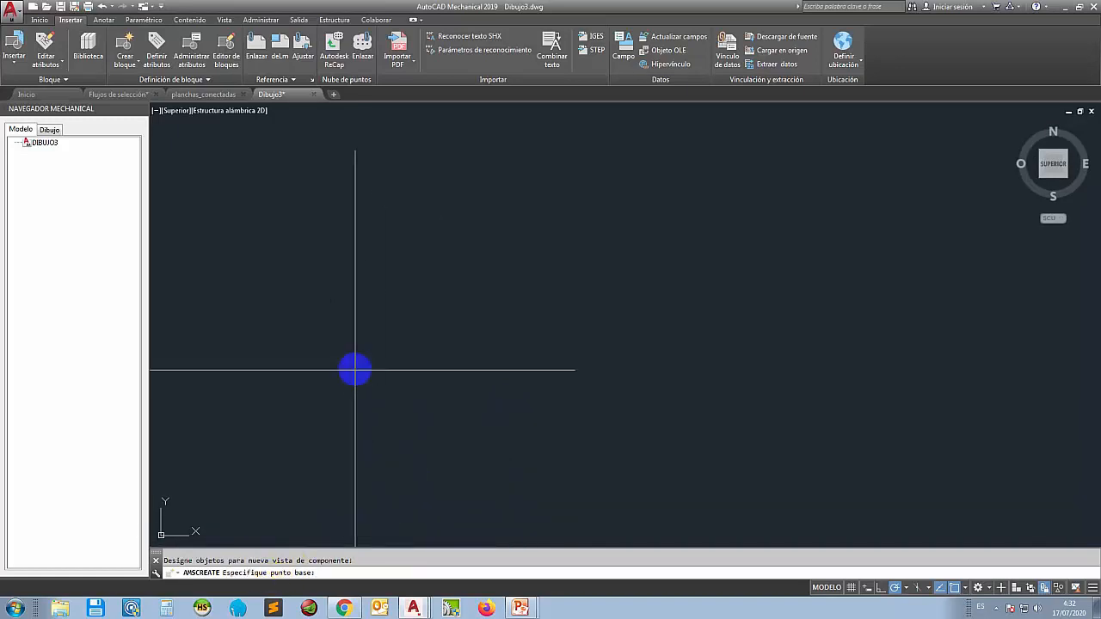
click(346, 346)
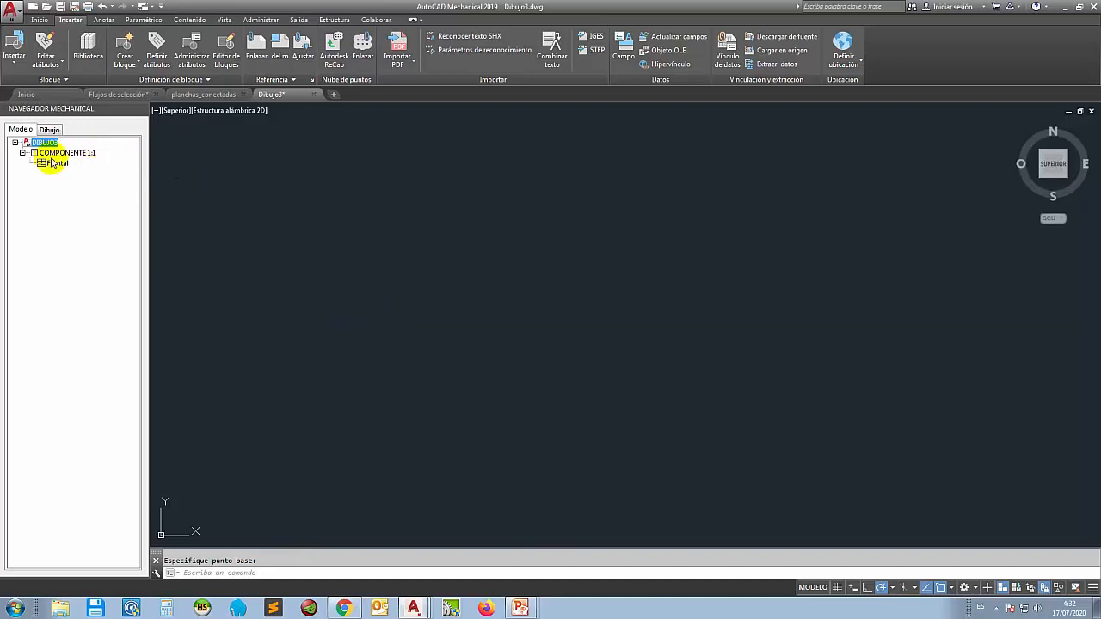
- Draw a circle freehand near the middle of the drawing area
click(38, 20)
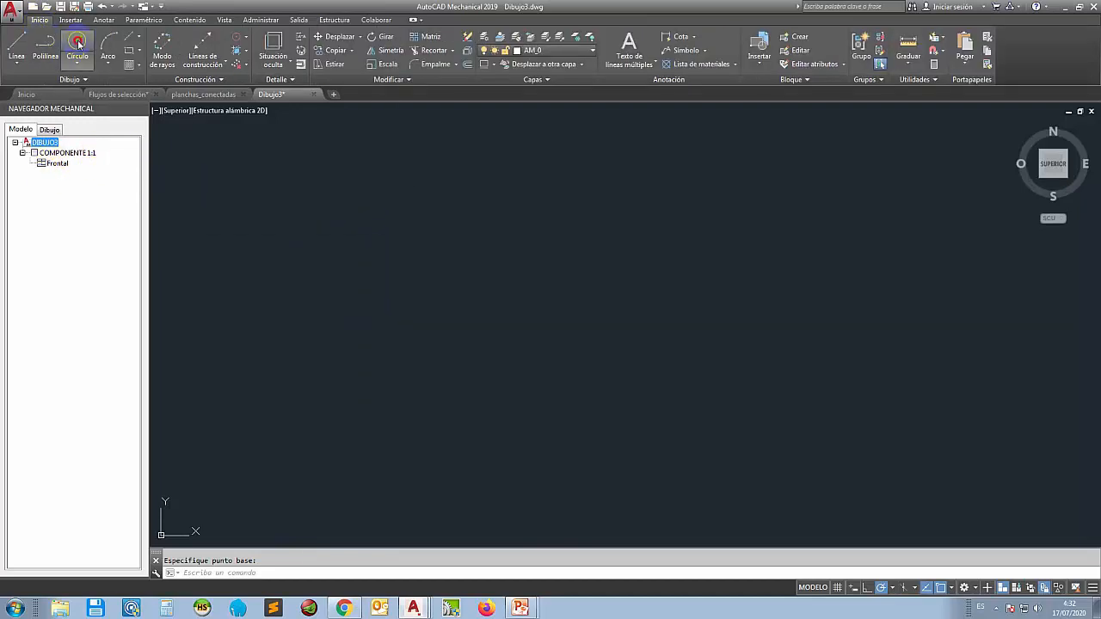
click(464, 312)
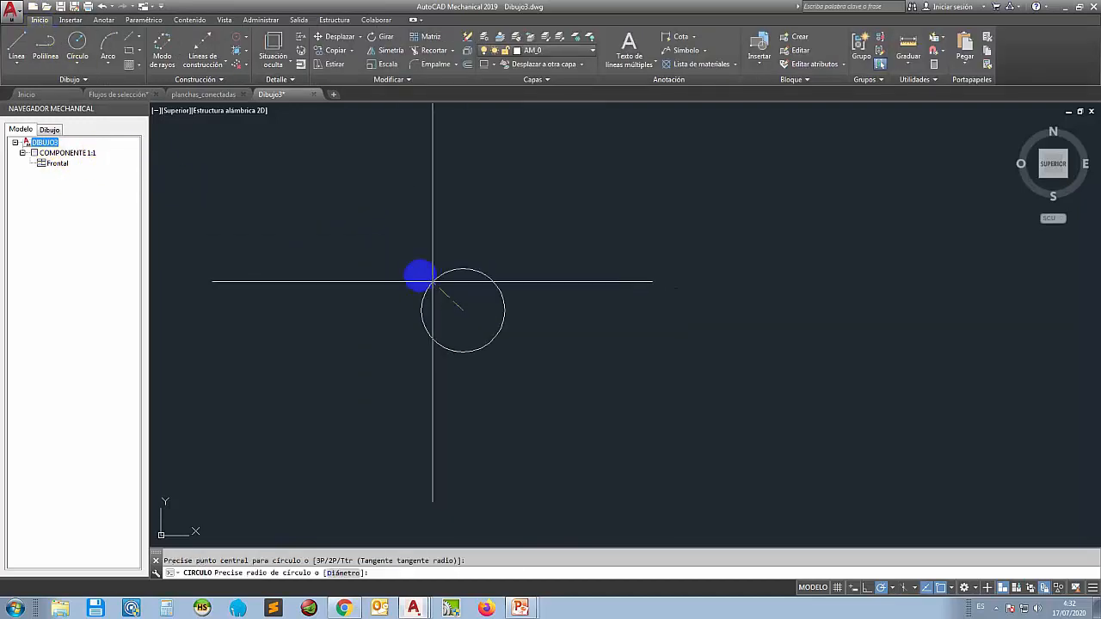
click(484, 254)
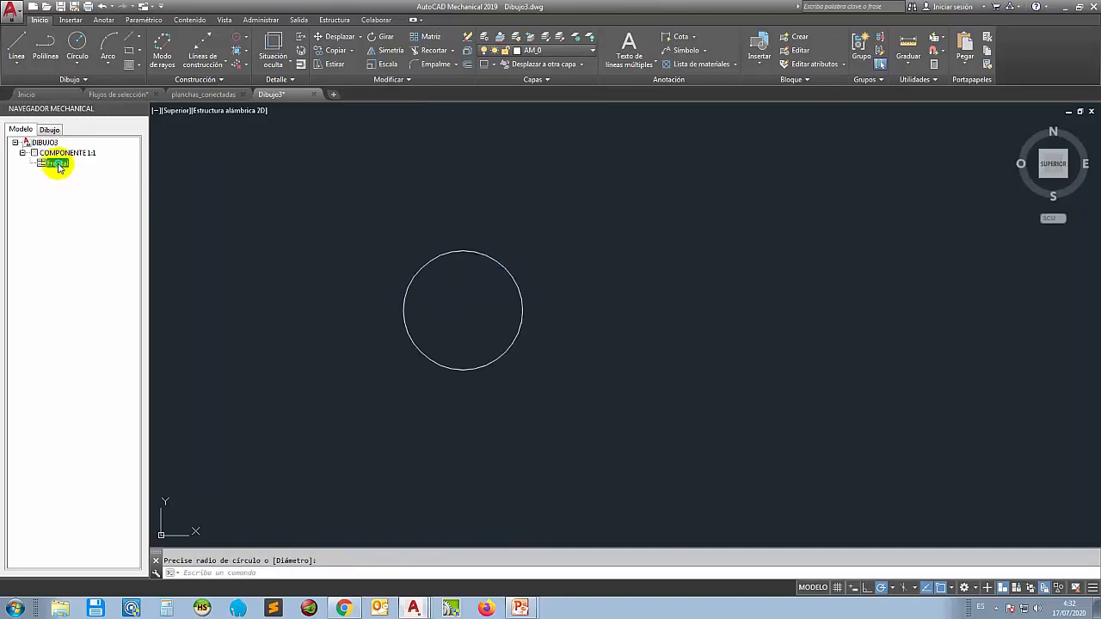
- Add the circle to the Frontal view's objects and highlight that view's geometry
right_click(60, 164)
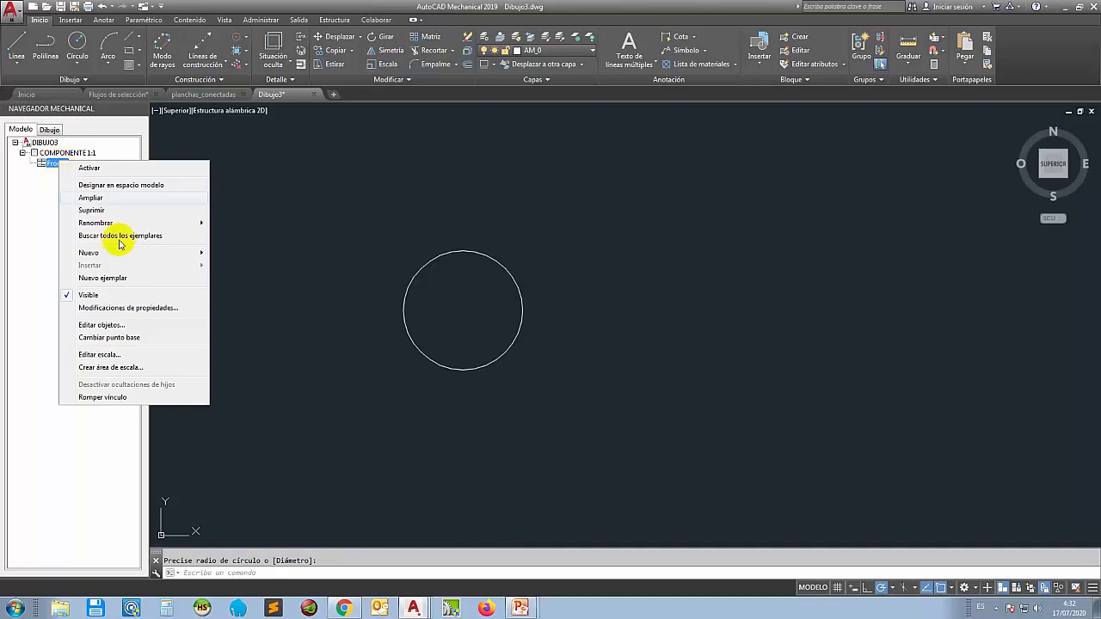
click(101, 325)
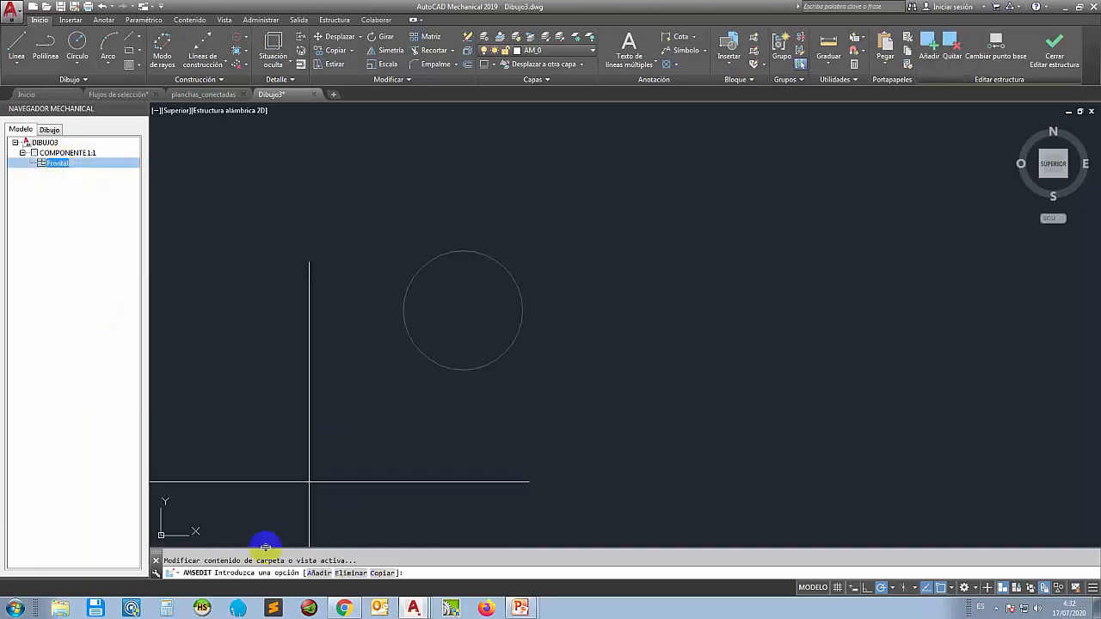
click(318, 574)
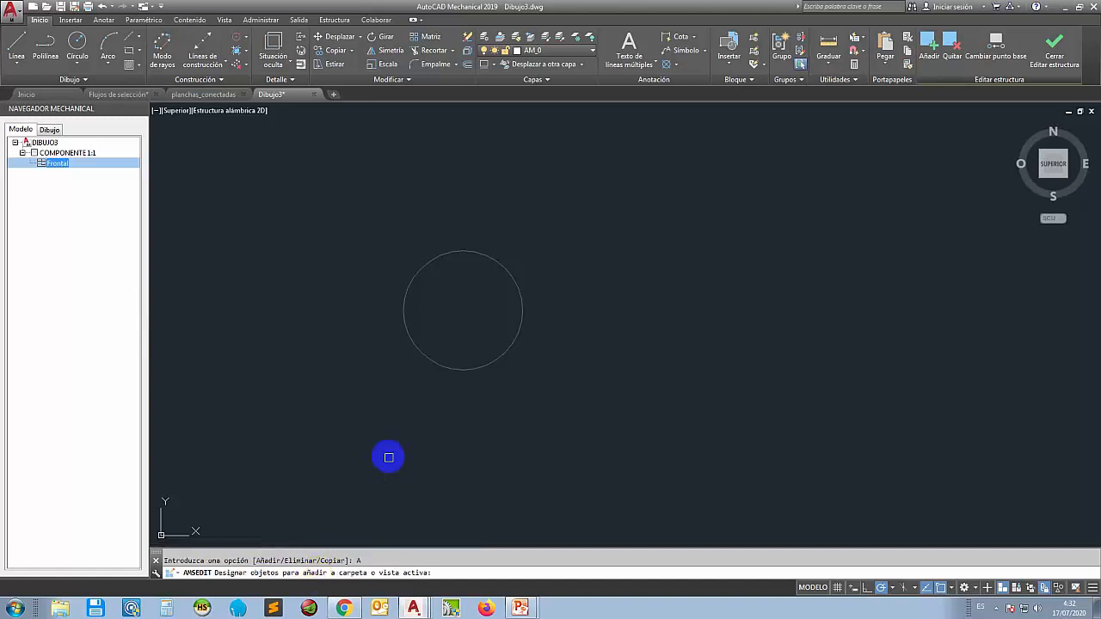
click(418, 349)
right_click(370, 364)
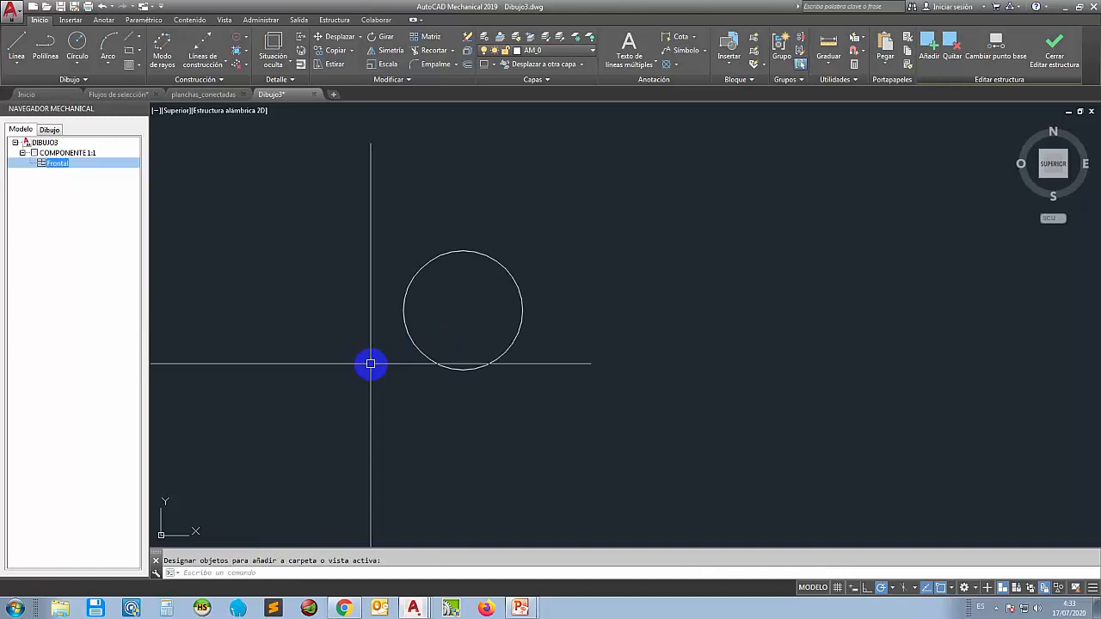
click(61, 168)
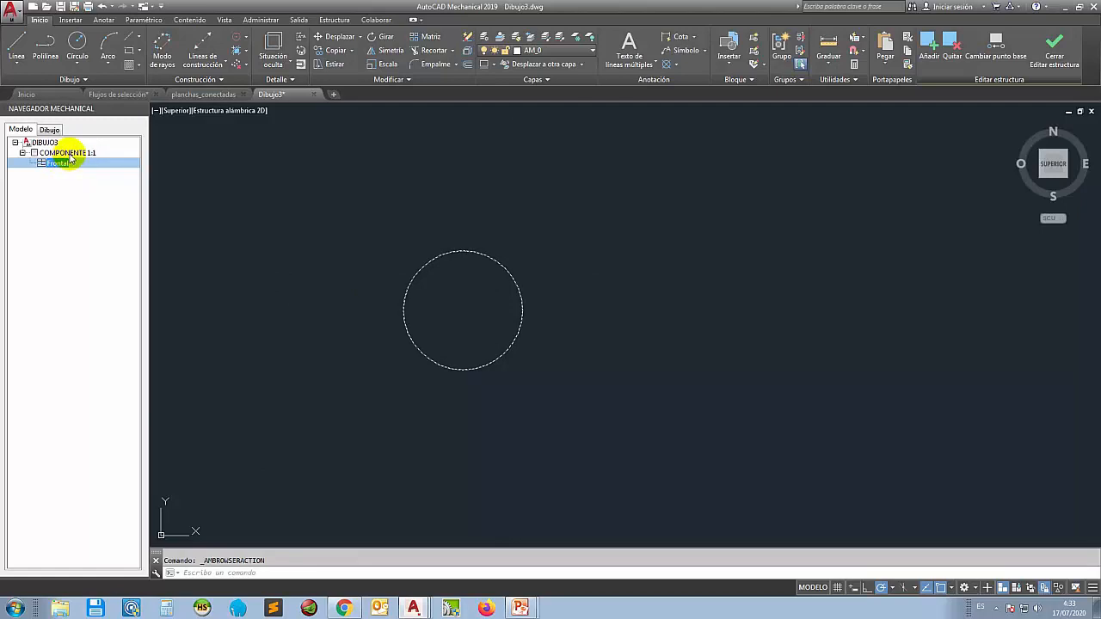
- Create a second view named Superior under Componente 1 without selecting any objects for it
click(69, 153)
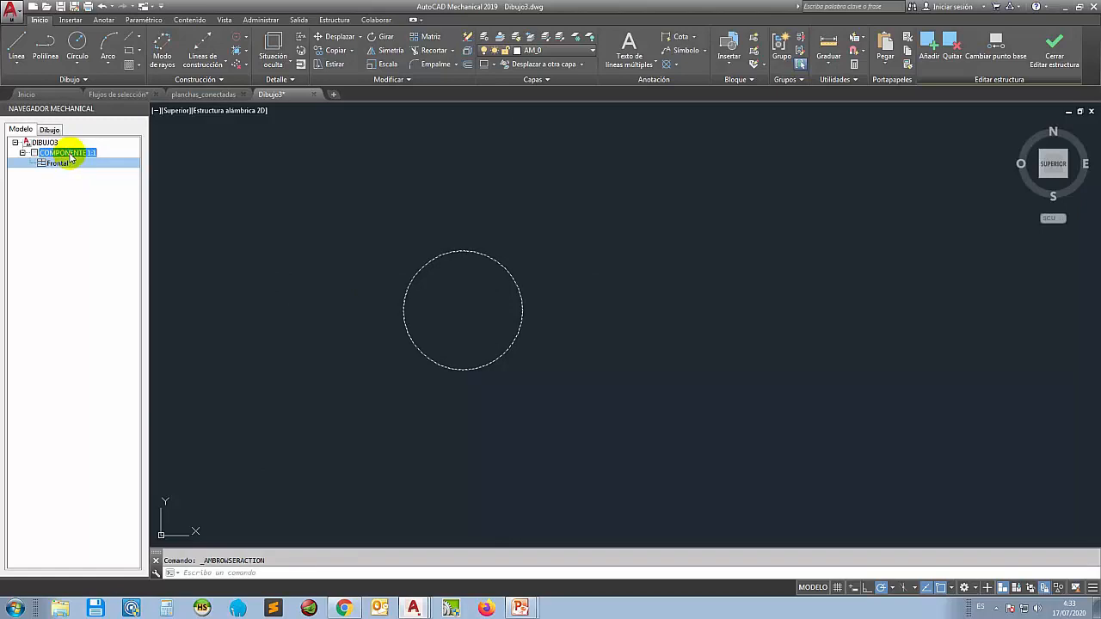
right_click(70, 155)
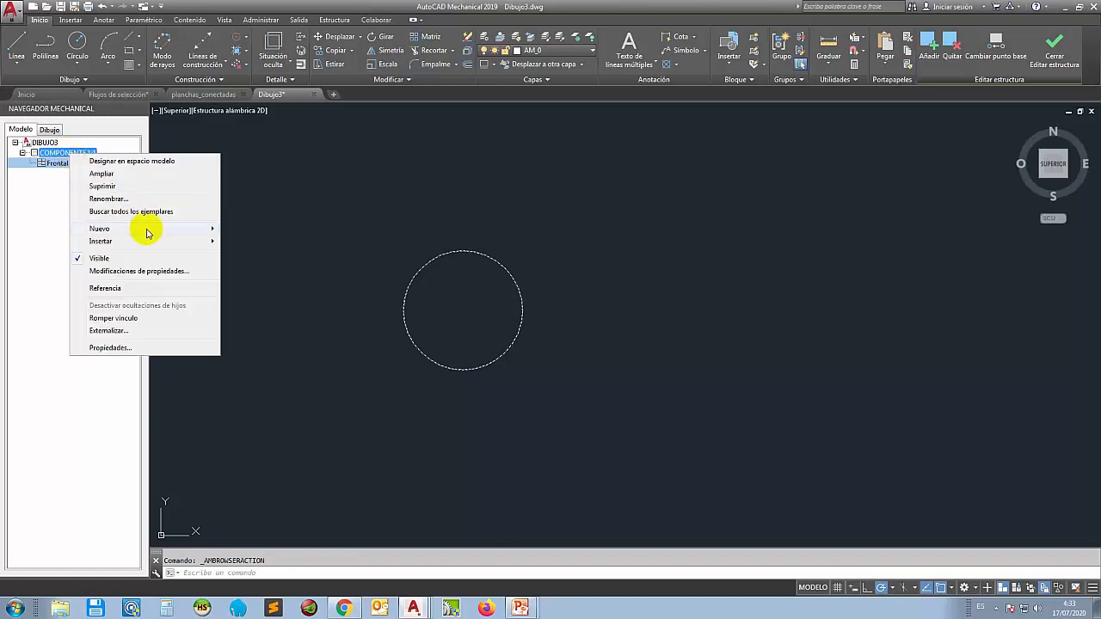
mouse_move(215, 234)
click(277, 238)
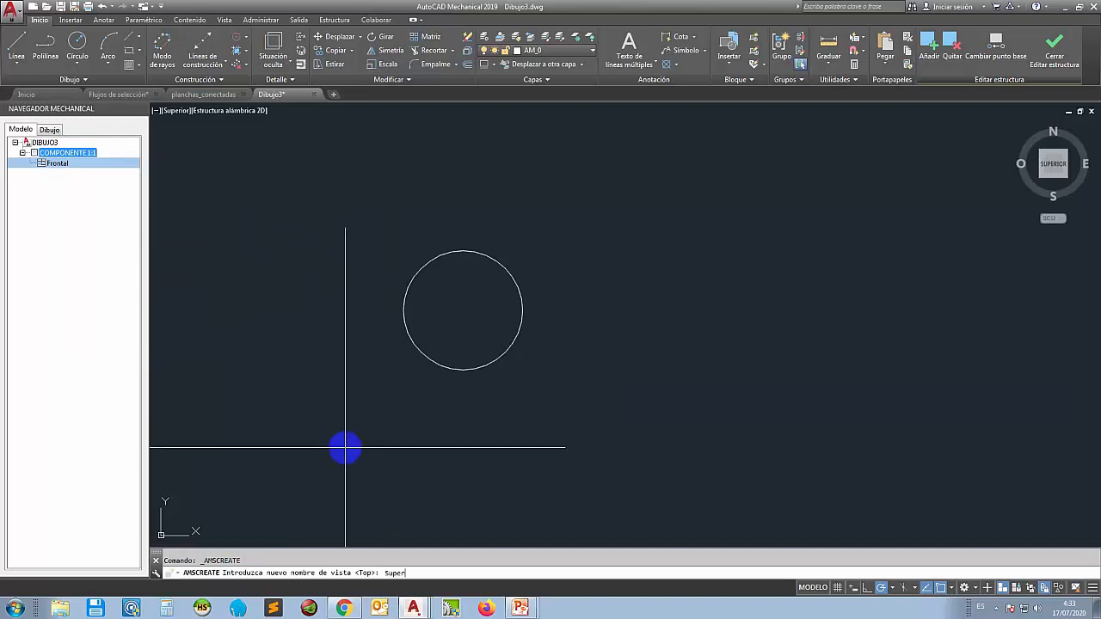
text(Superior)
key(Return)
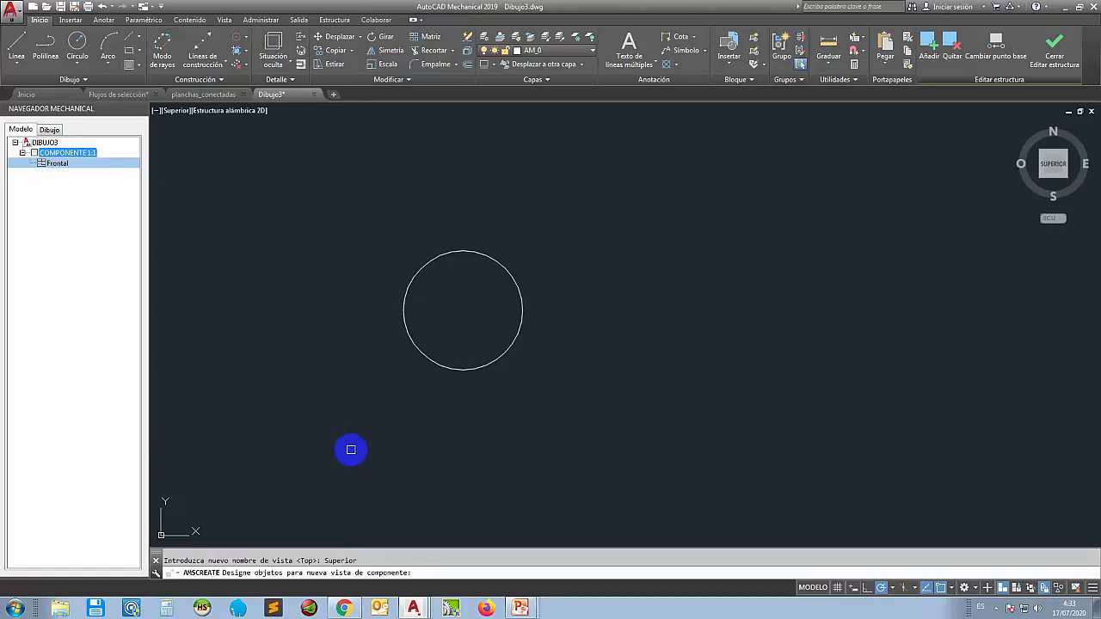
key(Return)
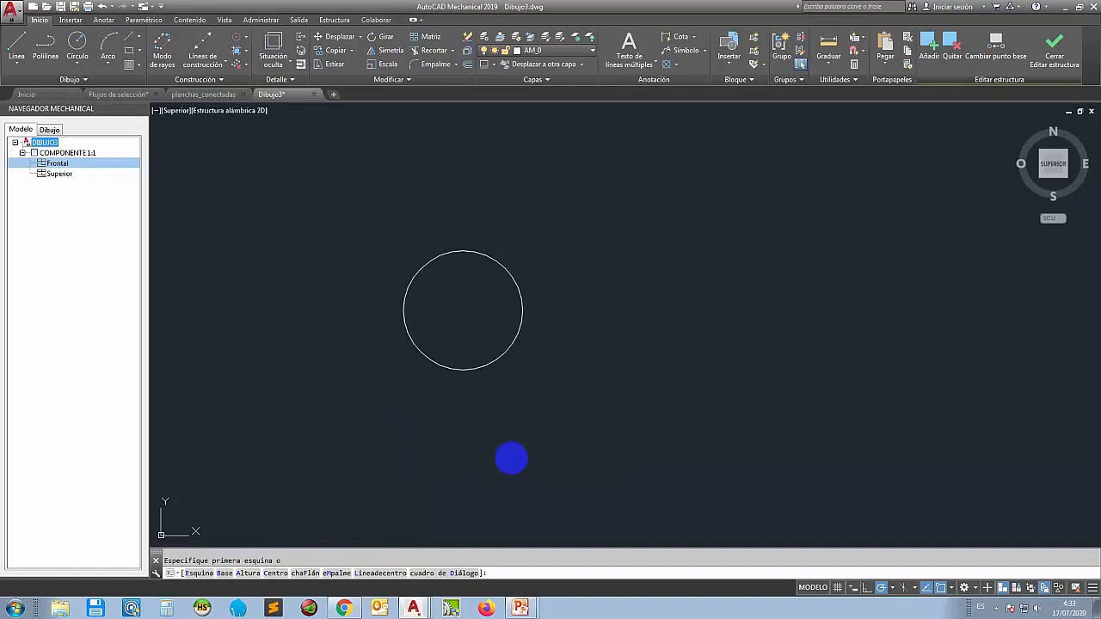
- Draw a rectangle below the circle, aligned with it and matching its width
click(404, 434)
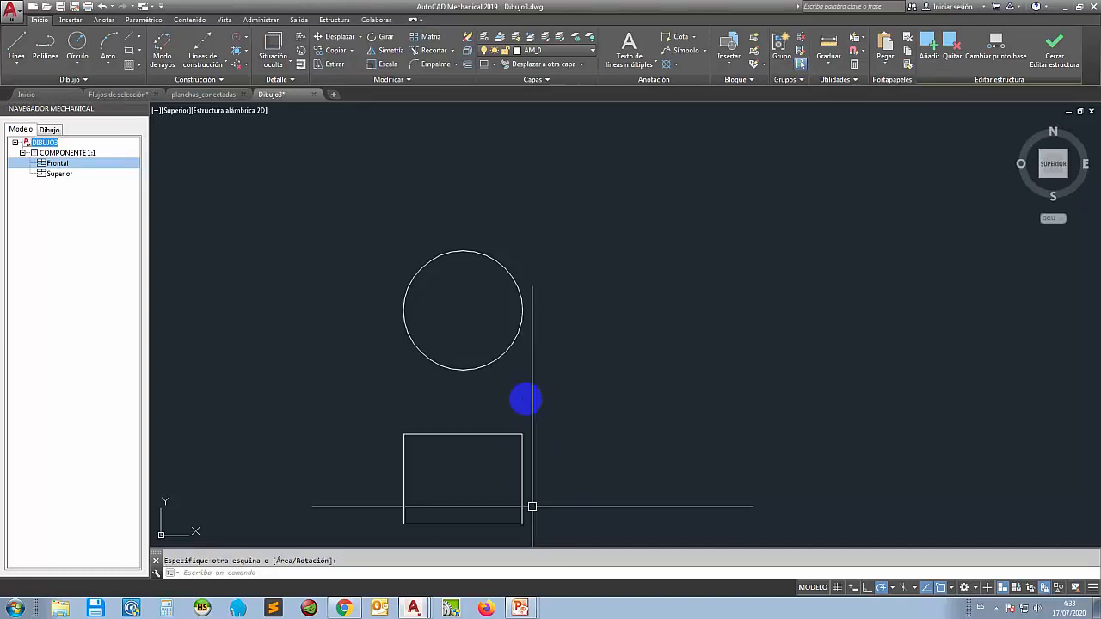
scroll(520, 349, down, 3)
scroll(483, 438, up, 3)
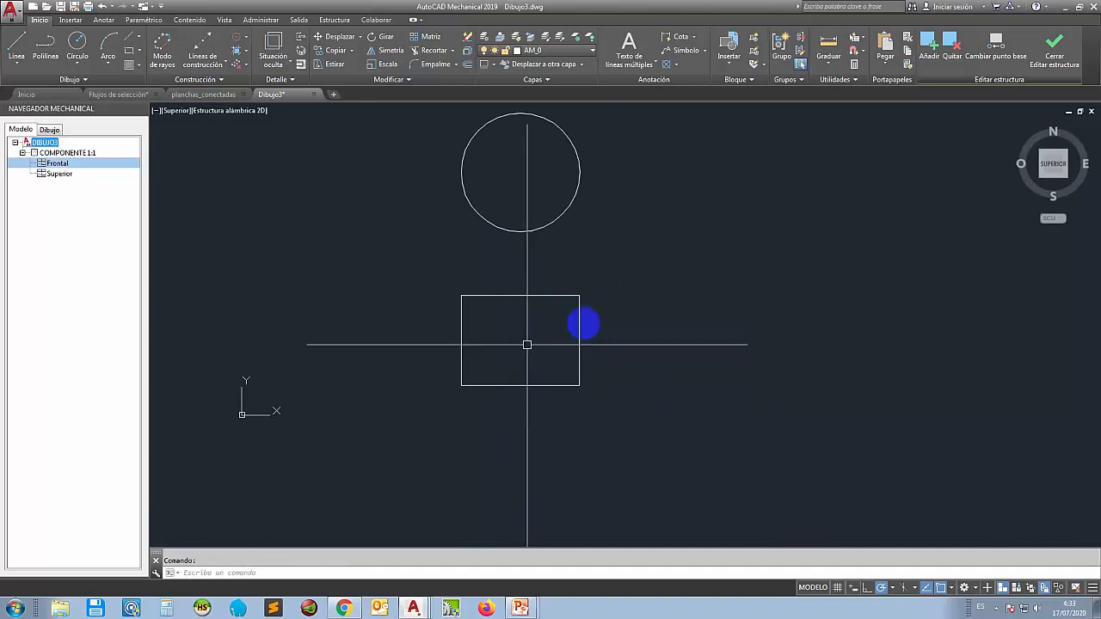
- Add the rectangle below the circle to the Superior view's objects
right_click(63, 178)
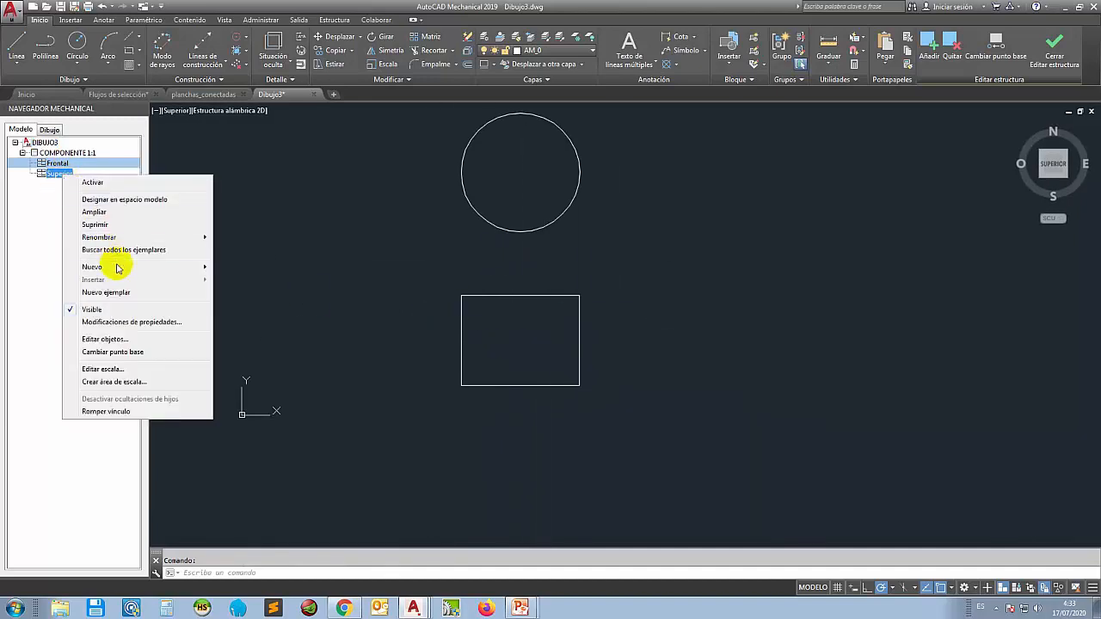
click(120, 341)
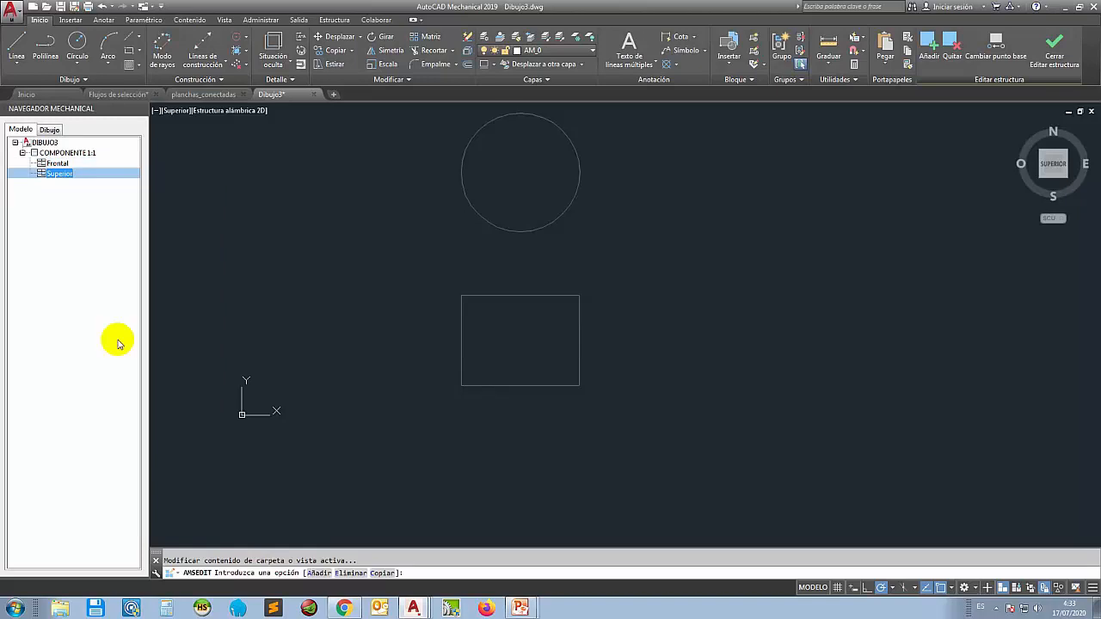
click(318, 573)
click(478, 385)
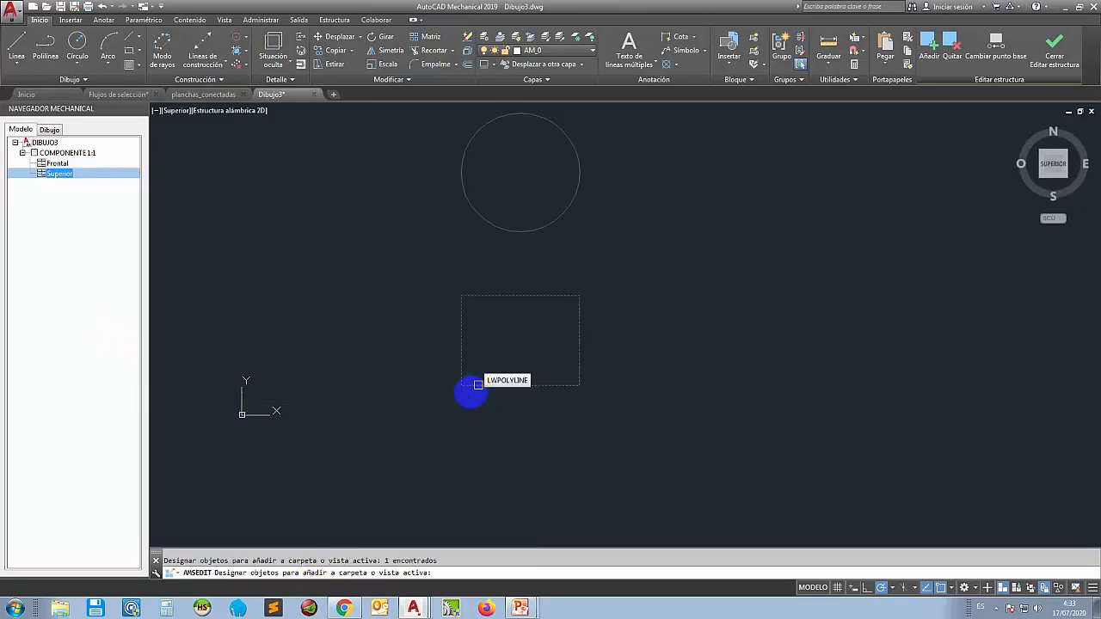
key(Return)
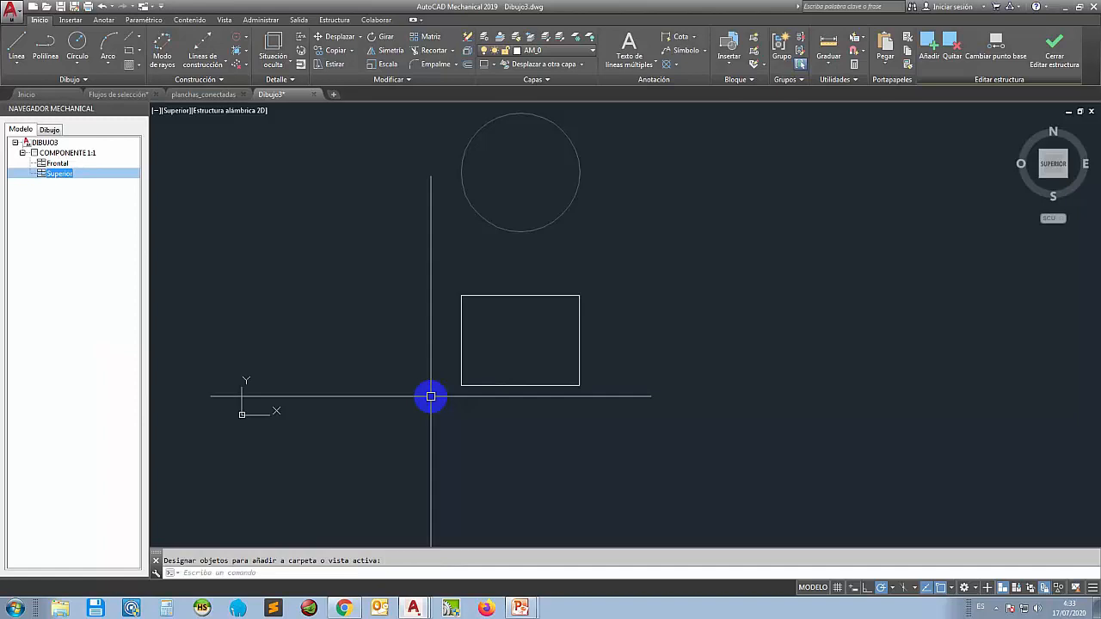
key(Return)
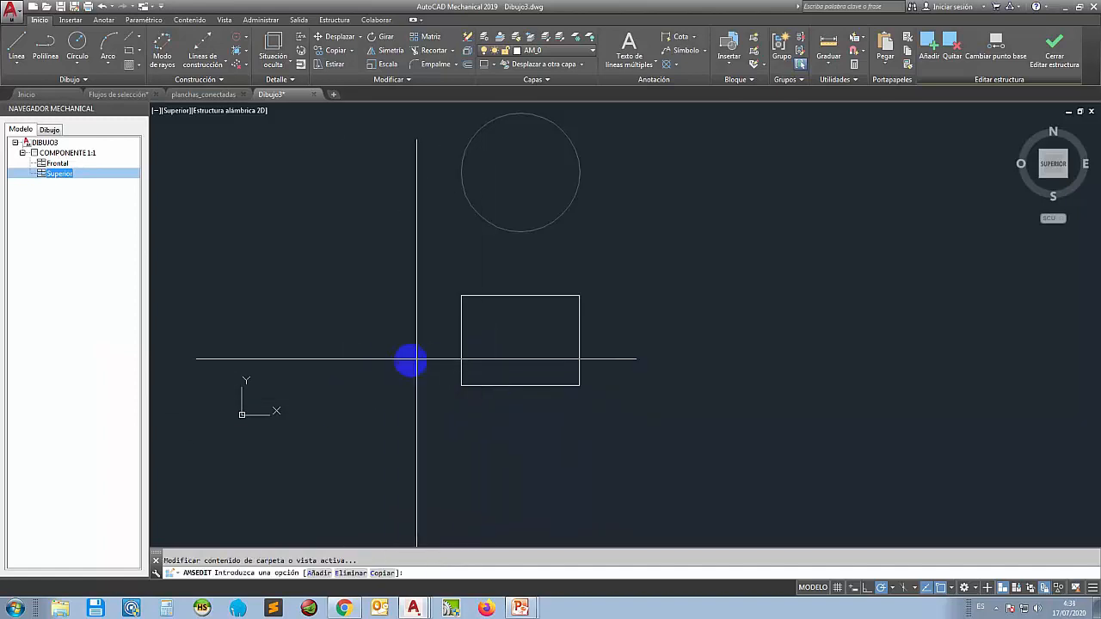
scroll(386, 360, down, 2)
scroll(399, 319, up, 2)
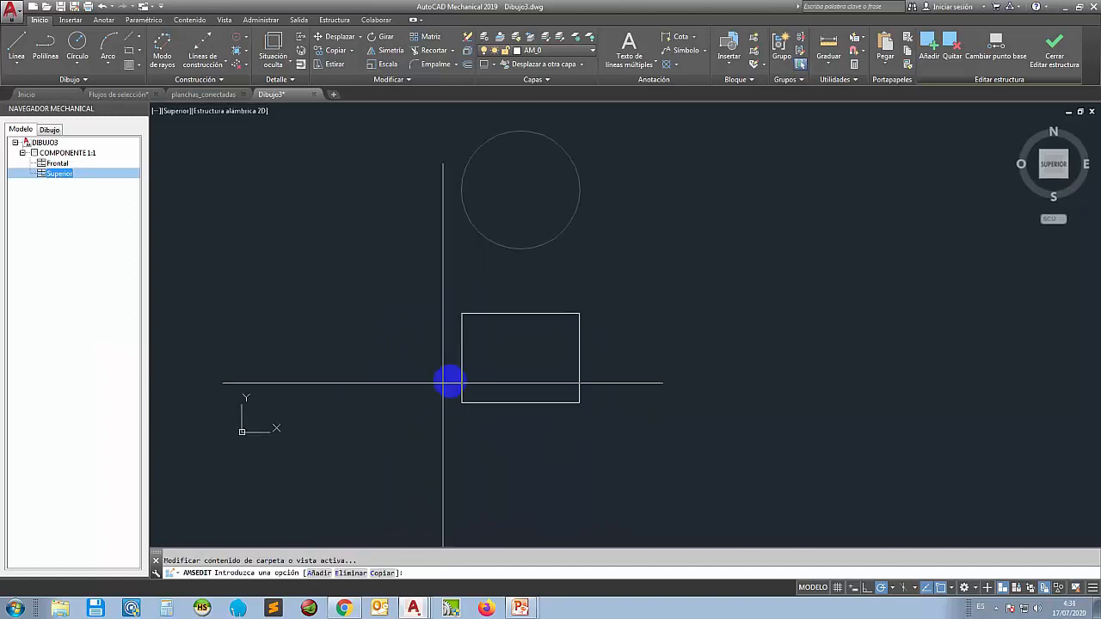
key(Escape)
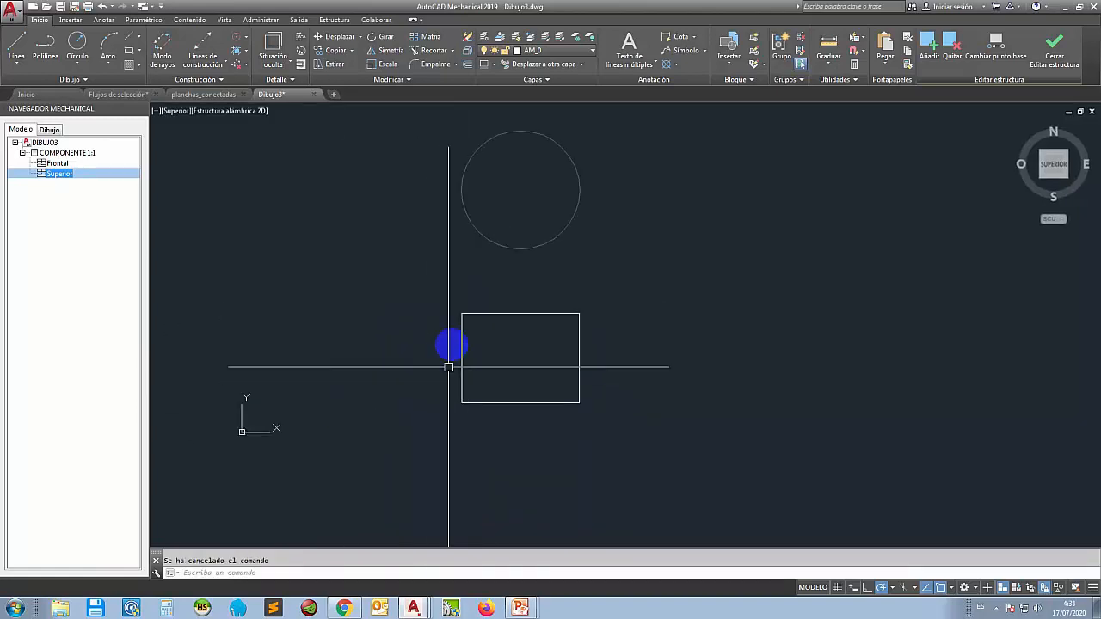
- Exit structure editing to return to the whole drawing and highlight the Superior view's geometry
click(53, 154)
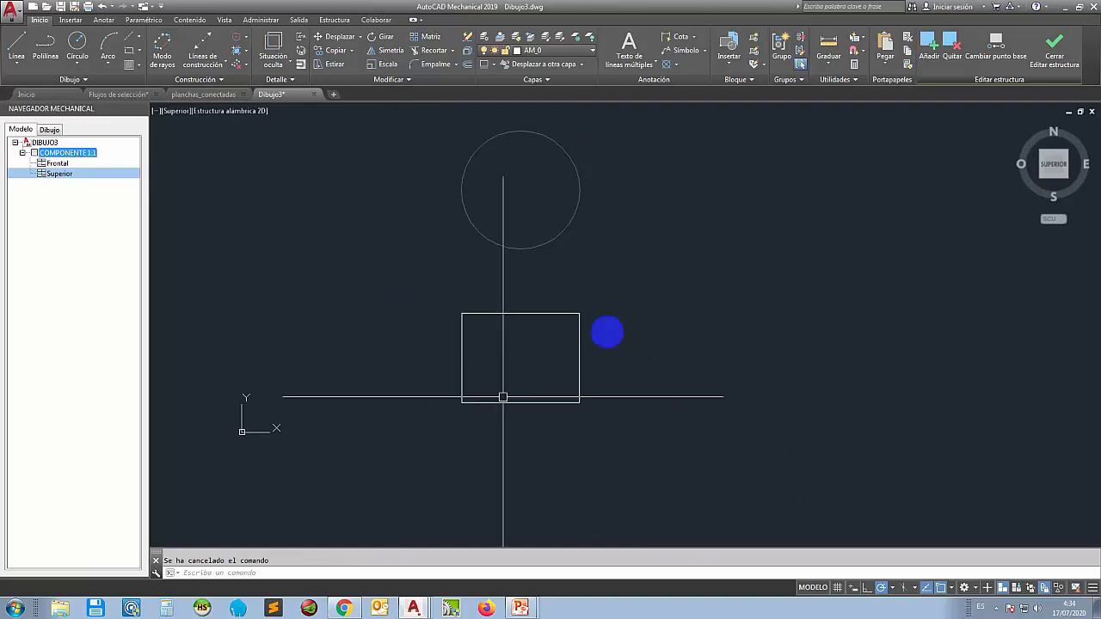
click(72, 318)
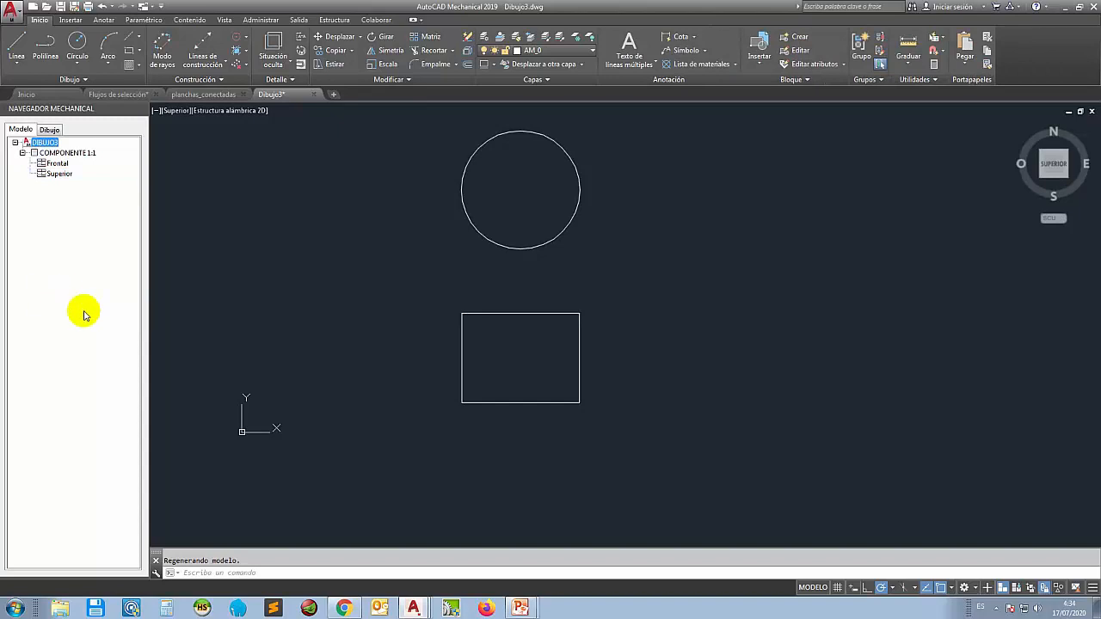
scroll(318, 345, down, 2)
scroll(440, 225, up, 2)
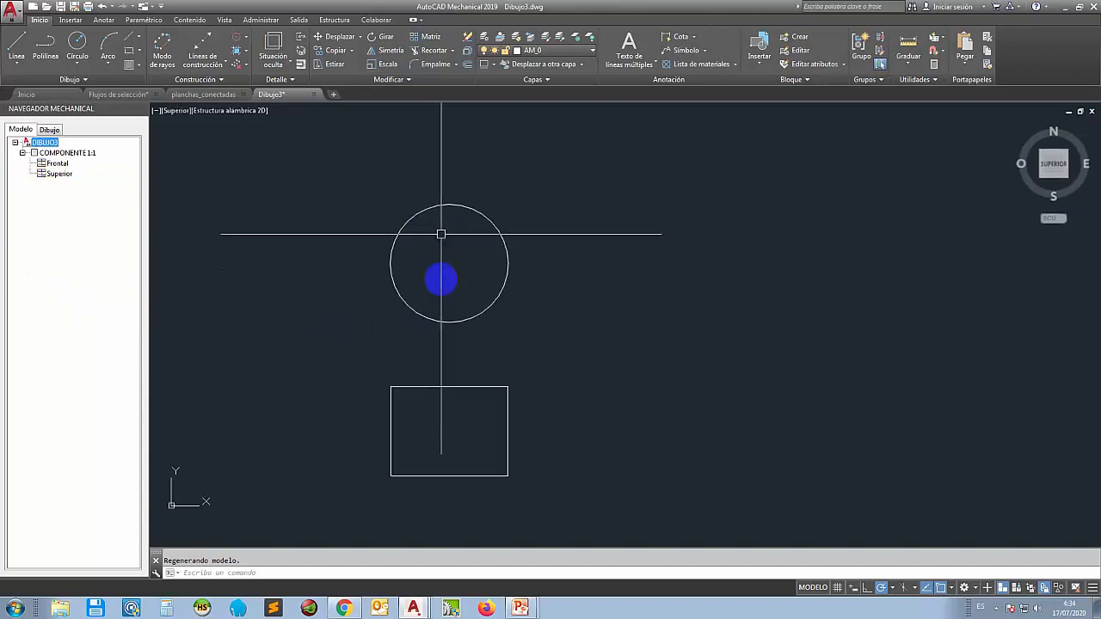
scroll(389, 247, down, 2)
scroll(387, 334, up, 2)
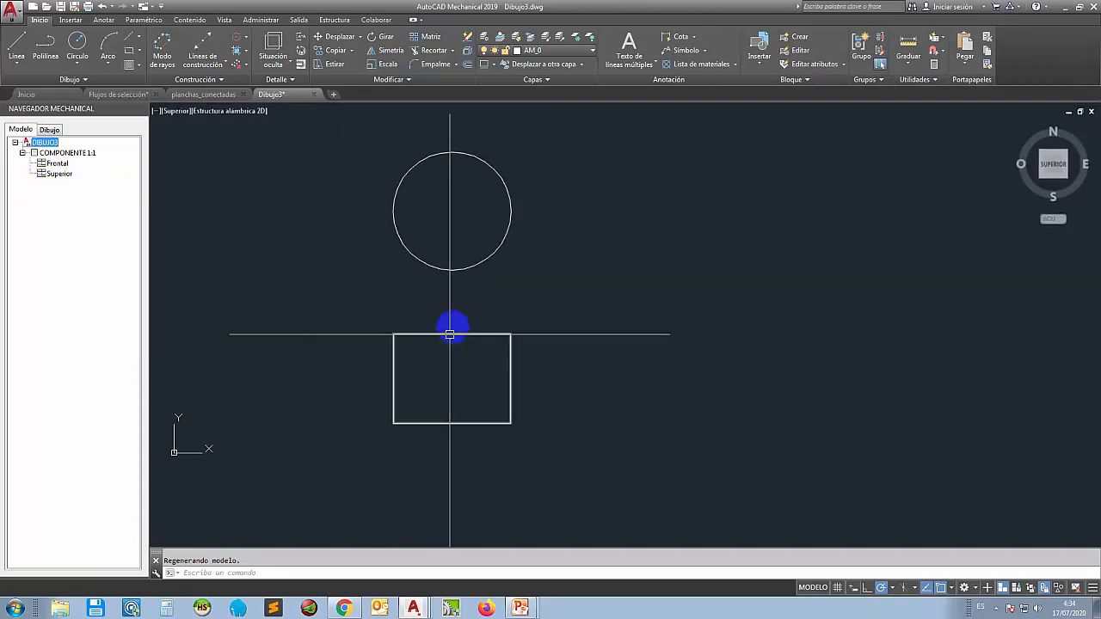
click(56, 174)
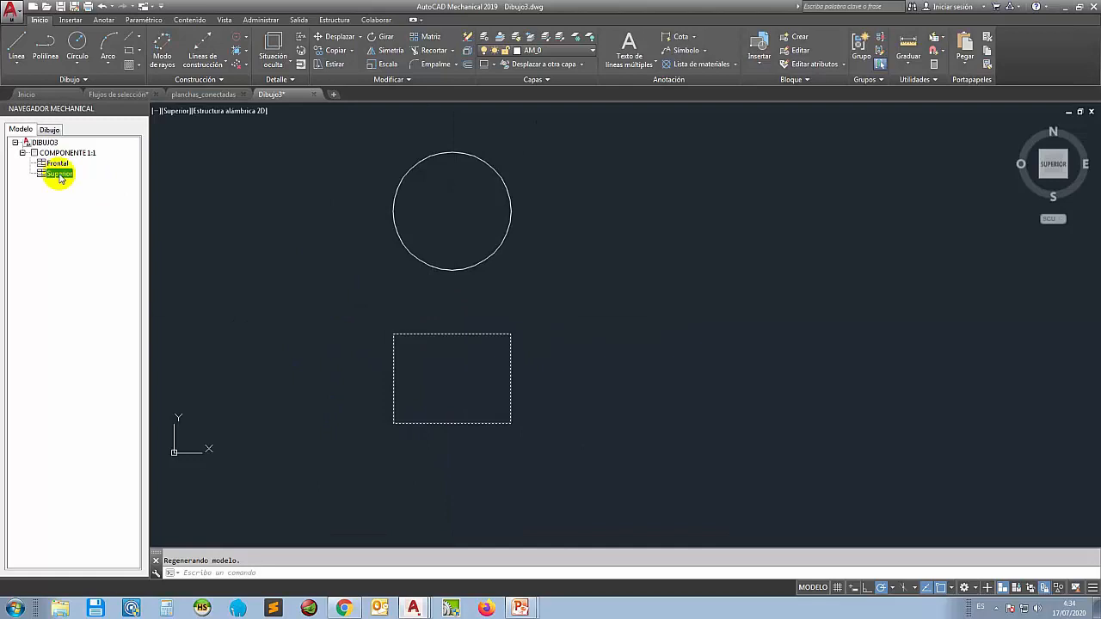
- Remove the rectangle below the circle from the Superior view's objects
right_click(60, 176)
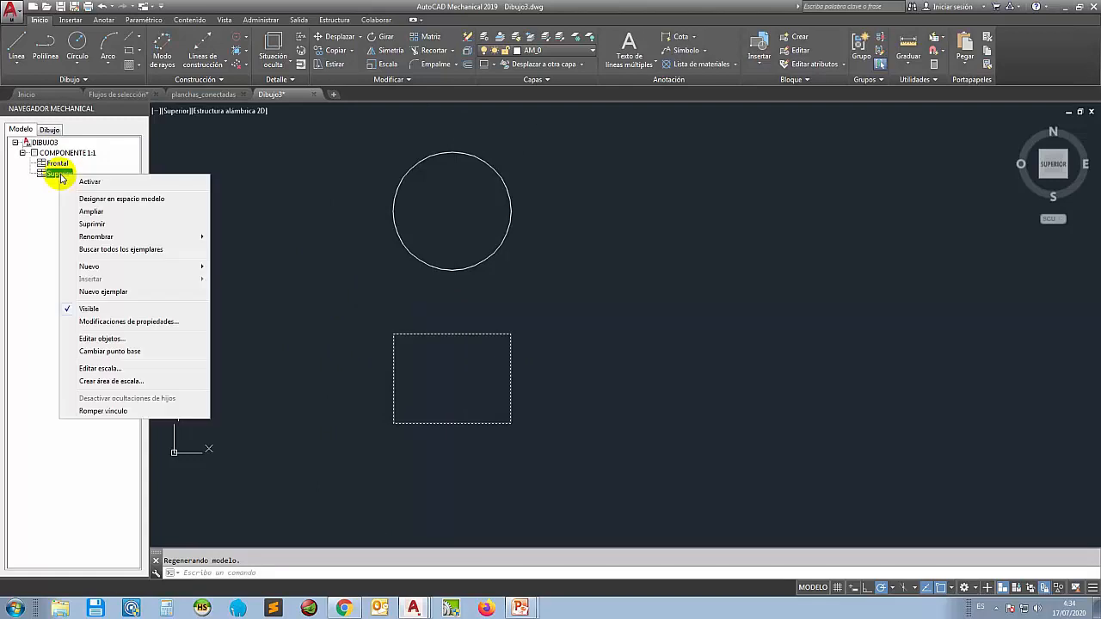
click(115, 344)
click(352, 573)
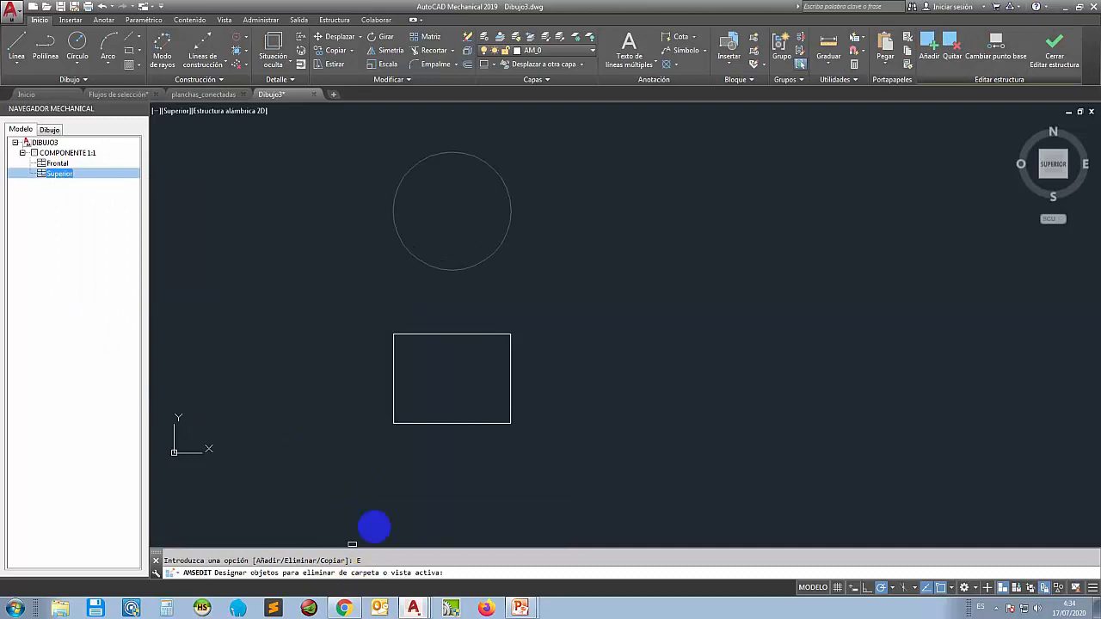
click(396, 421)
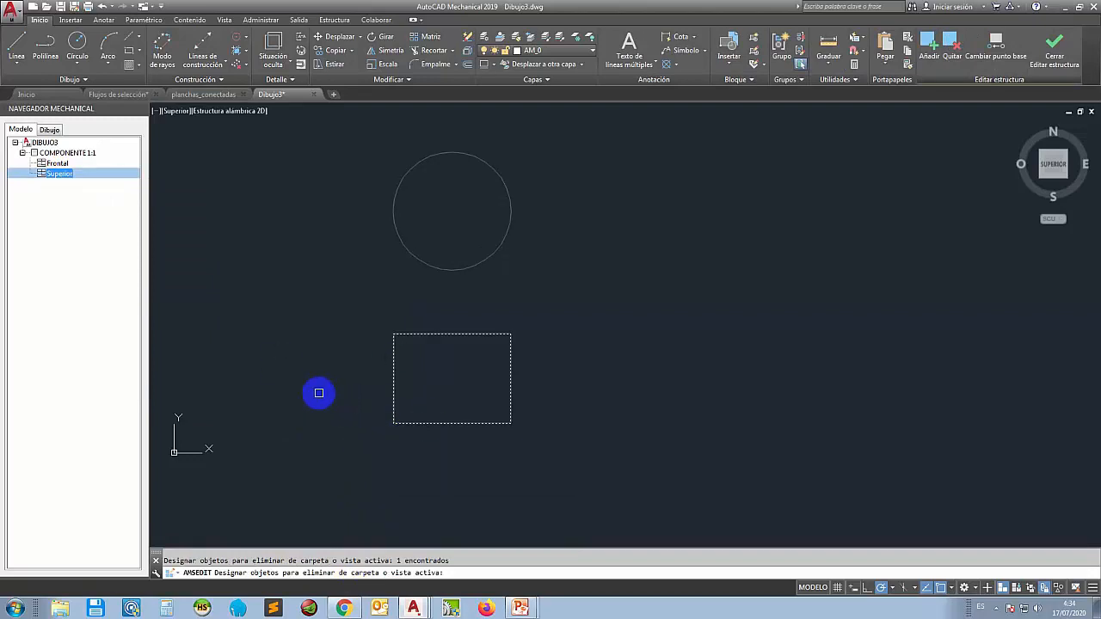
key(Return)
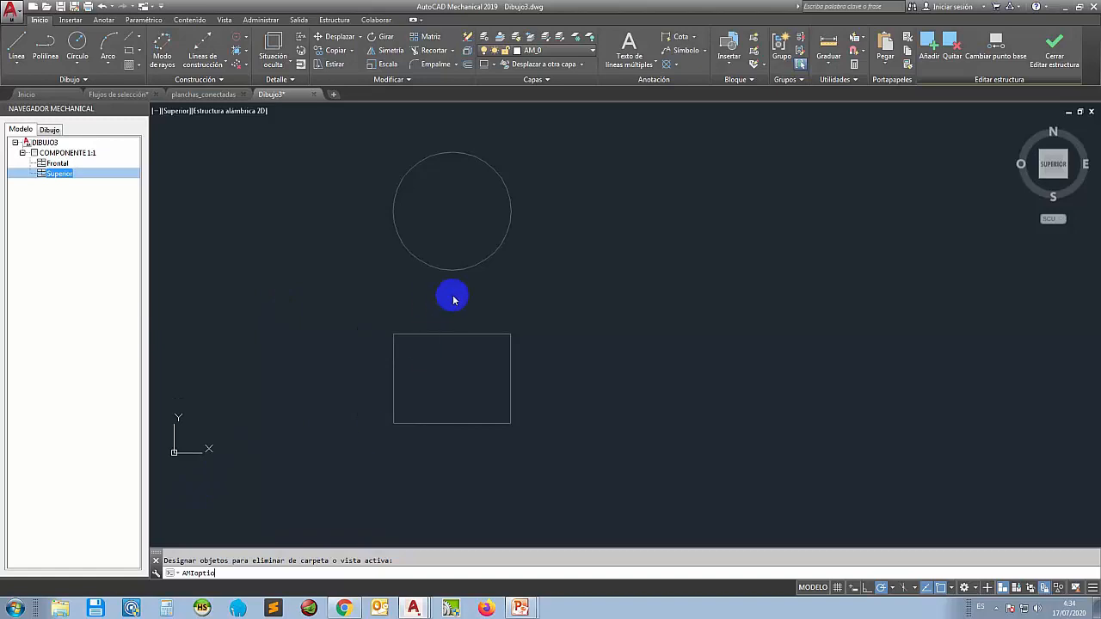
- Open AMOPTIONS and customize right-click to repeat the last command by default and act as INTRO during commands, with drawing-area shortcut menus disabled
text(ns)
key(Return)
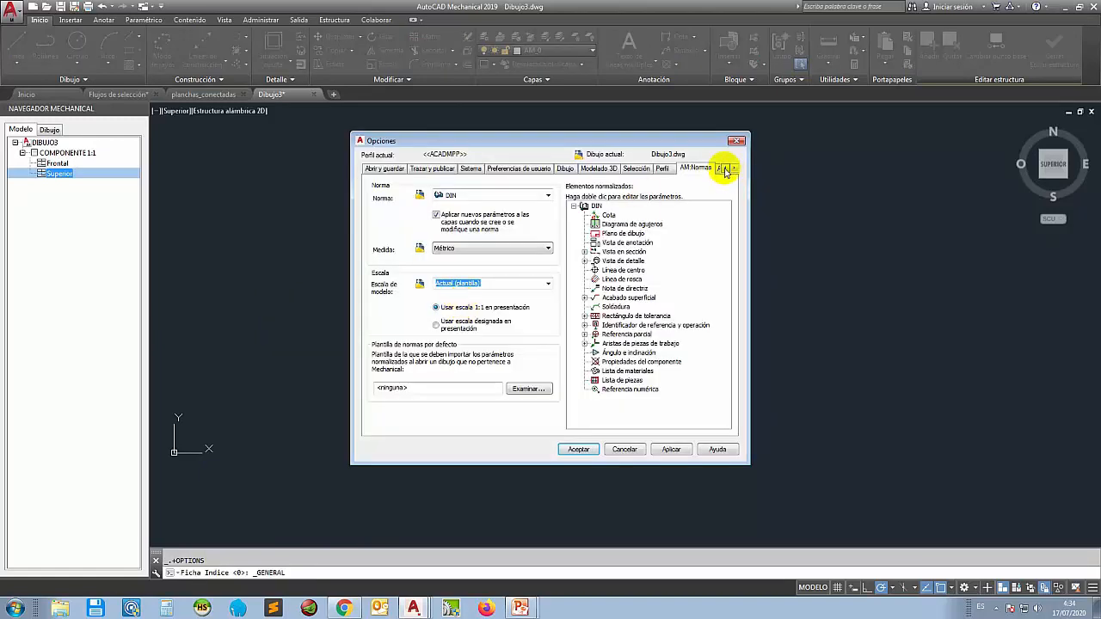
click(721, 168)
click(721, 169)
click(574, 167)
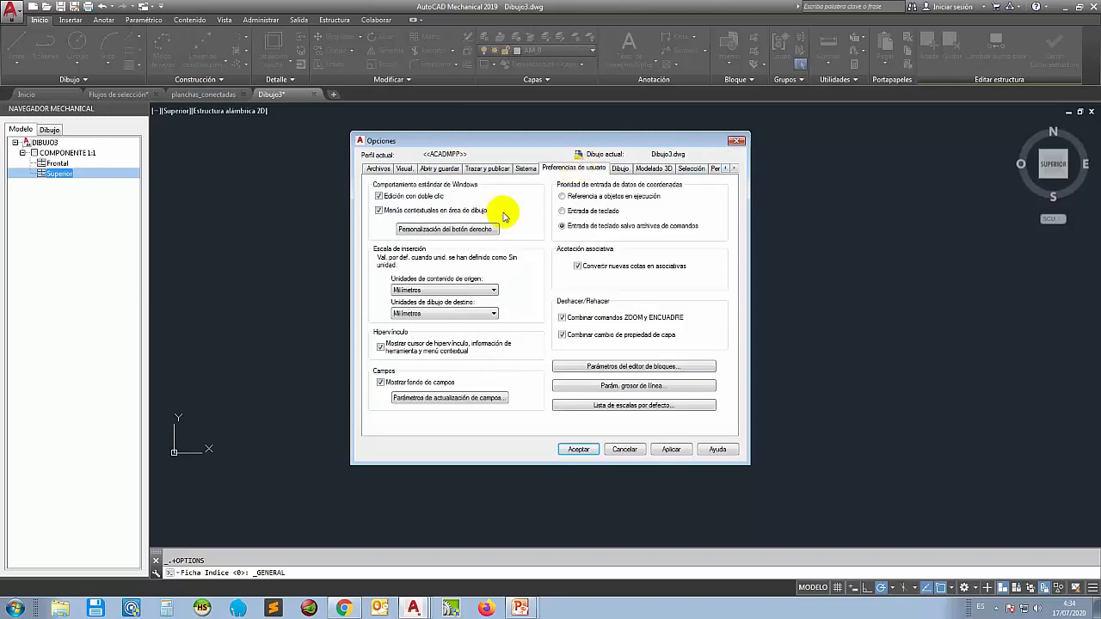
click(450, 230)
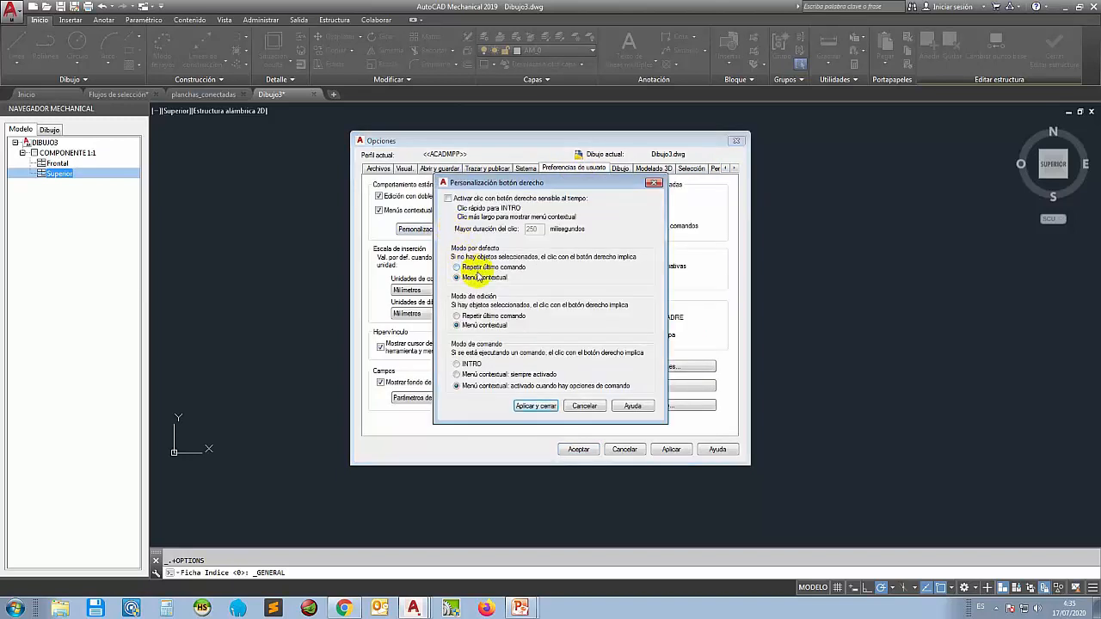
click(457, 364)
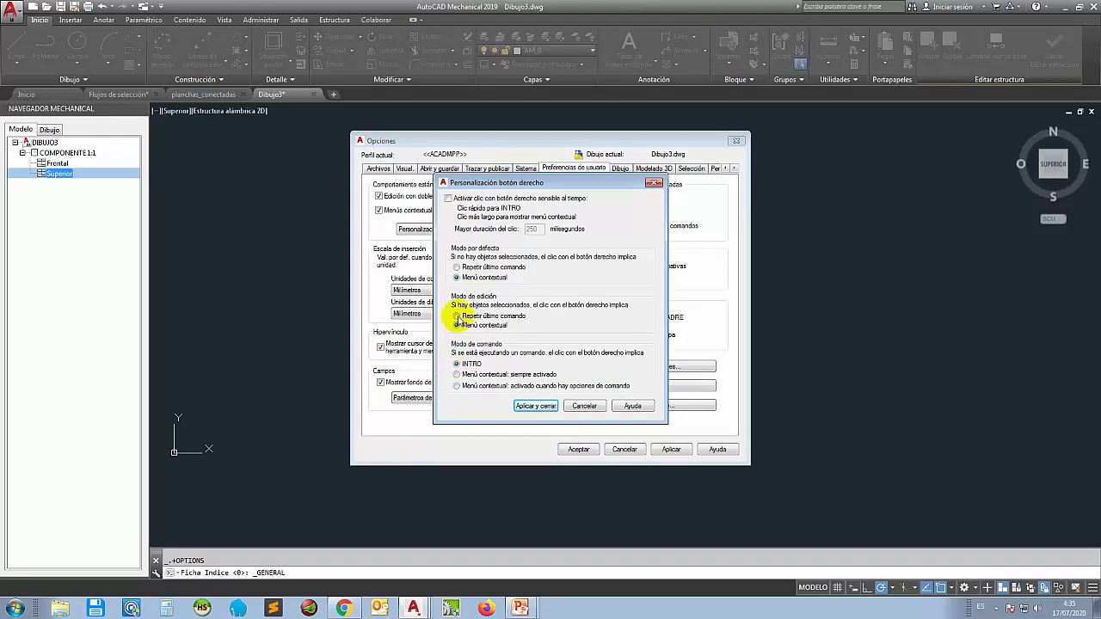
click(459, 268)
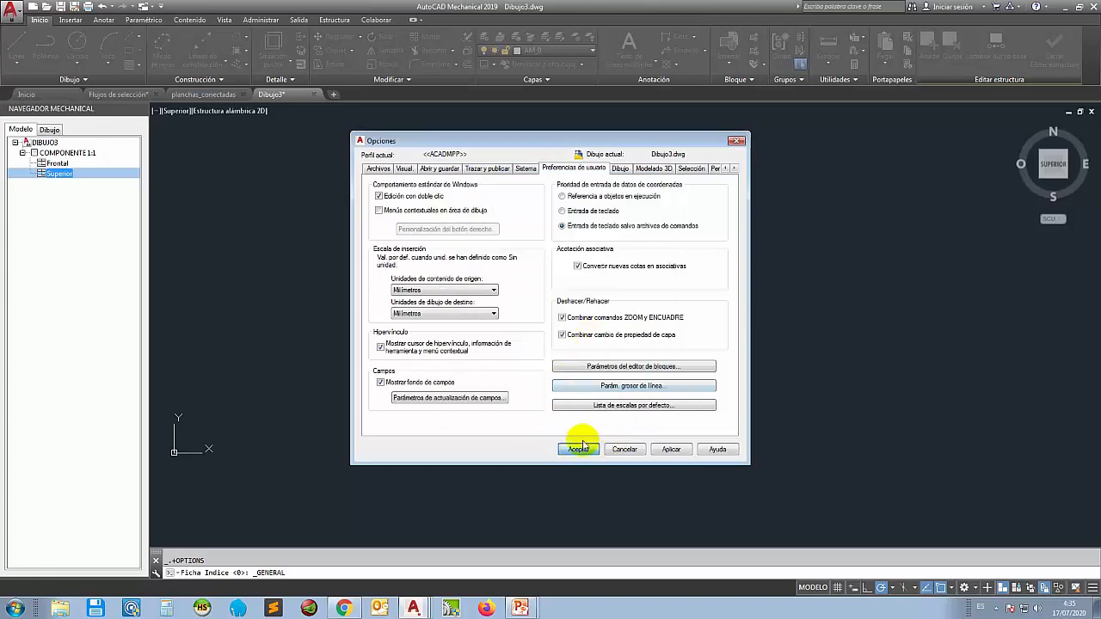
click(579, 449)
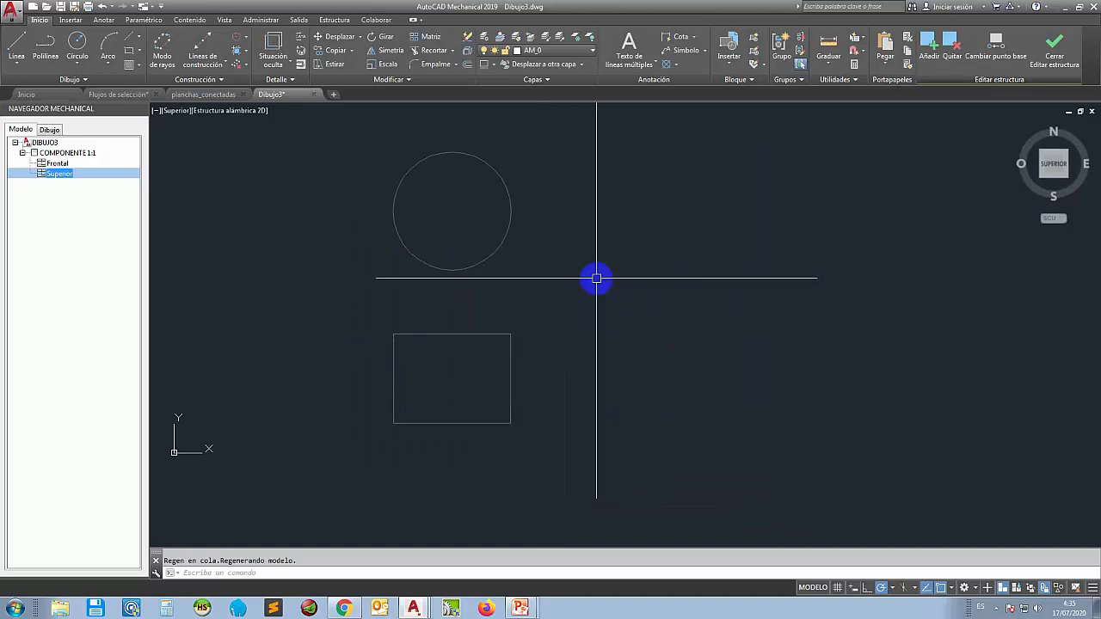
- Return to the whole drawing and draw a circle of about 31.7 radius to the right of the existing circle and rectangle
double_click(63, 294)
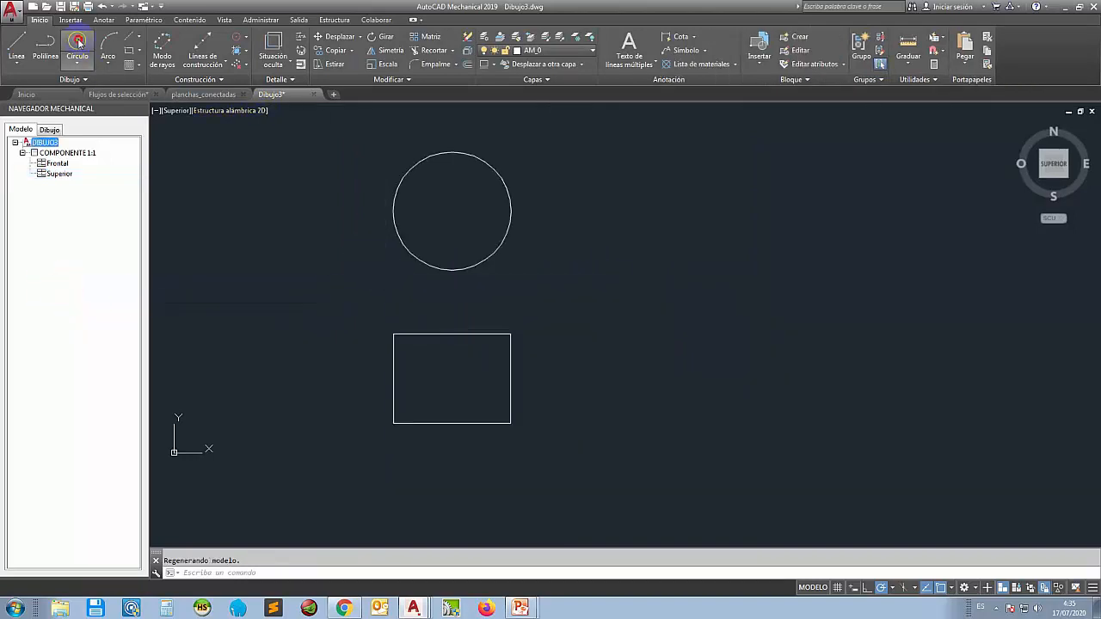
click(760, 302)
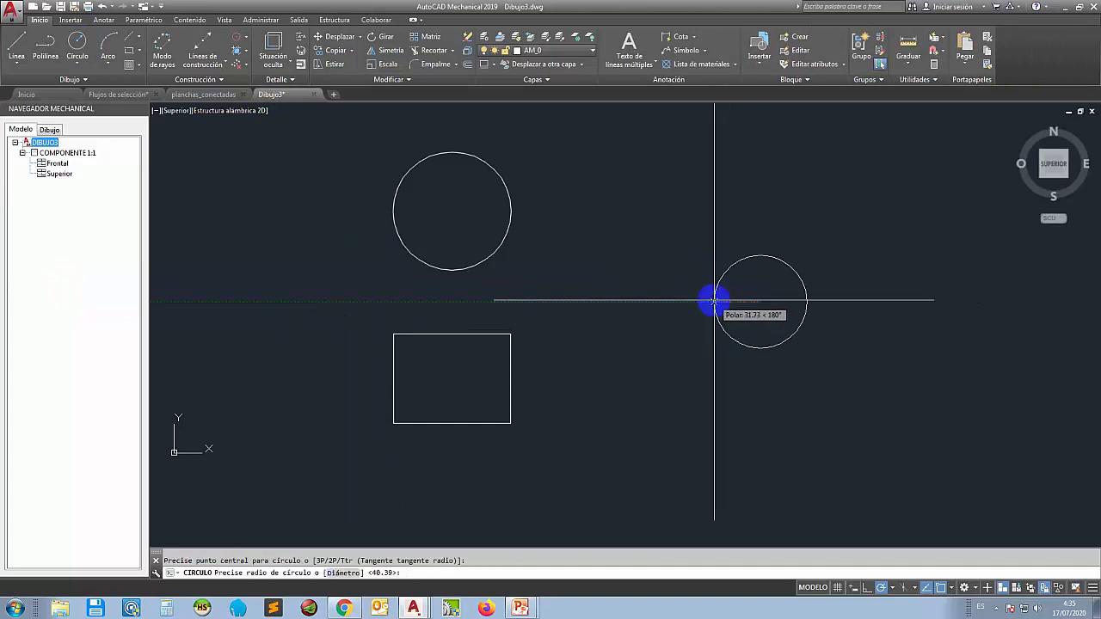
click(731, 337)
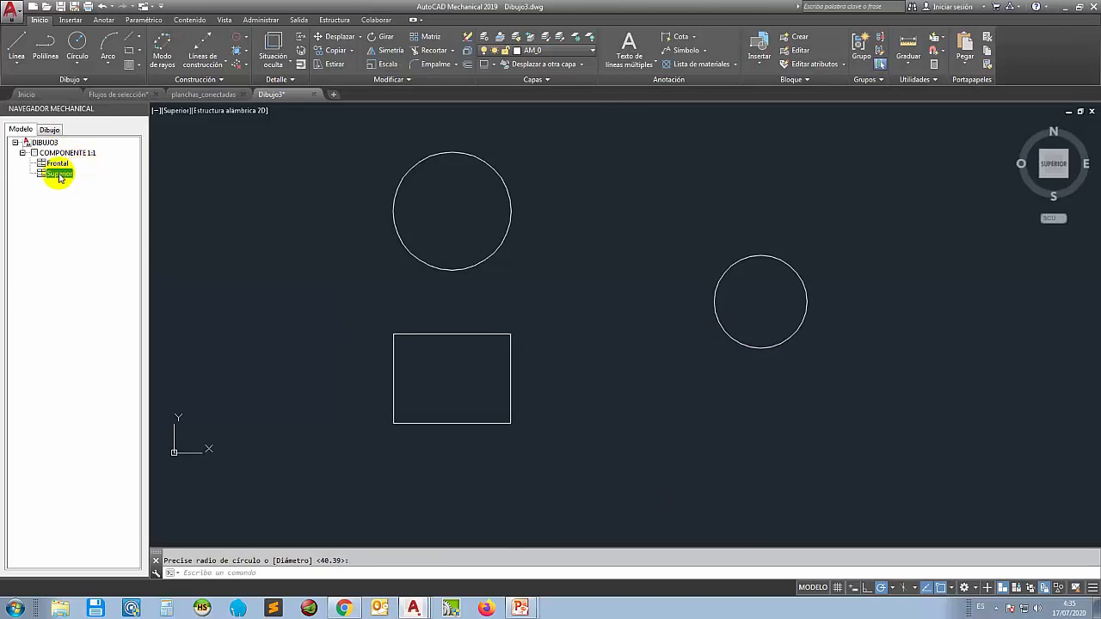
- Copy the new circle on the right into the Superior view's objects
right_click(59, 177)
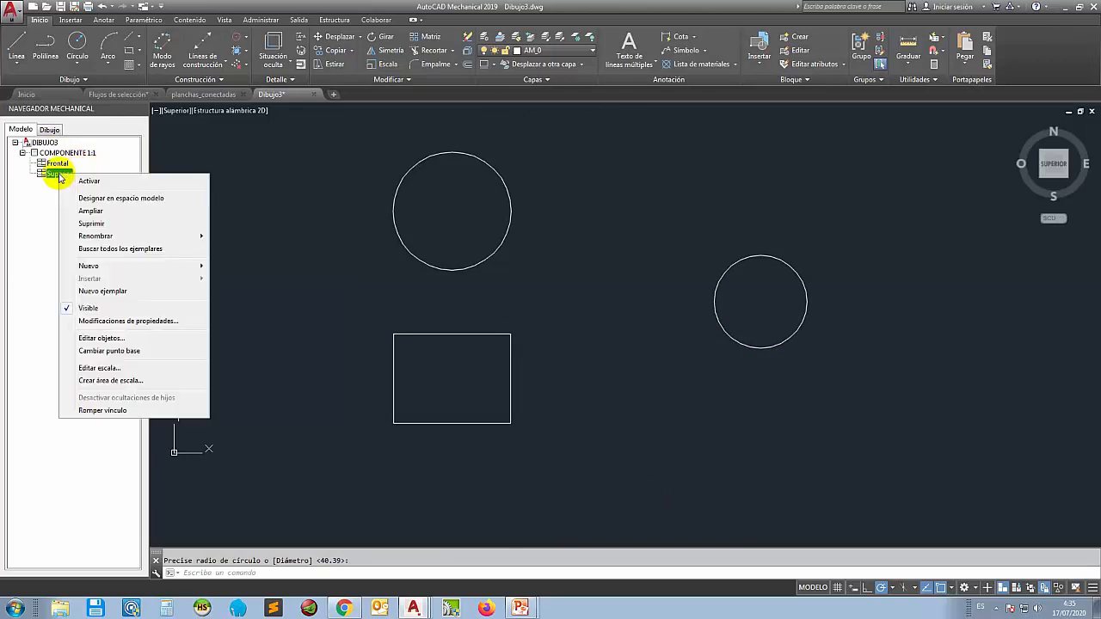
click(106, 340)
click(380, 573)
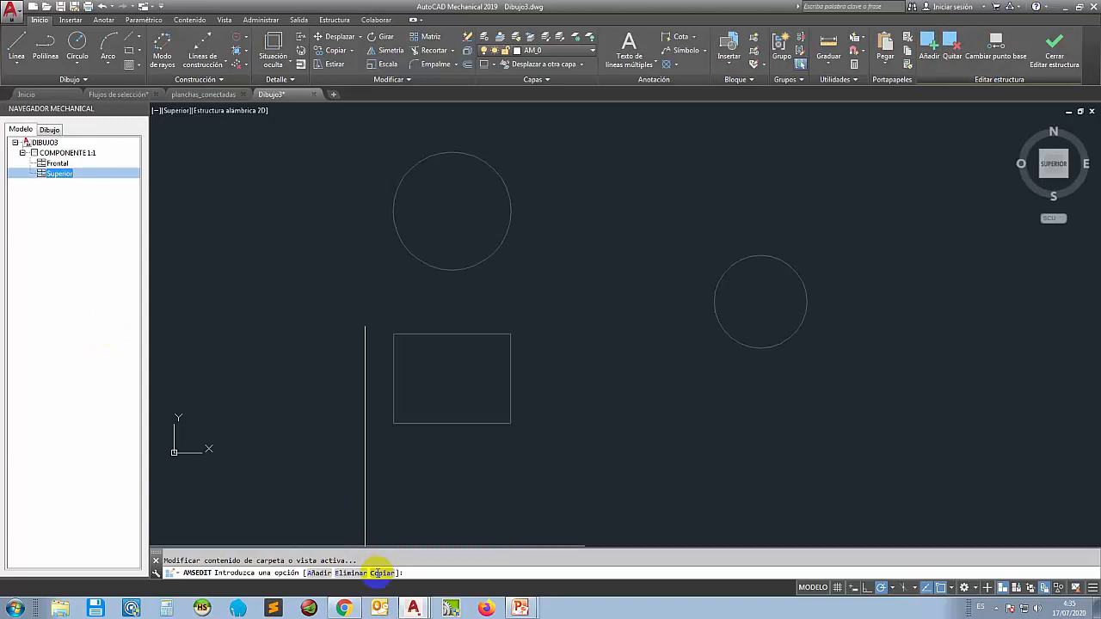
click(733, 336)
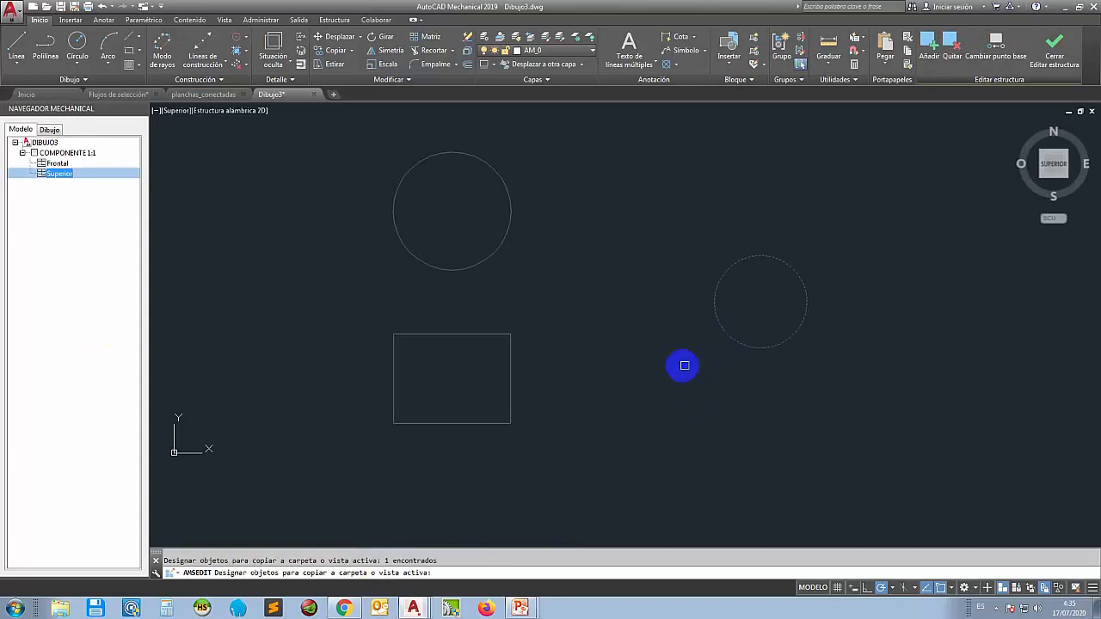
key(Return)
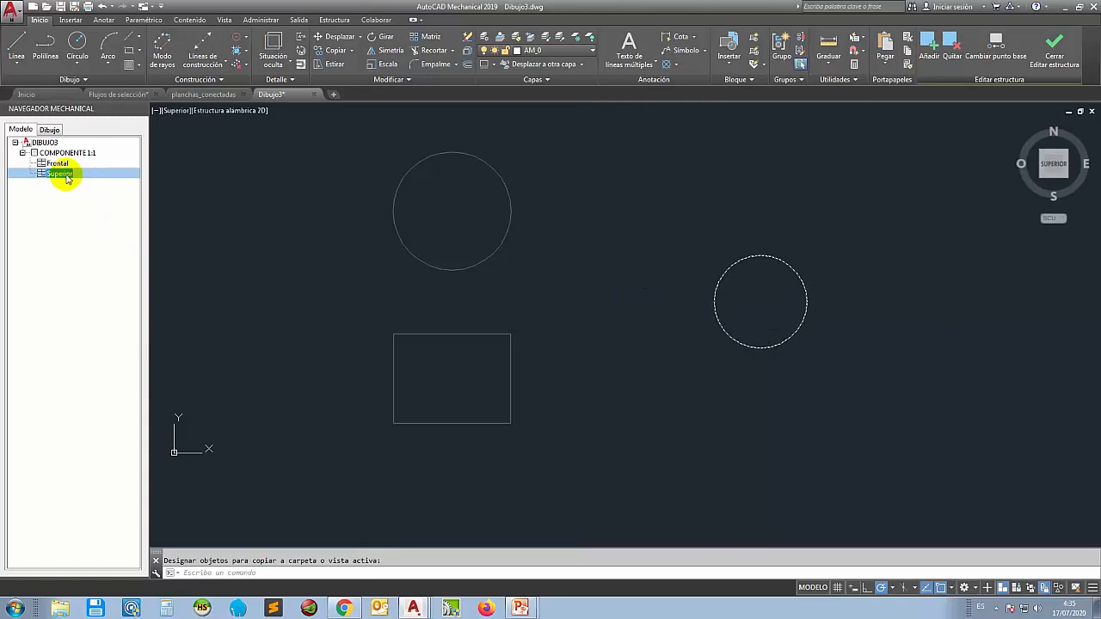
- Return to the whole drawing and move the Superior view's circle by its center to a spot between the rectangle and the original circle
double_click(81, 288)
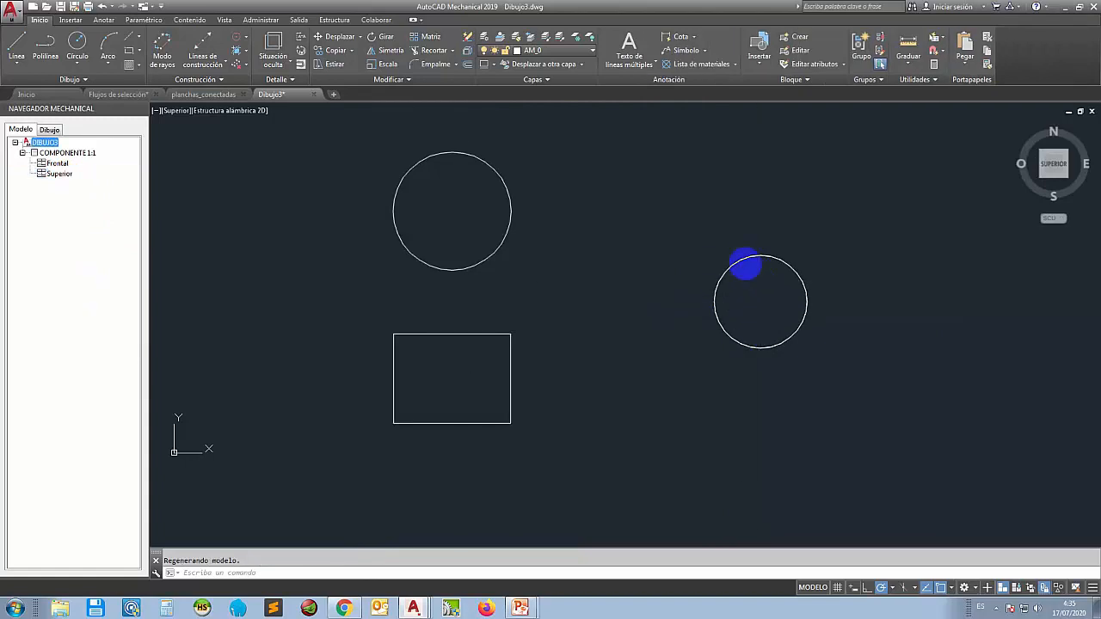
click(724, 282)
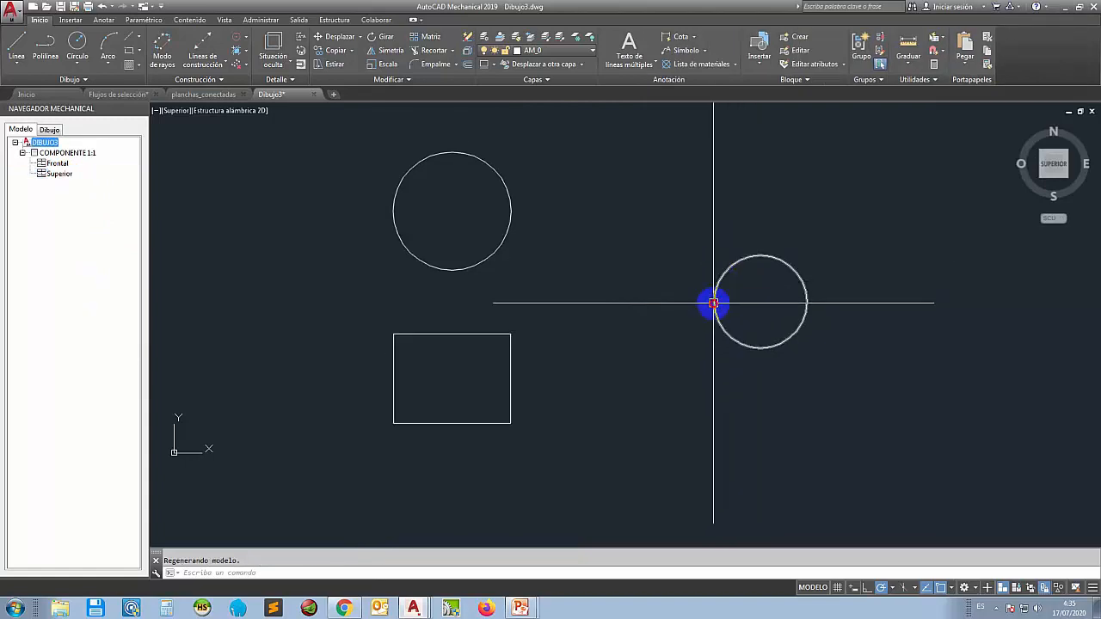
click(323, 37)
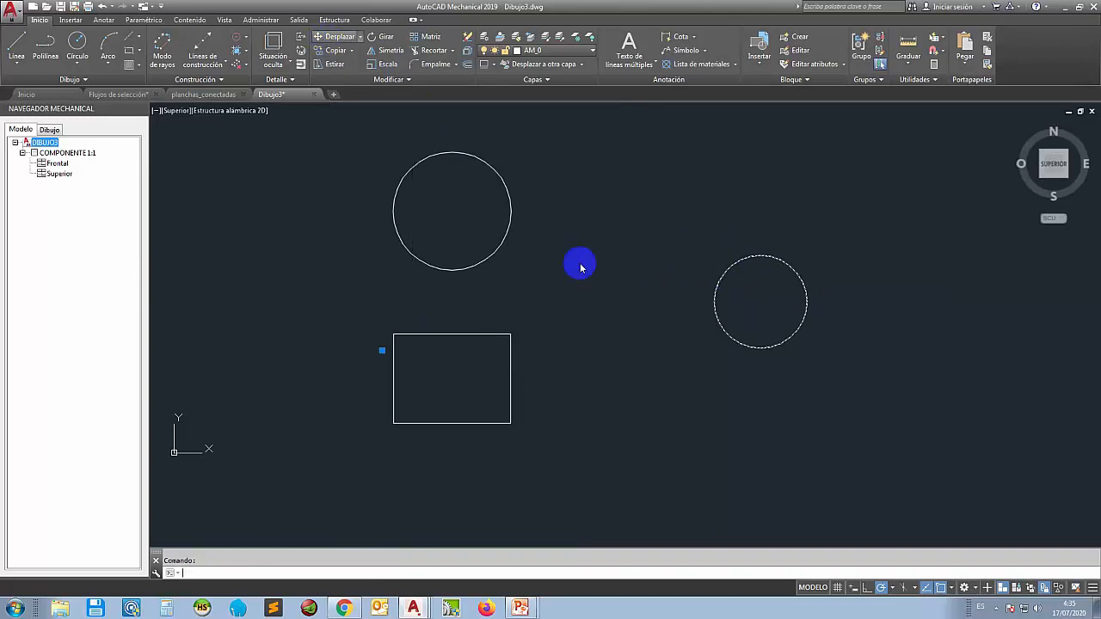
click(760, 301)
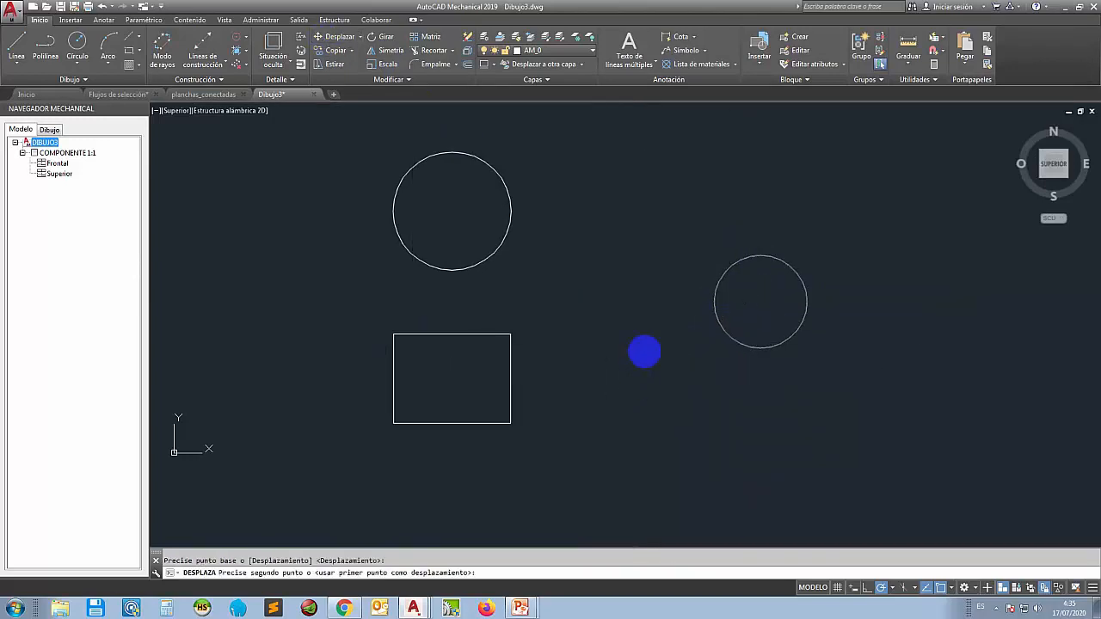
click(645, 381)
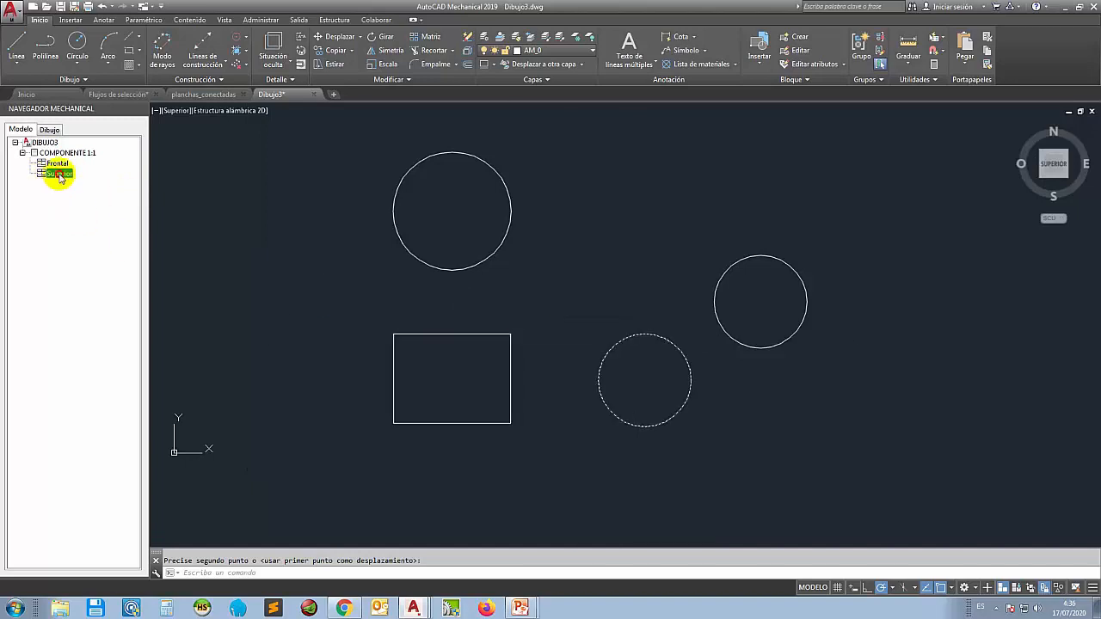
- Check the Superior view's geometry in isolation, return to the whole drawing, and explode that view with AMEXPLODE
double_click(60, 175)
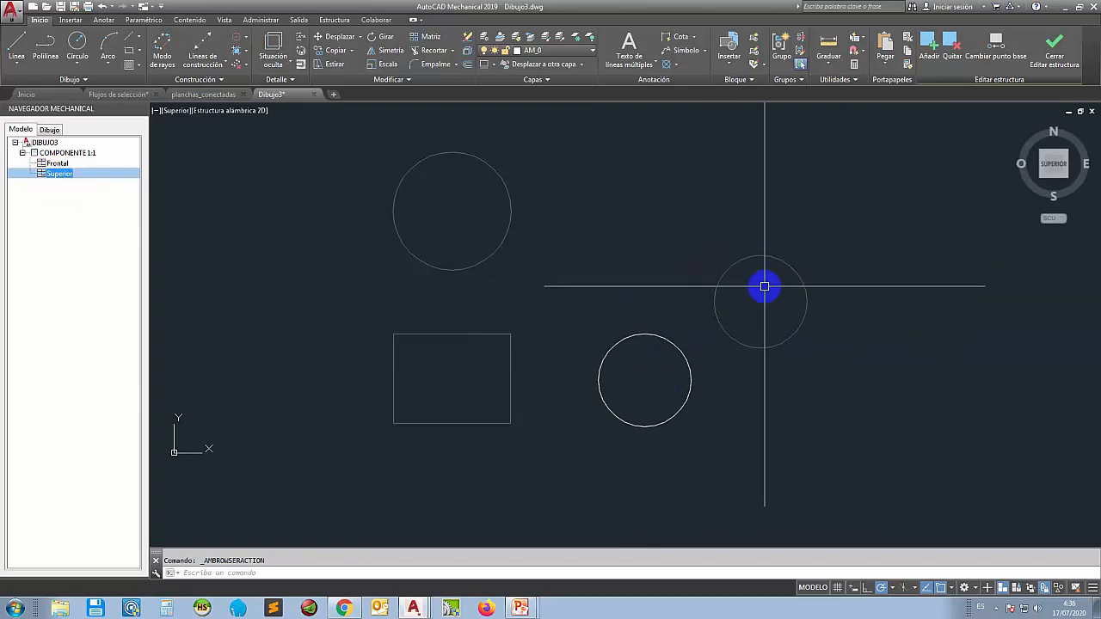
double_click(44, 143)
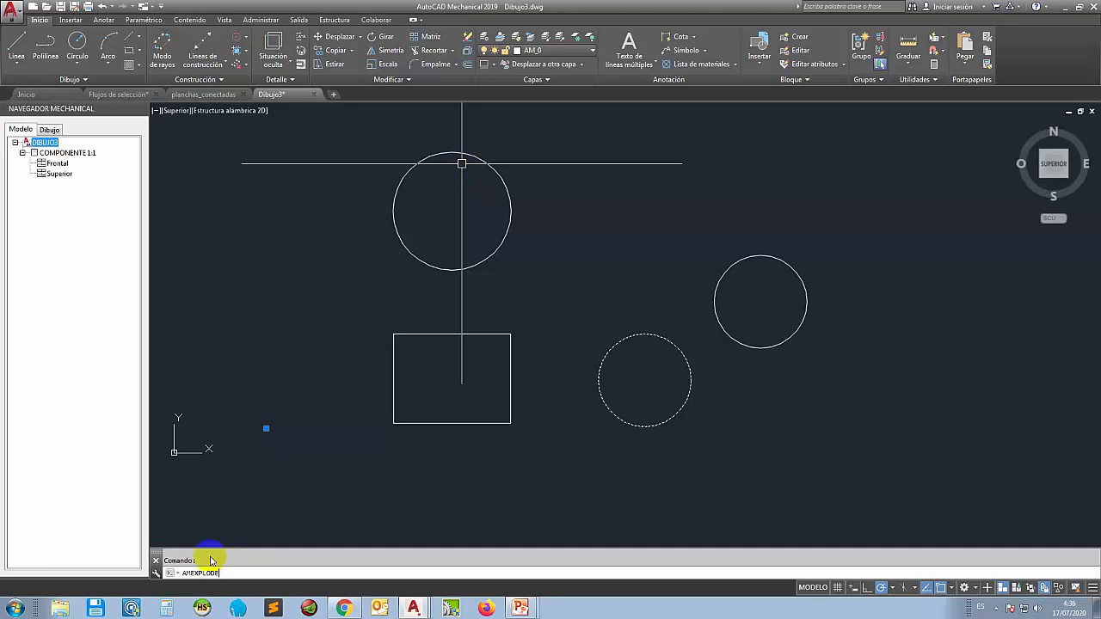
key(Return)
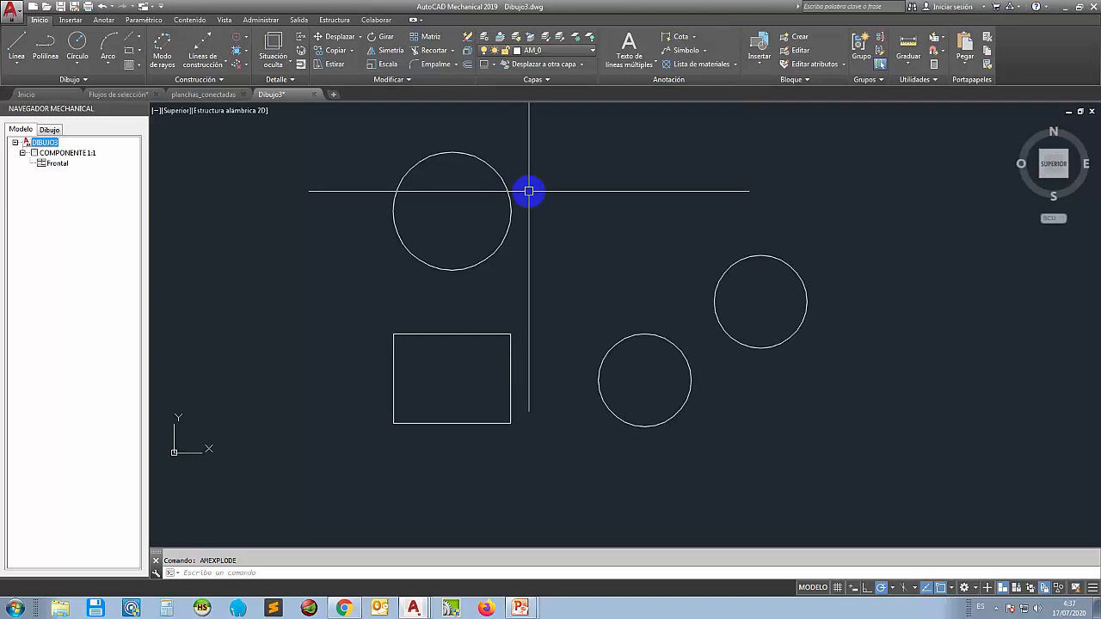
- Switch to the Flujos de selección drawing and cycle the selection on the left wheel's edge through its assembly levels
click(105, 97)
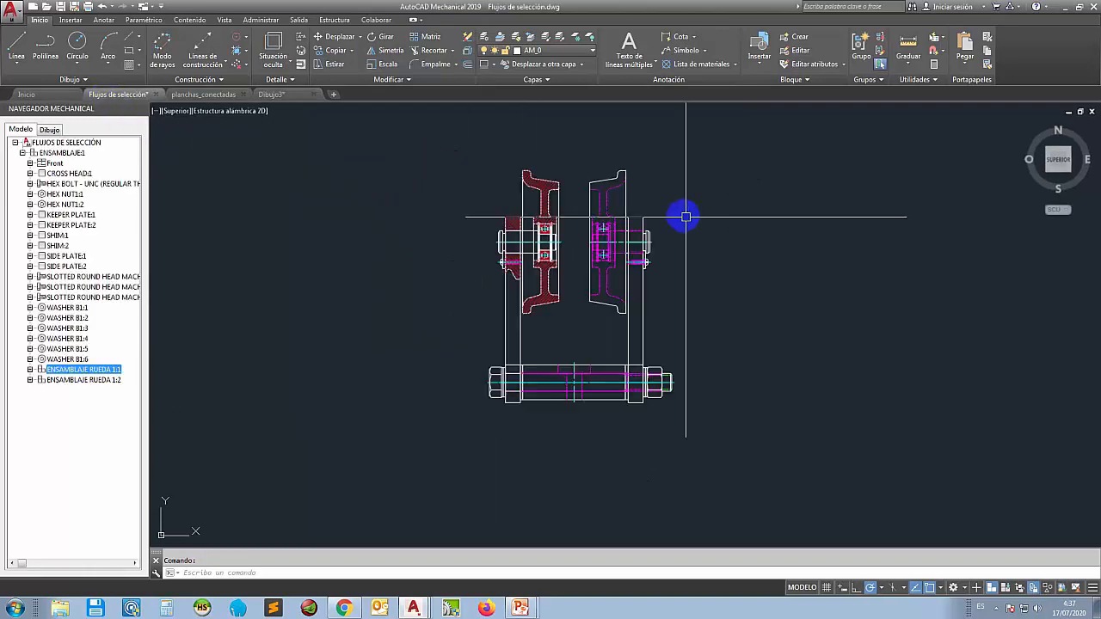
scroll(633, 215, up, 2)
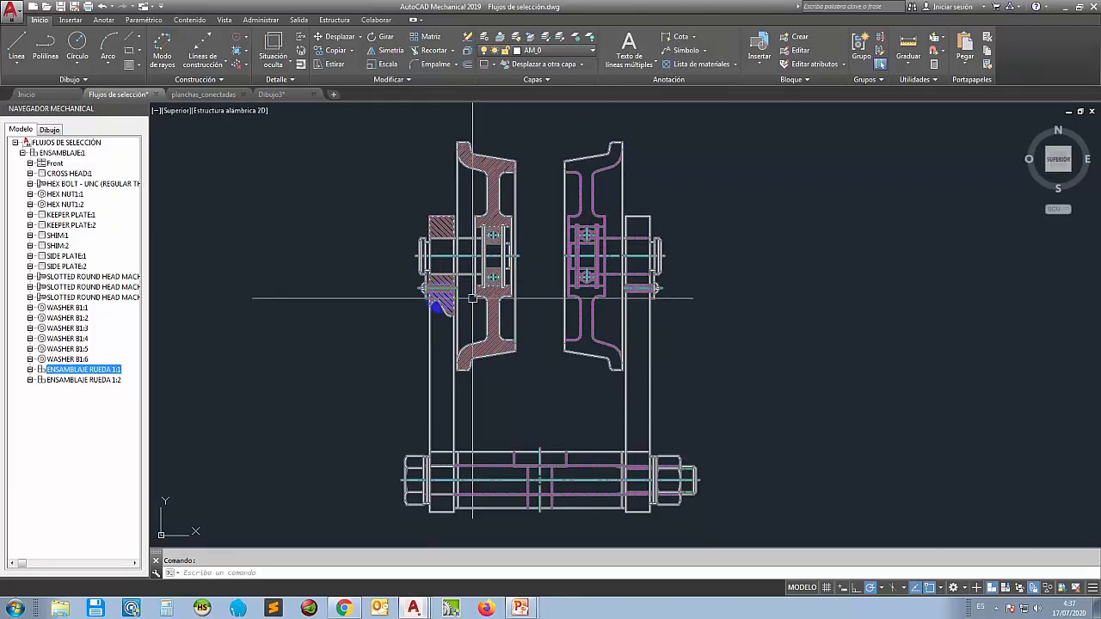
scroll(516, 207, down, 3)
scroll(527, 209, up, 3)
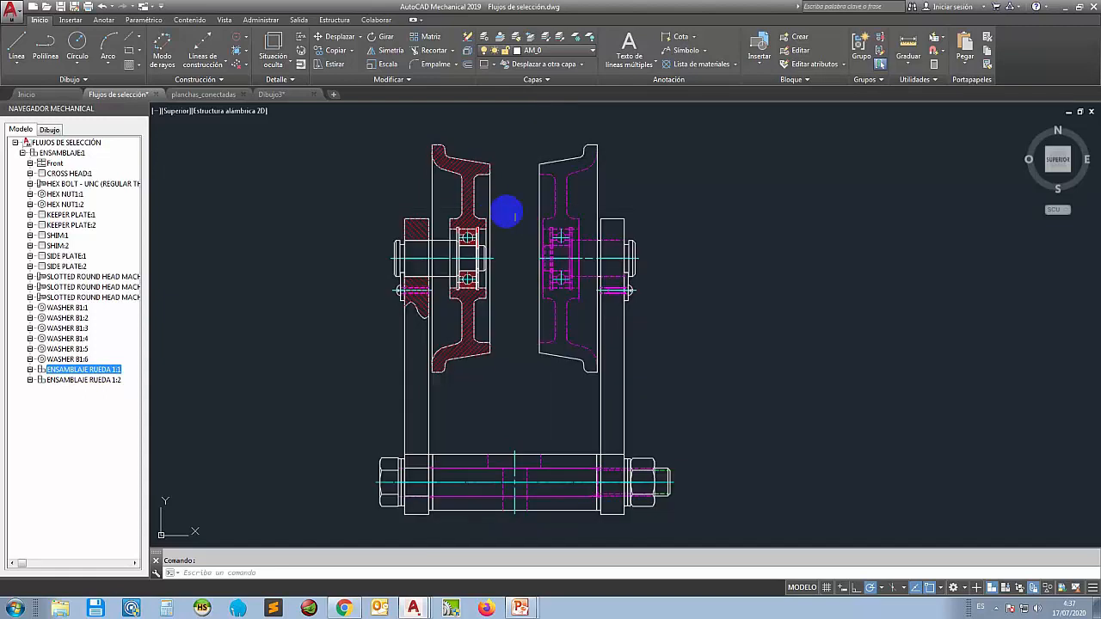
click(489, 200)
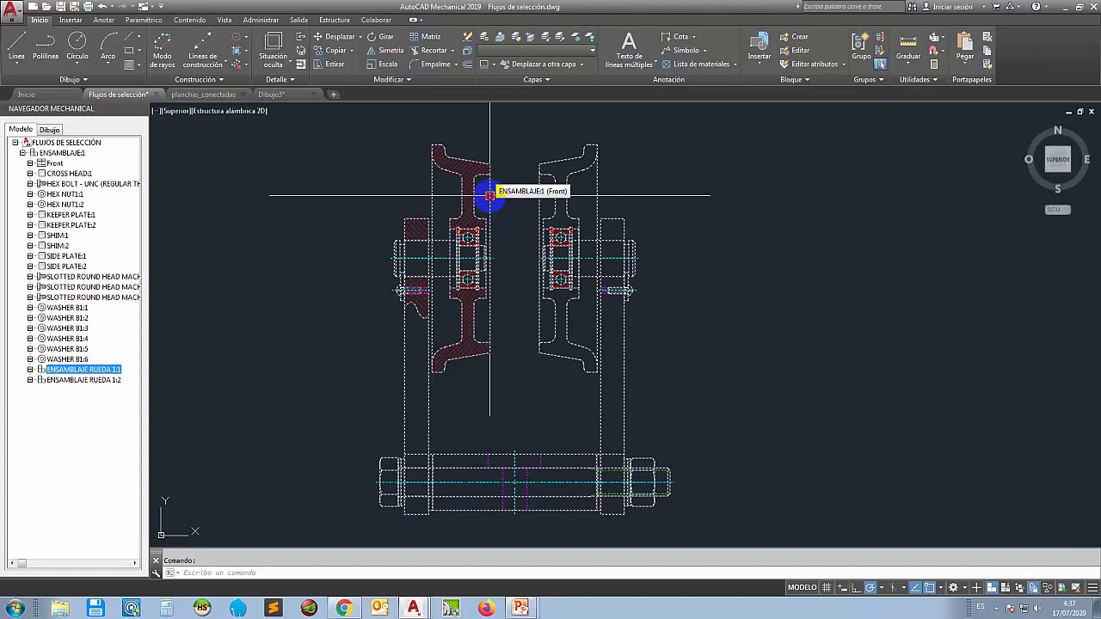
click(490, 195)
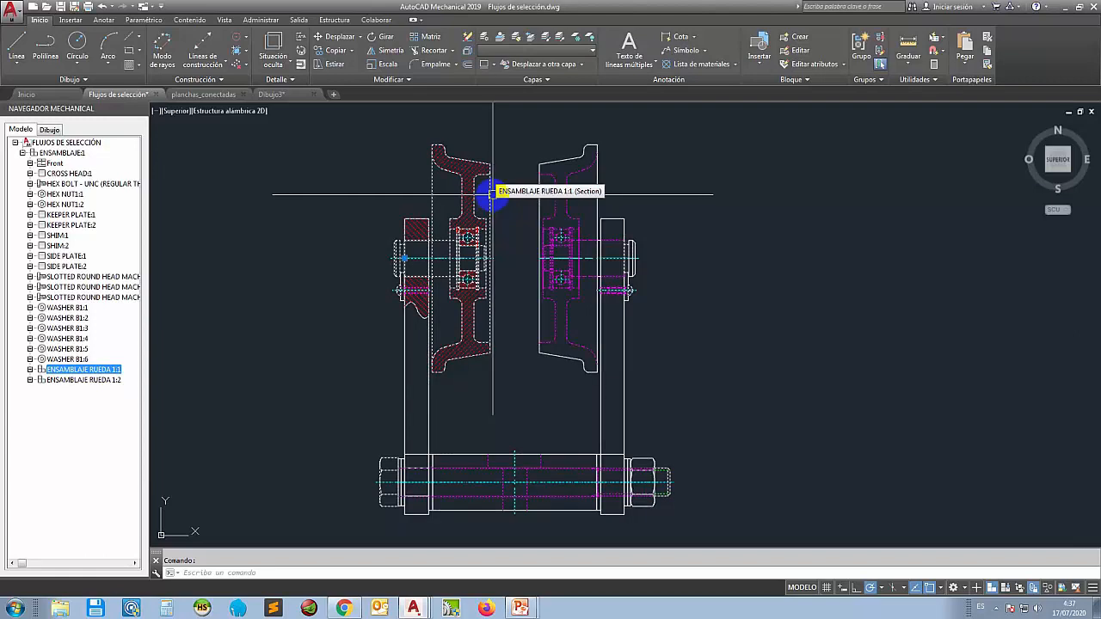
mouse_move(448, 136)
mouse_down()
mouse_move(457, 337)
mouse_move(529, 243)
mouse_move(481, 225)
mouse_move(438, 256)
mouse_move(497, 208)
mouse_up()
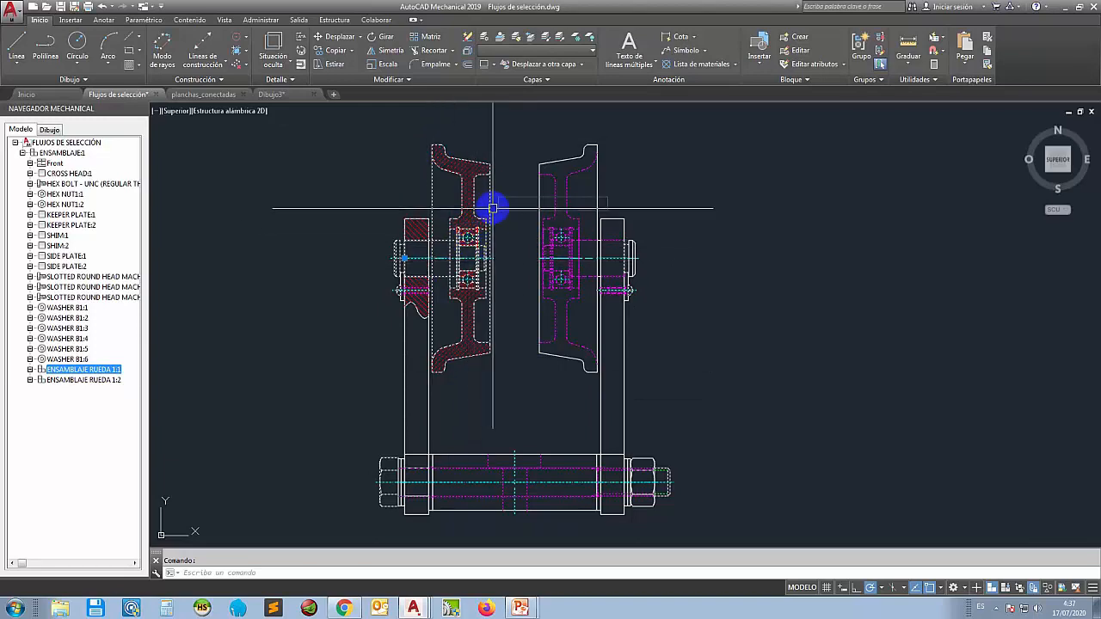
click(490, 207)
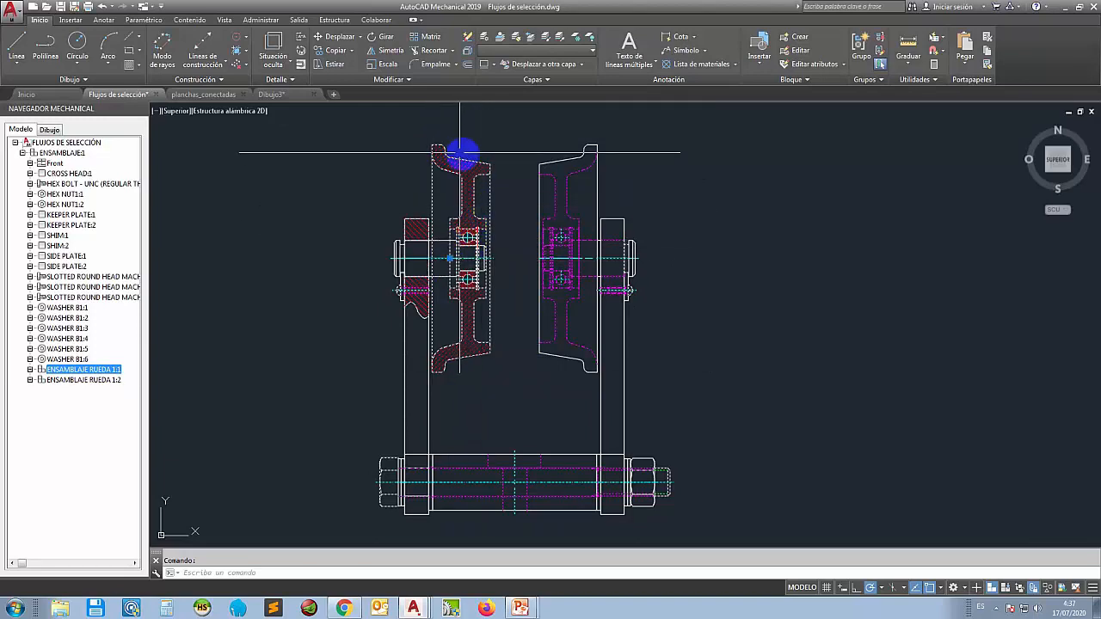
click(490, 203)
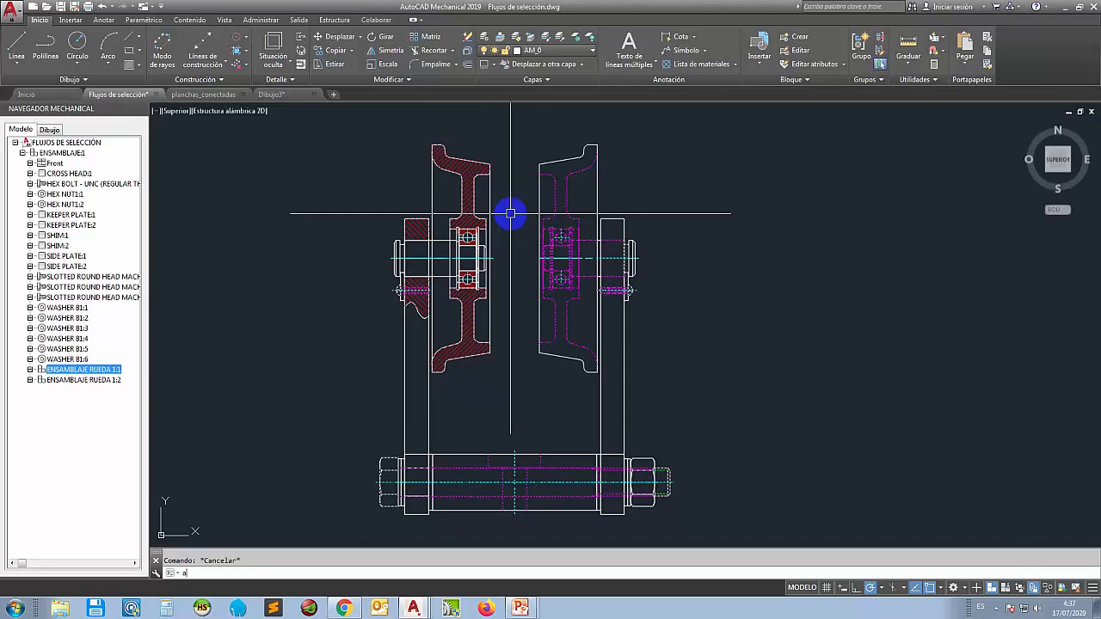
- Set the structure selection order to Ascendente with AMSSMODE
text(MSHIDE)
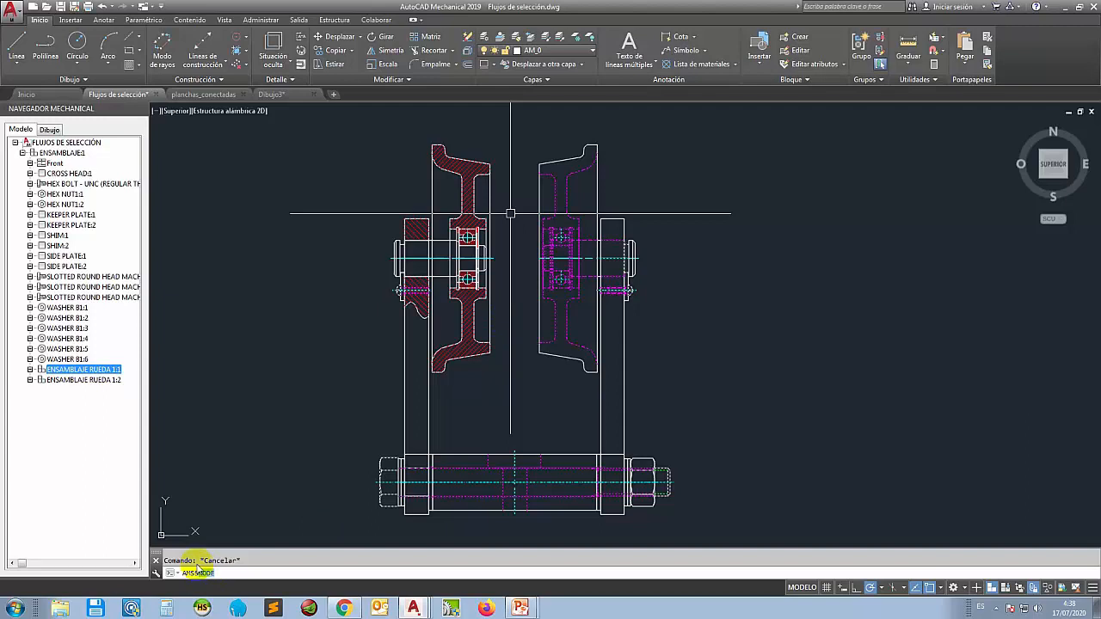
key(Return)
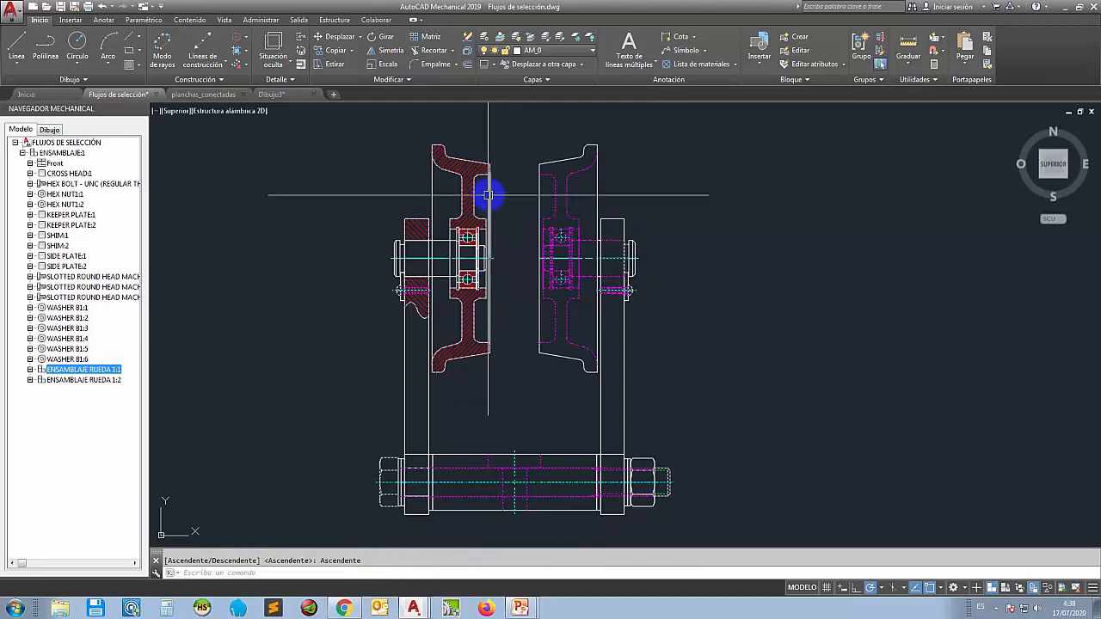
- Cycle the selection on the left wheel's right edge through its structure levels in Ascendente order
click(489, 195)
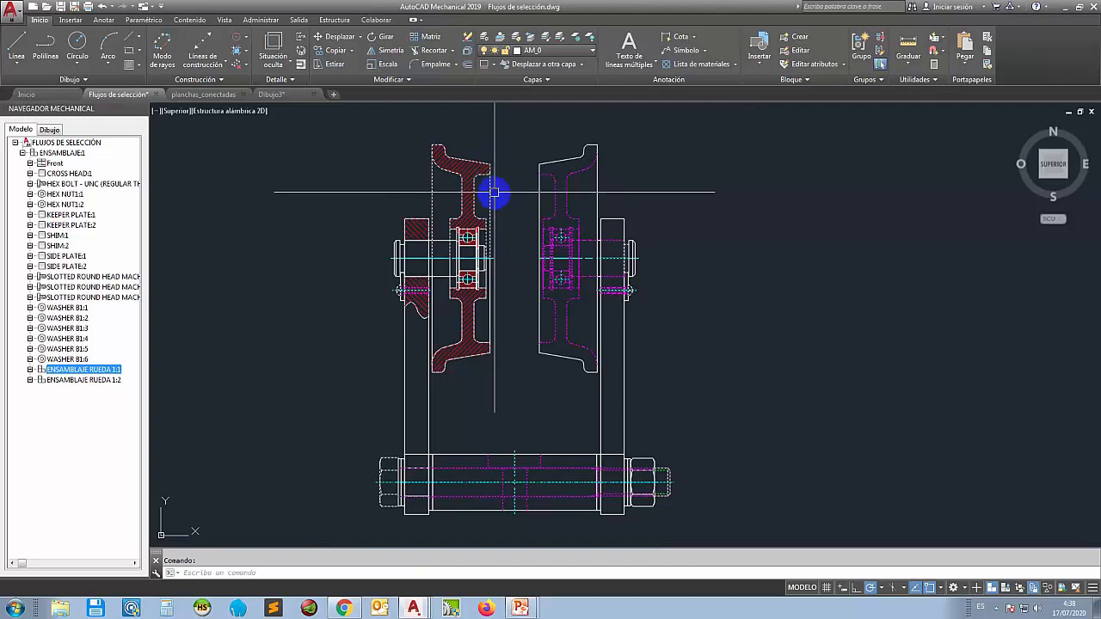
click(490, 186)
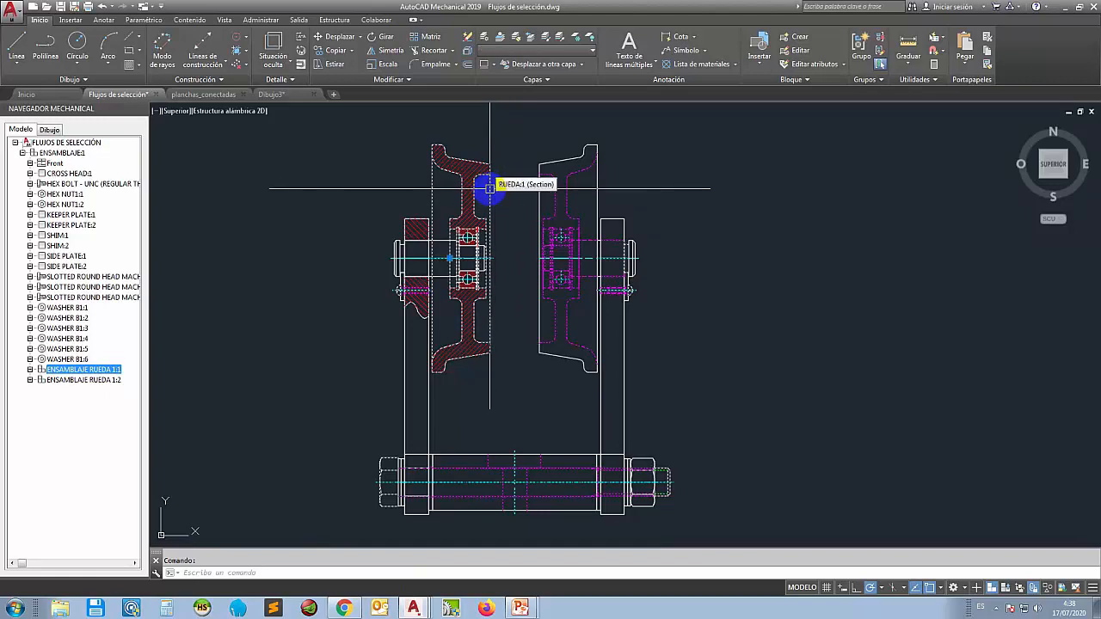
click(489, 186)
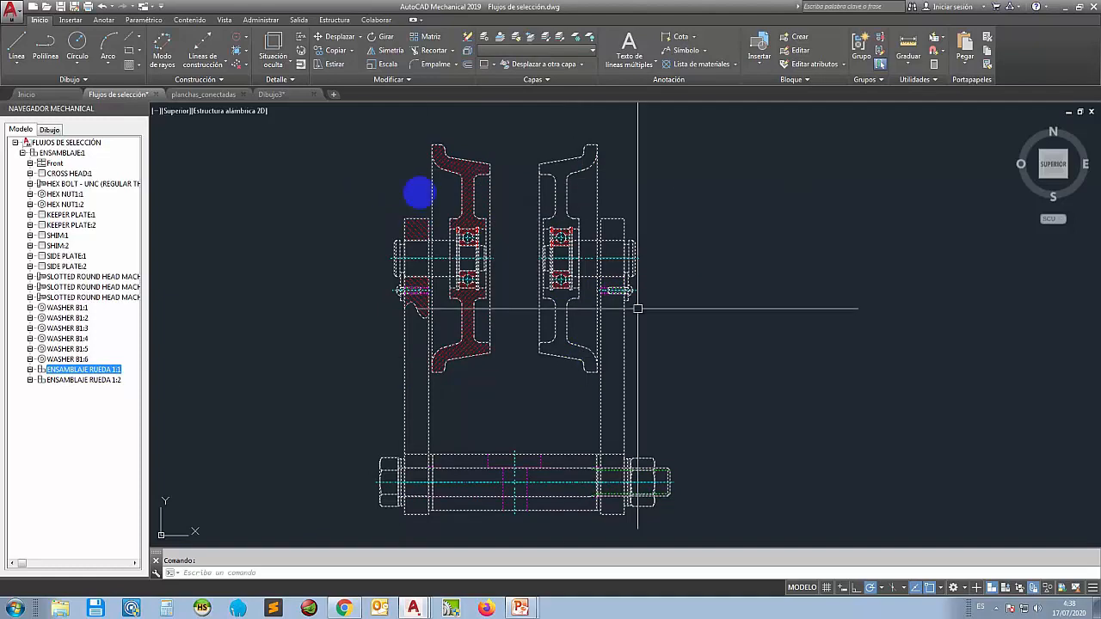
- Switch to the Dibujo3 drawing and draw a circle in the upper middle of the empty model space
click(272, 94)
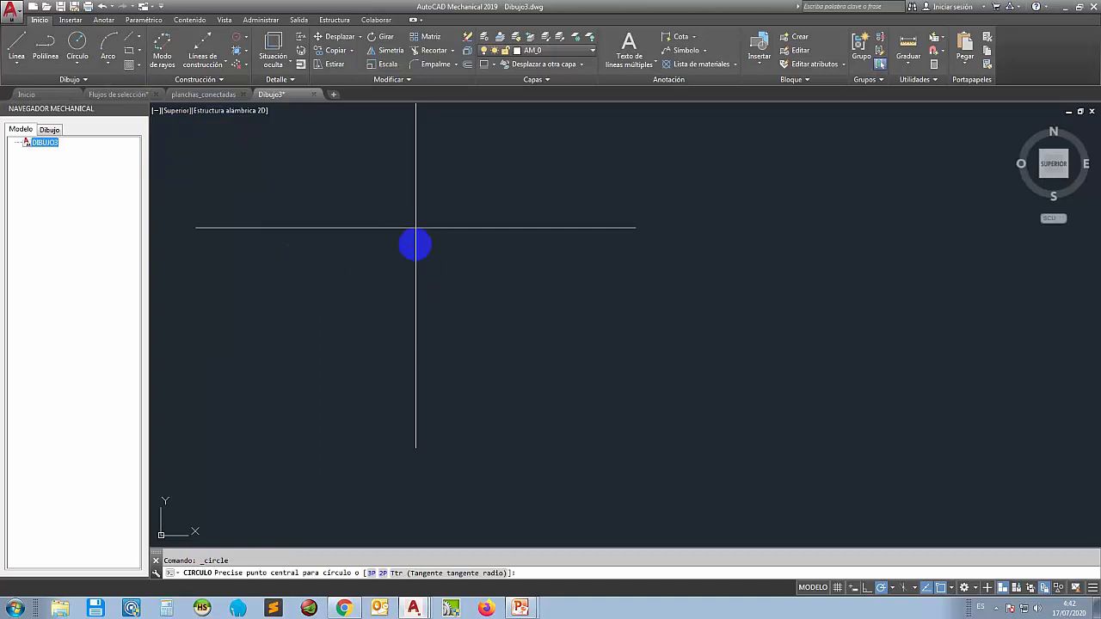
click(443, 291)
right_click(404, 236)
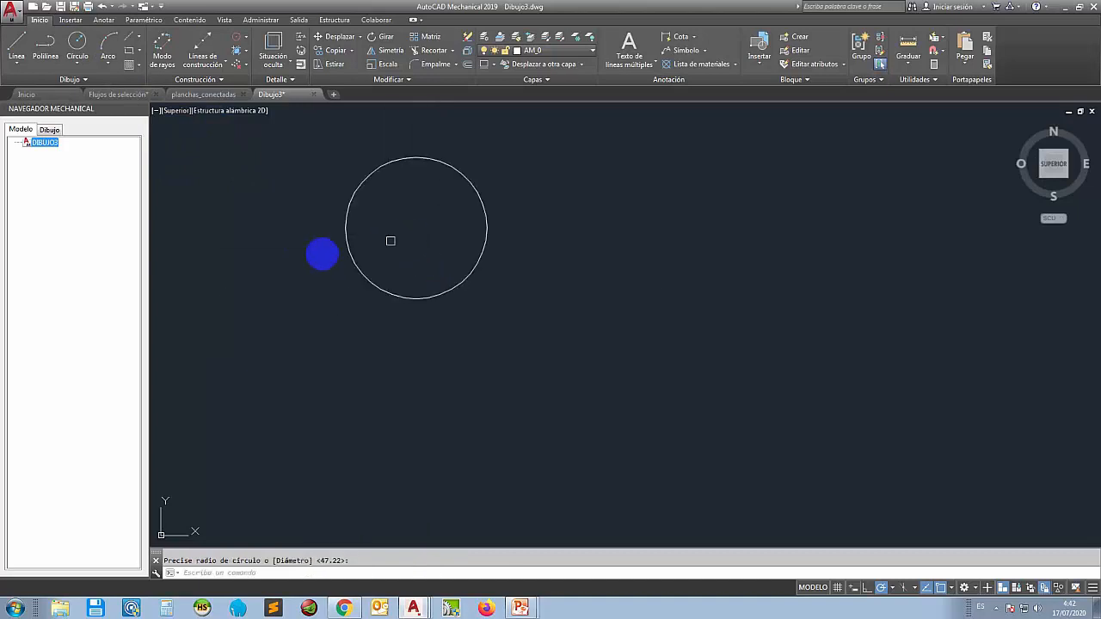
- Create component COMP1 with a Top view from the circle, using the circle's center as base point
right_click(32, 229)
click(214, 254)
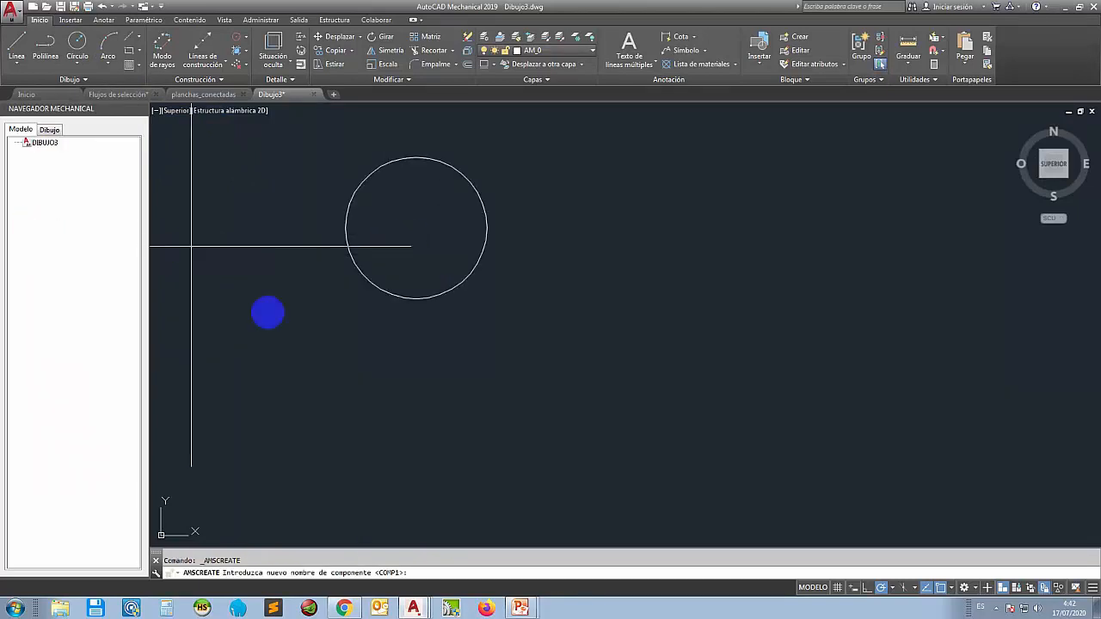
key(Return)
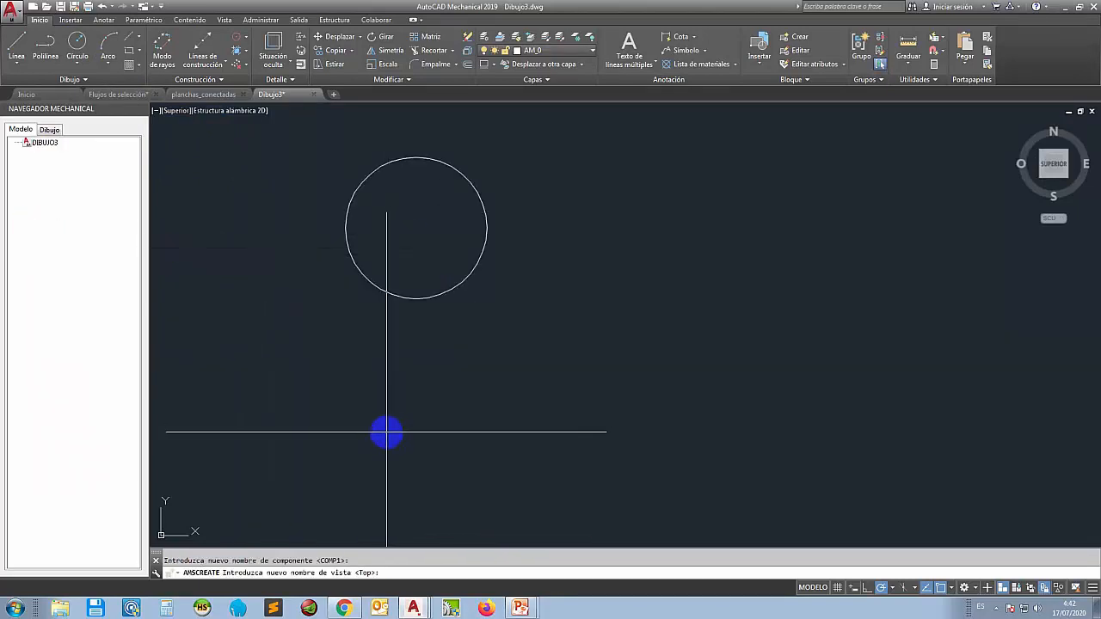
key(Return)
click(402, 297)
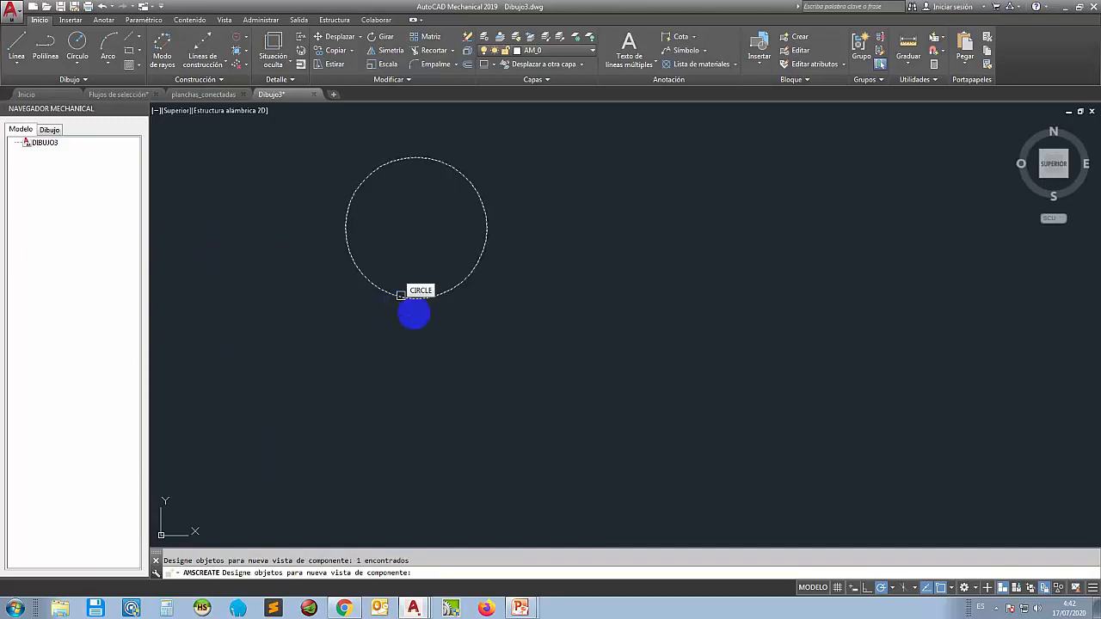
key(Return)
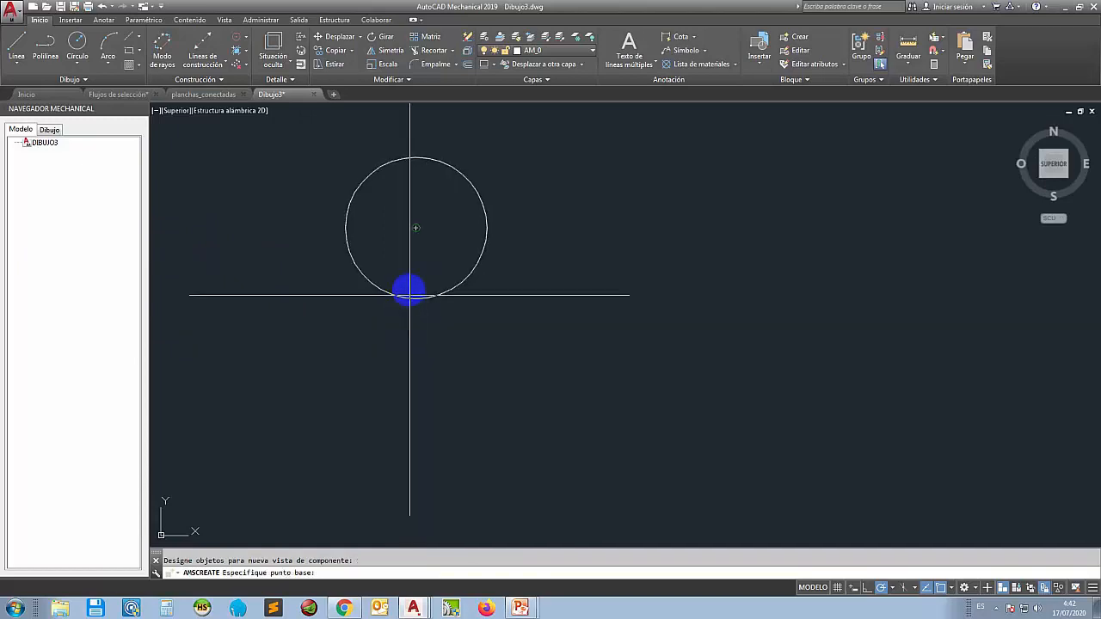
click(418, 228)
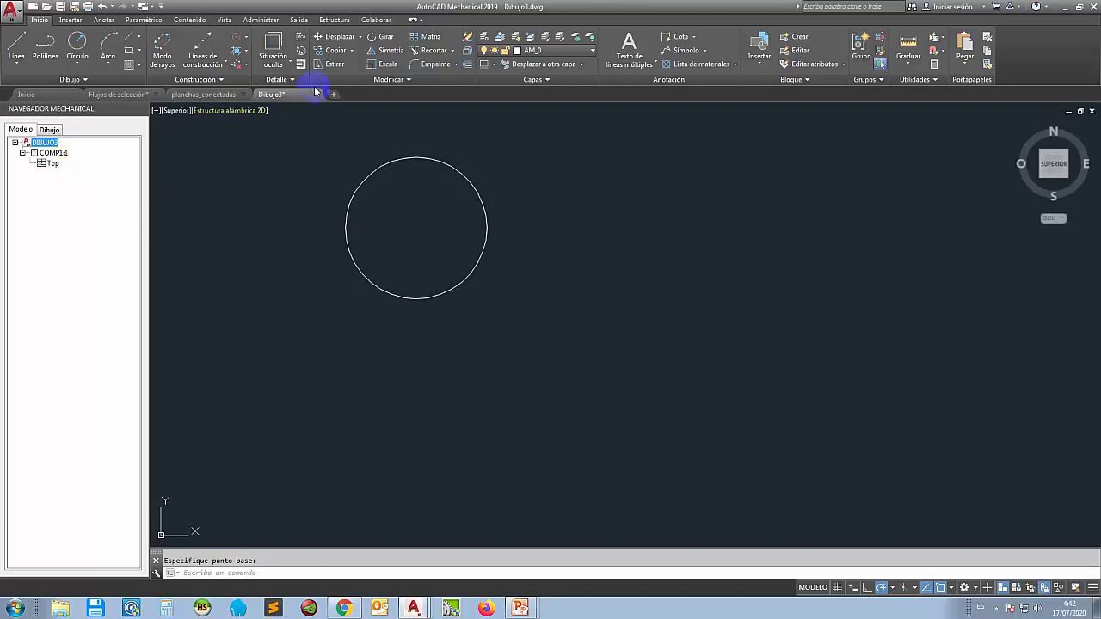
- Copy the COMP1 component from its center to a spot on the right of the original
click(369, 172)
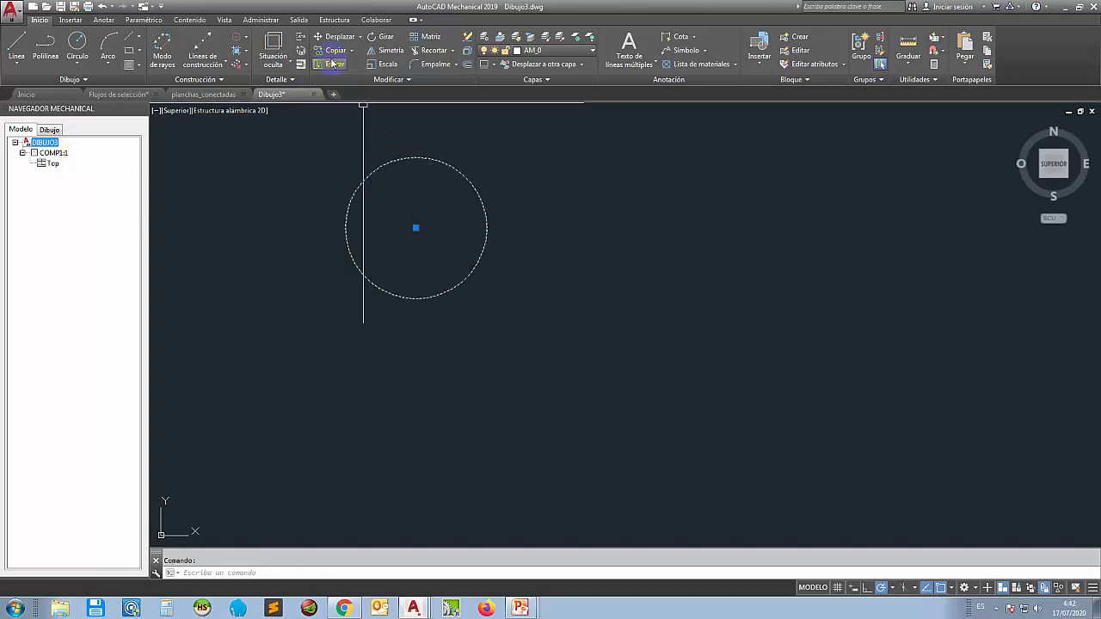
click(415, 228)
click(710, 266)
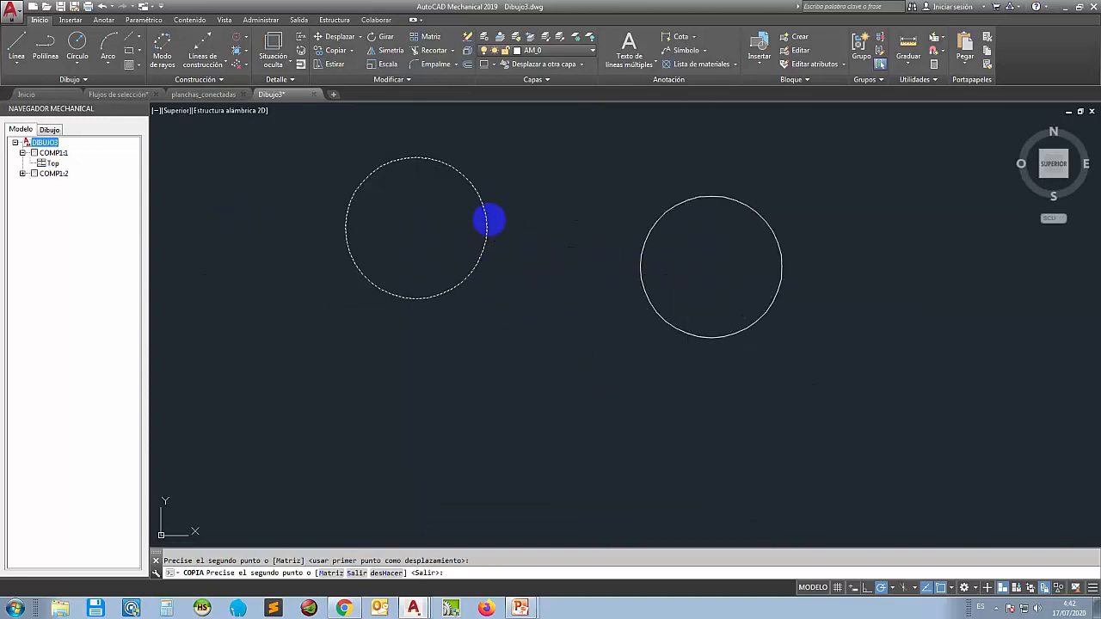
key(Return)
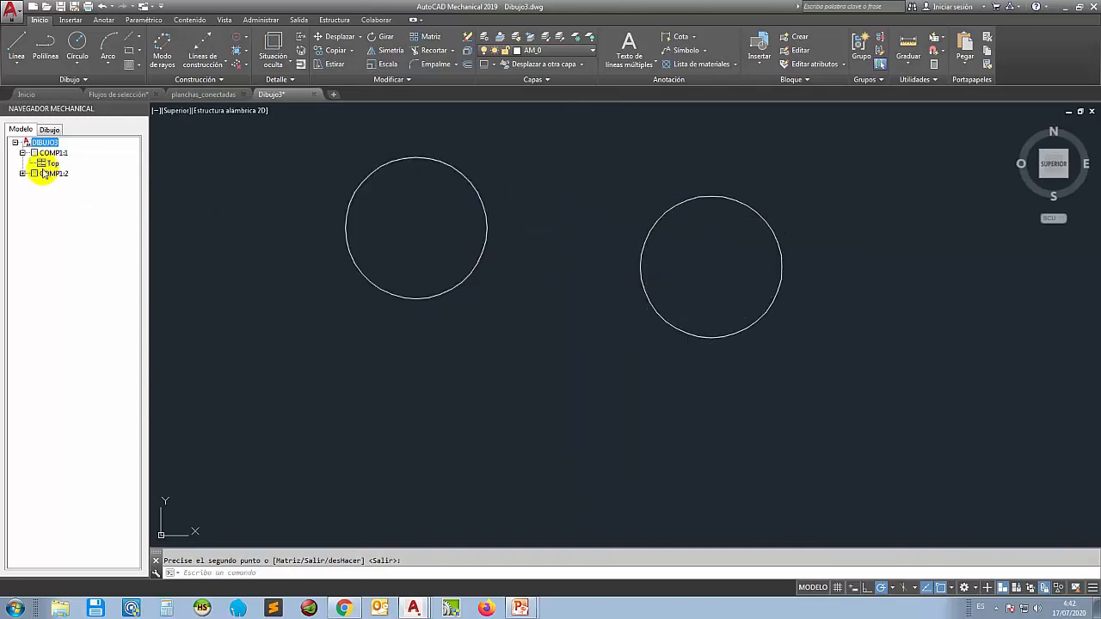
- Select the left component's circle at geometry level and enlarge it by its lower quadrant grip
click(432, 293)
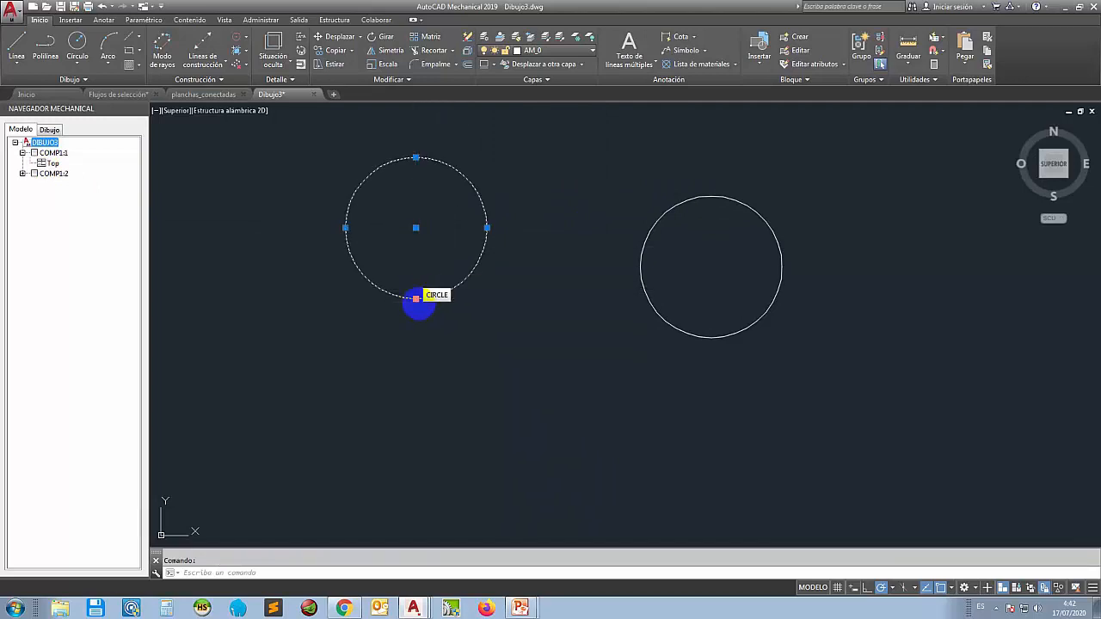
click(416, 297)
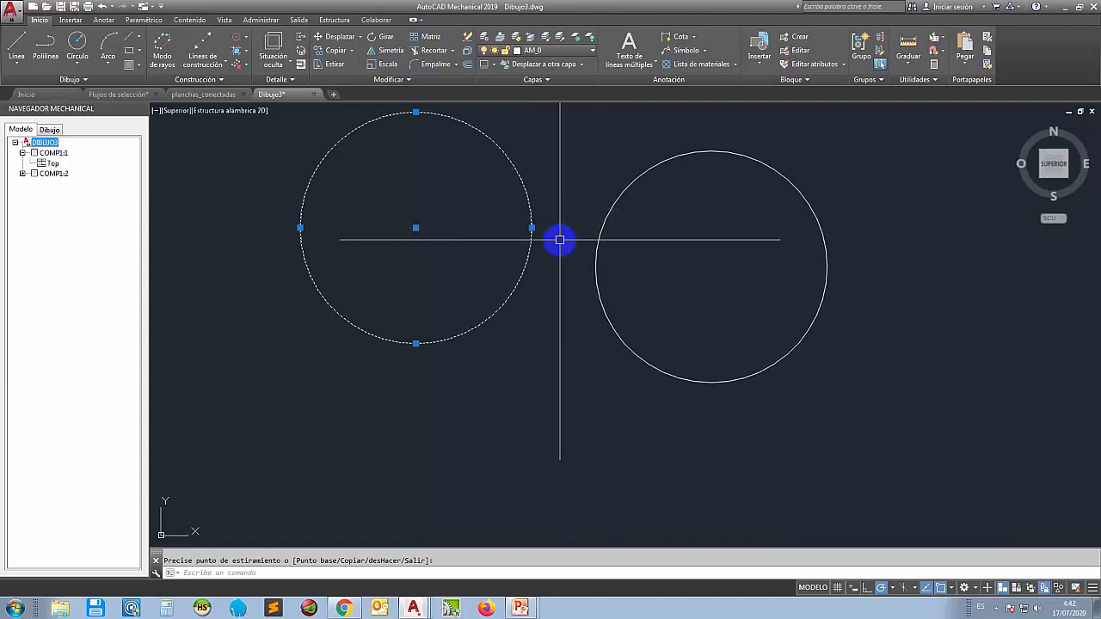
key(Escape)
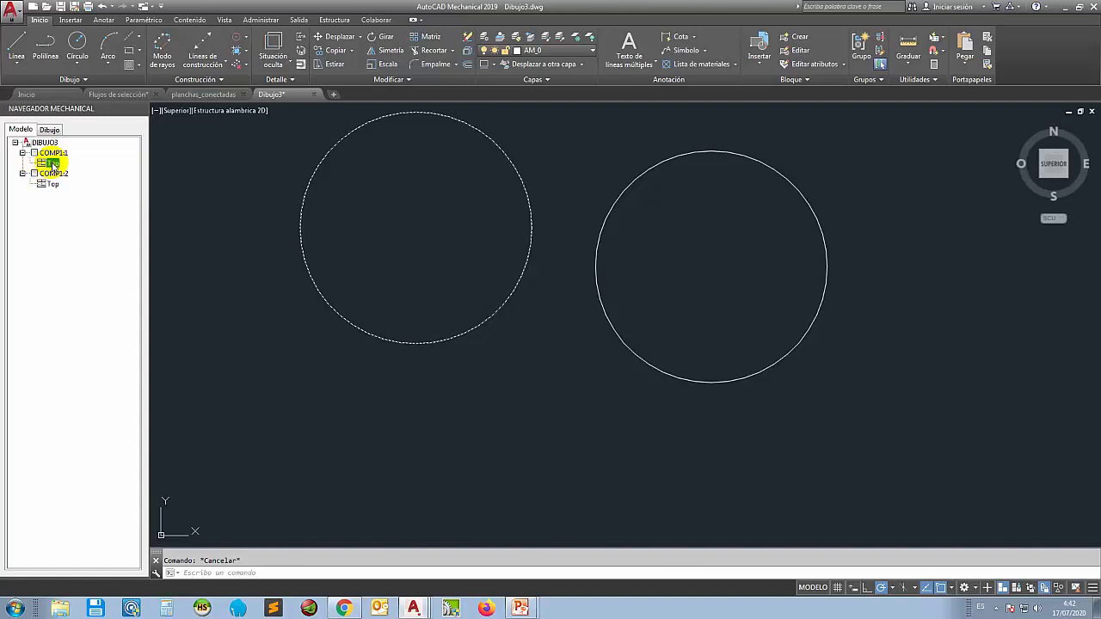
- Make the Top view of COMP1:1 an independent view definition named Copia de Top
right_click(54, 164)
click(132, 400)
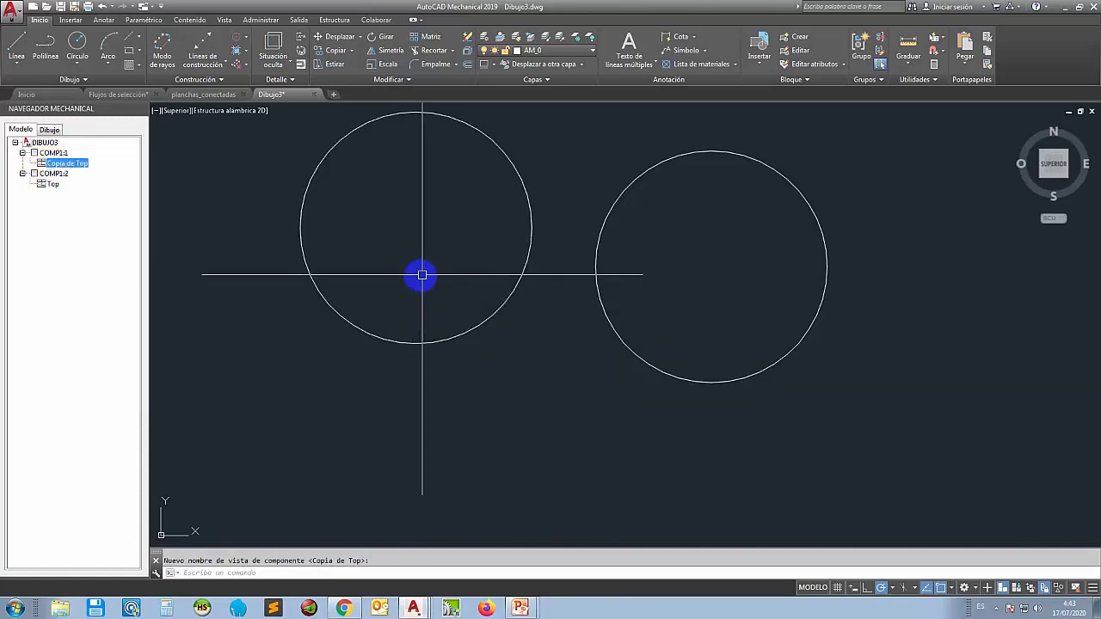
key(Return)
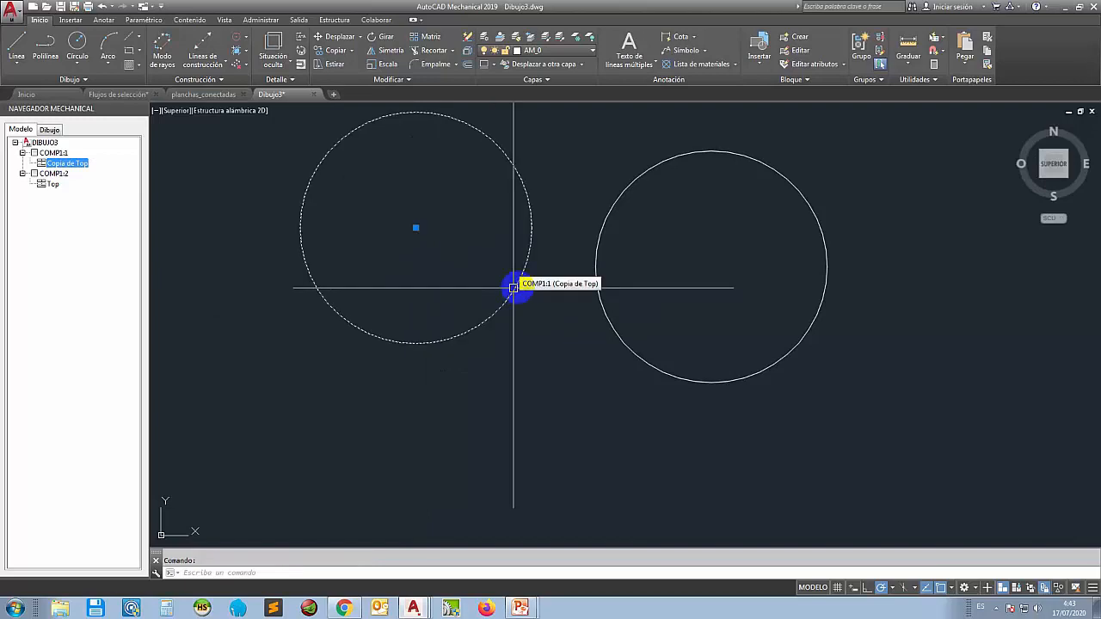
- Shrink the circle in the Copia de Top view by its lower quadrant grip to roughly half its size
click(423, 335)
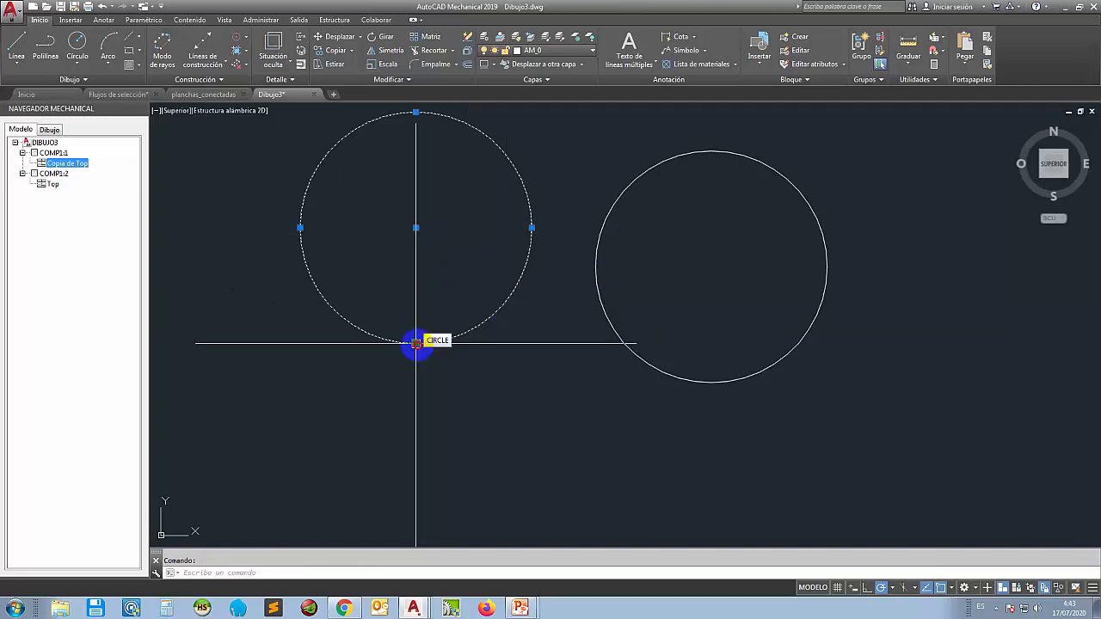
click(417, 342)
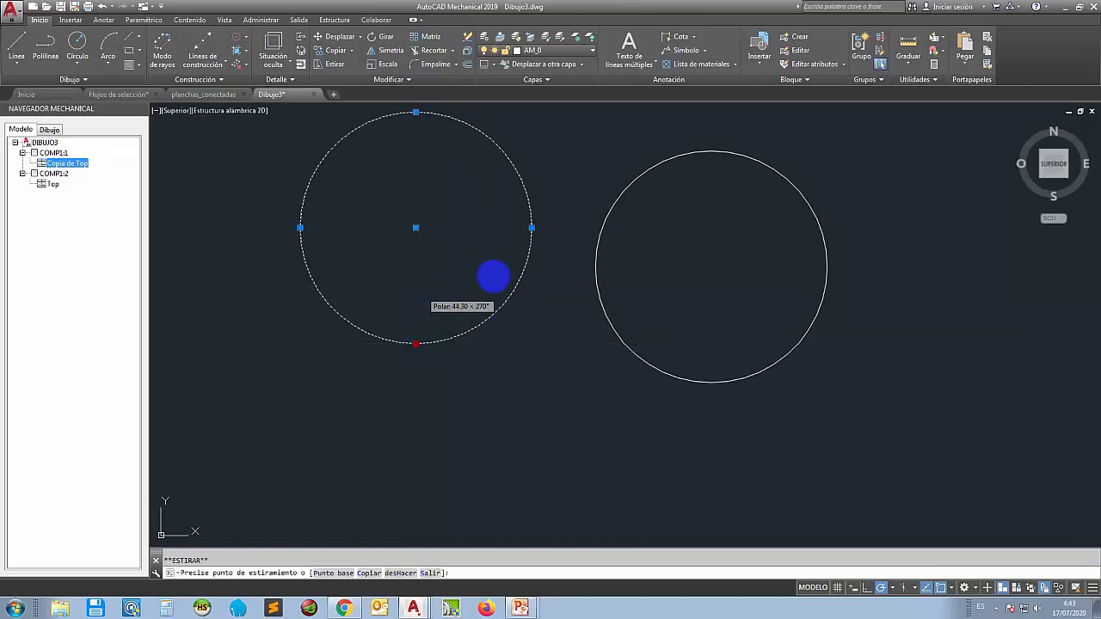
click(493, 276)
key(Escape)
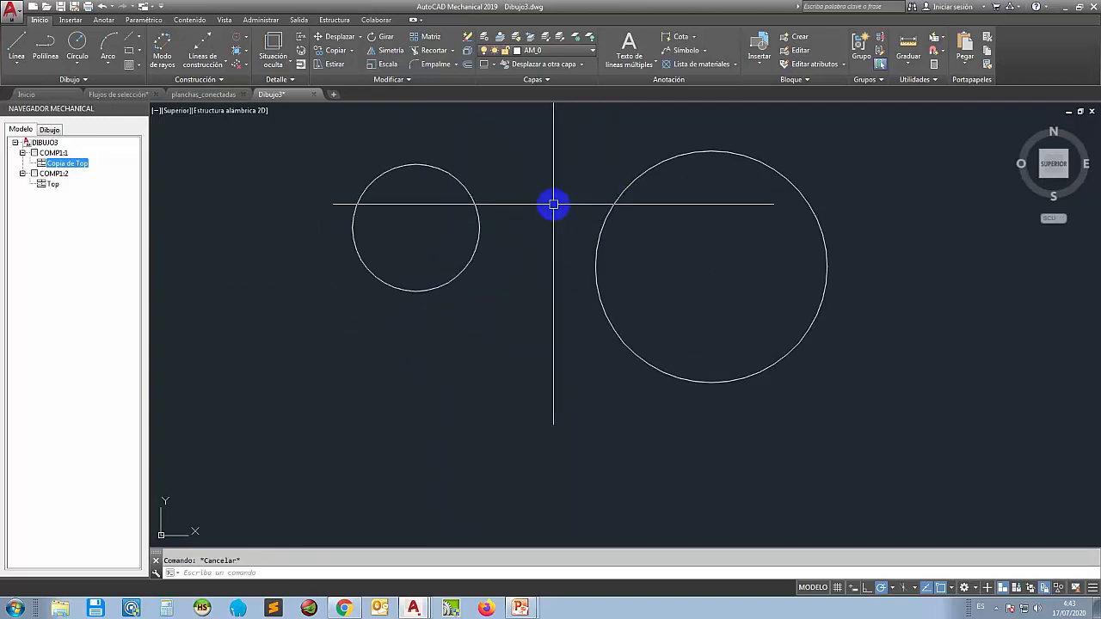
click(121, 96)
click(272, 95)
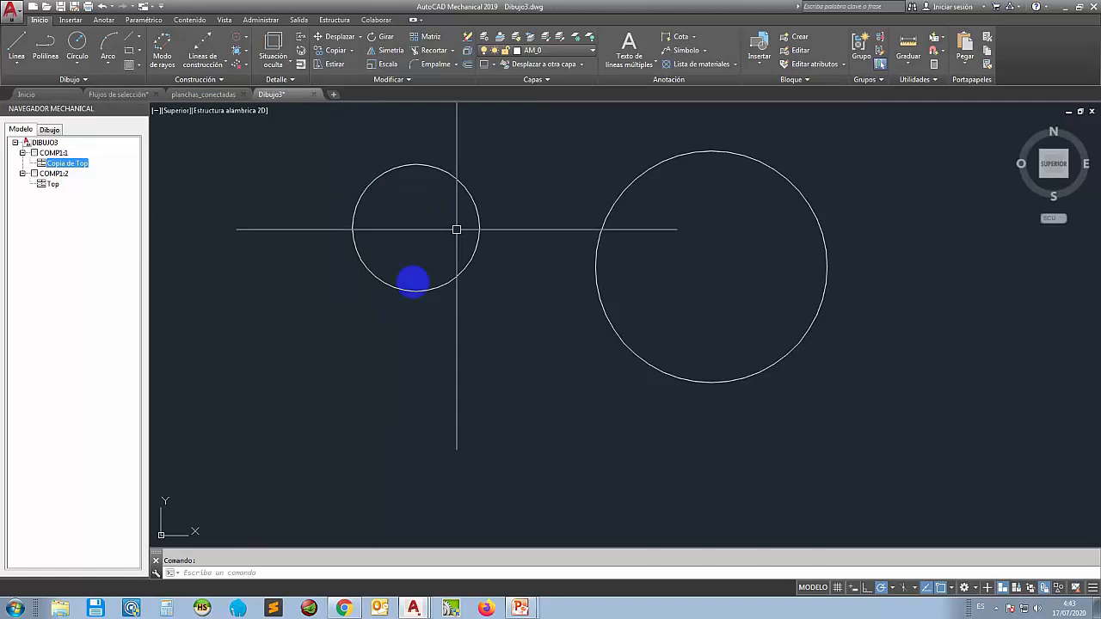
scroll(403, 285, down, 2)
scroll(388, 262, up, 2)
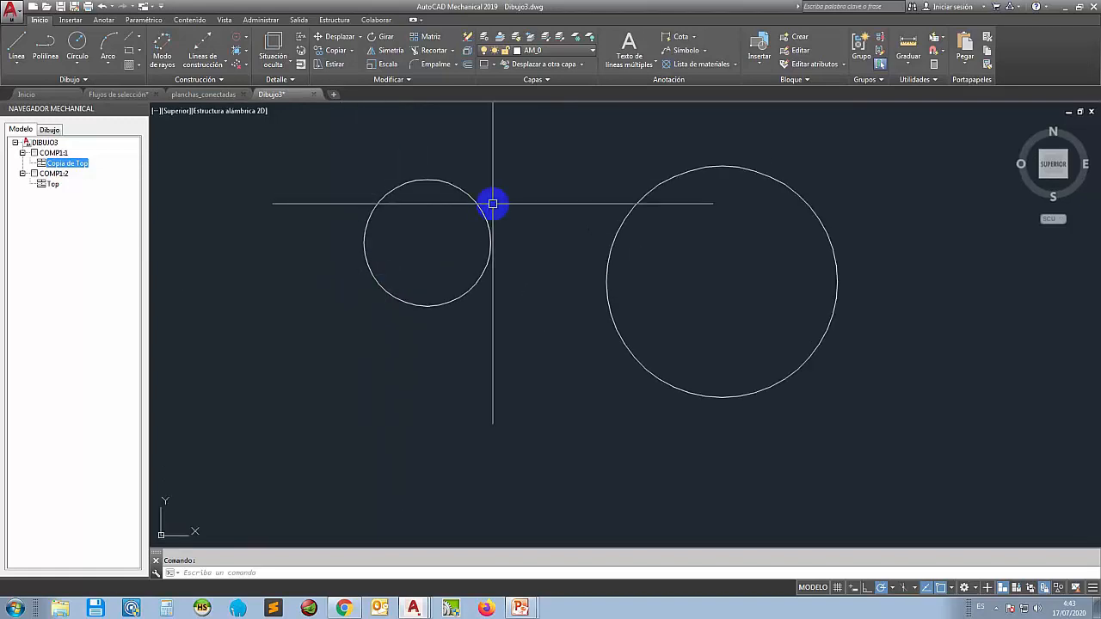
- Select both component views together and explode them into plain circles with AMEXPLODE
click(306, 138)
click(966, 457)
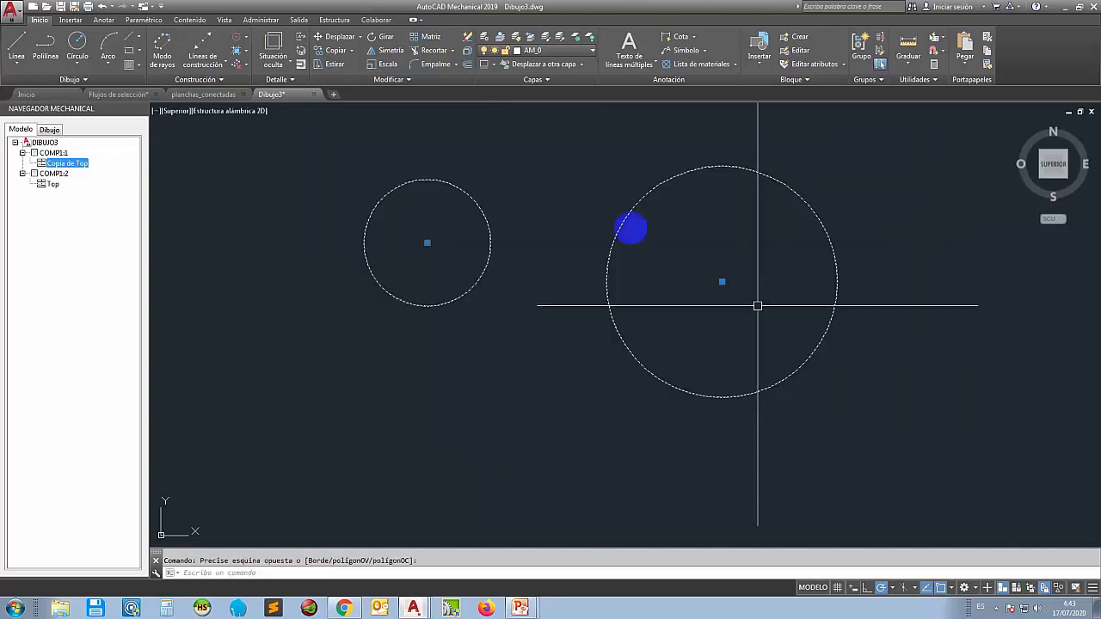
click(467, 54)
click(797, 356)
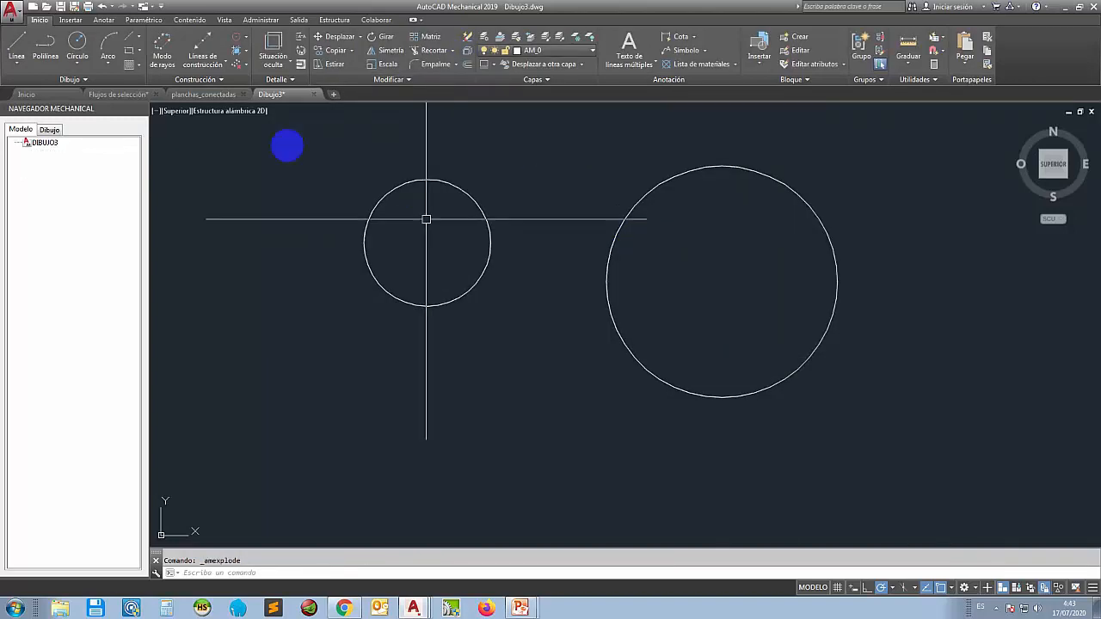
- Delete the larger circle on the right
click(586, 138)
click(875, 410)
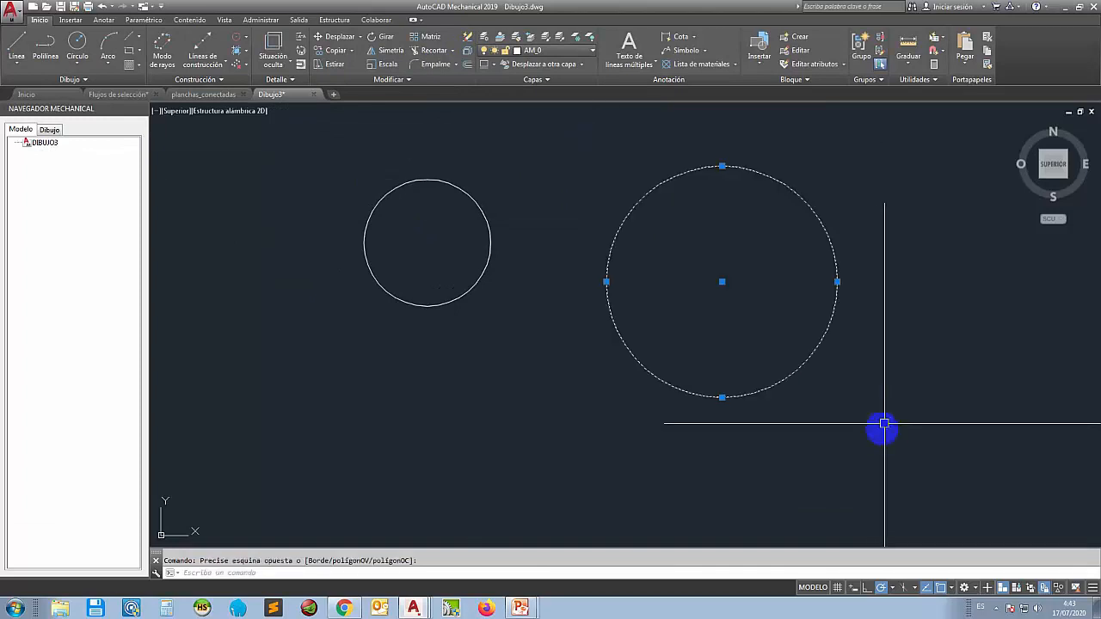
key(Delete)
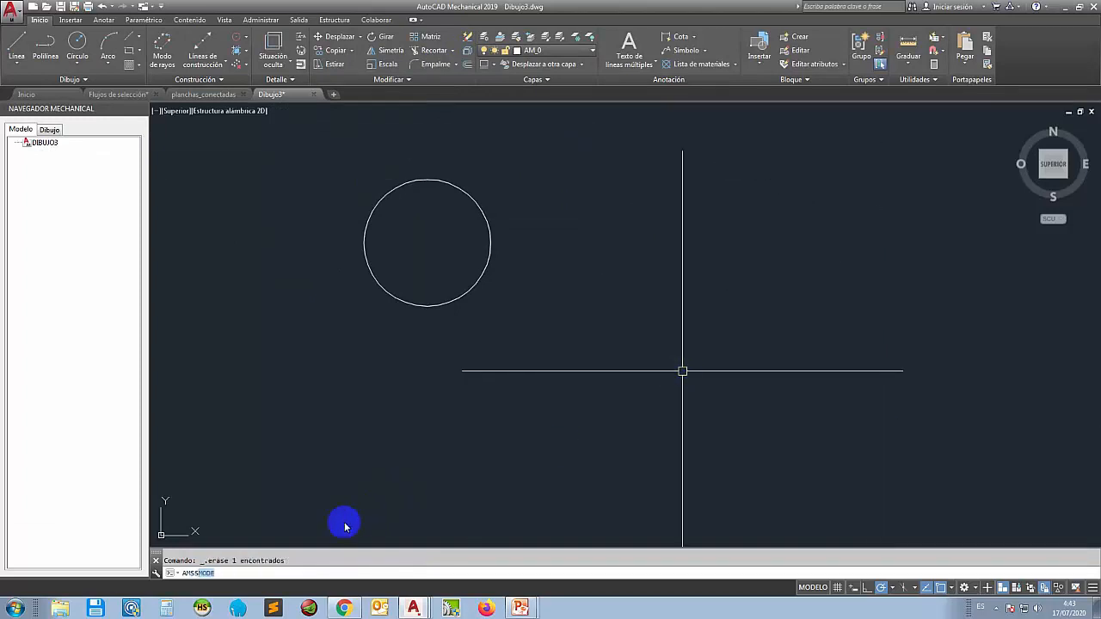
- Set the 2D structure selection mode to Ascendente with AMSSMODE in this drawing
text(AMSS)
key(Return)
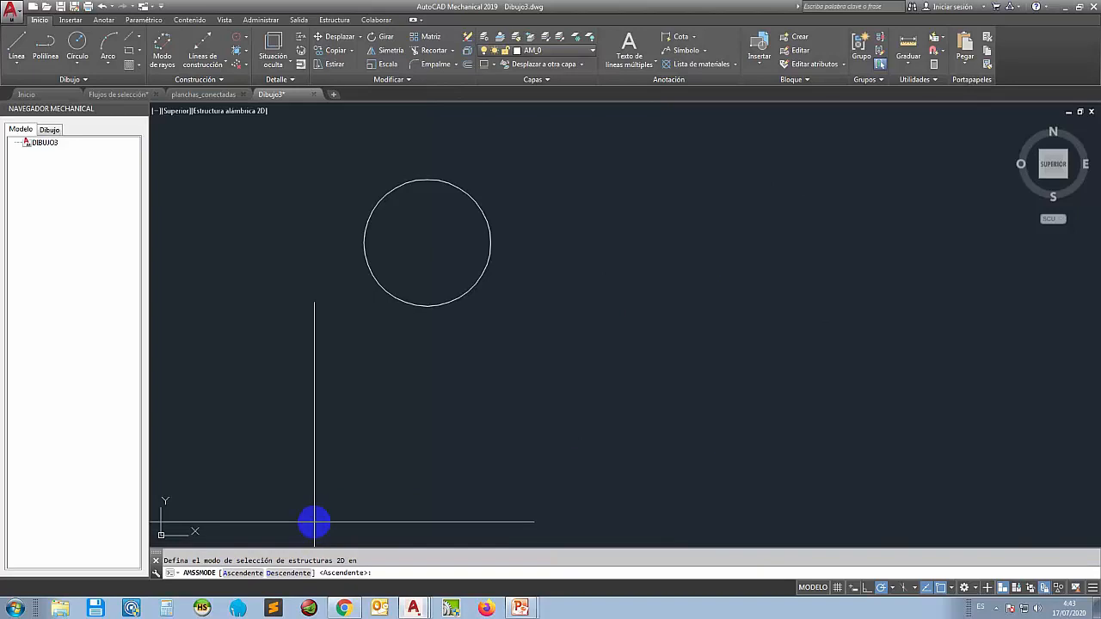
click(244, 573)
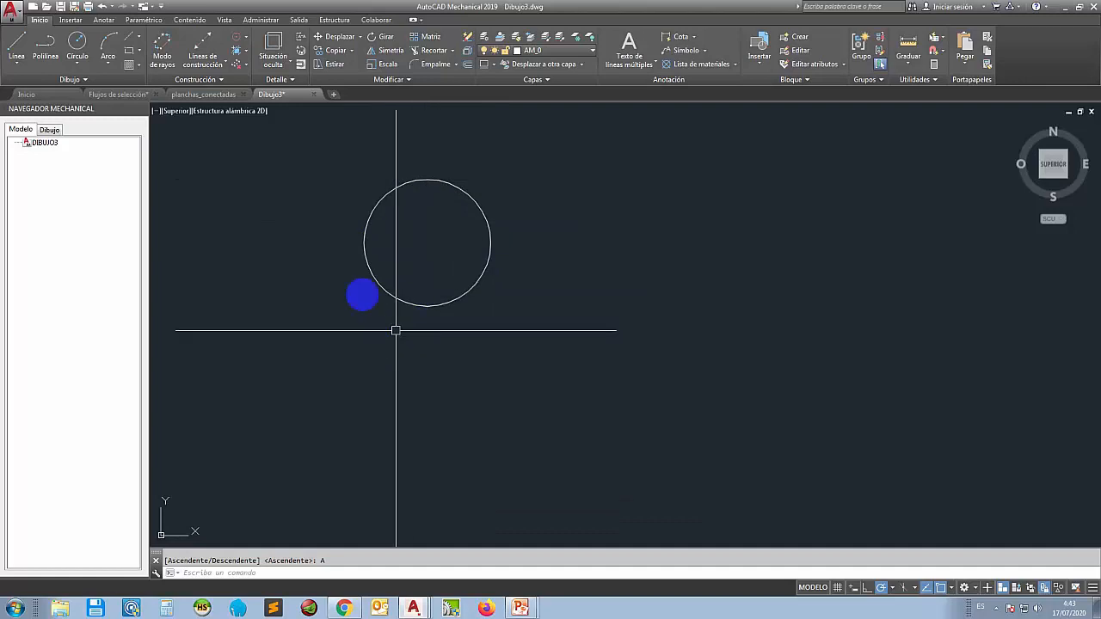
- Turn the remaining small circle into component COMP1 with view Top, based at the circle's center
right_click(58, 203)
mouse_move(66, 221)
click(227, 221)
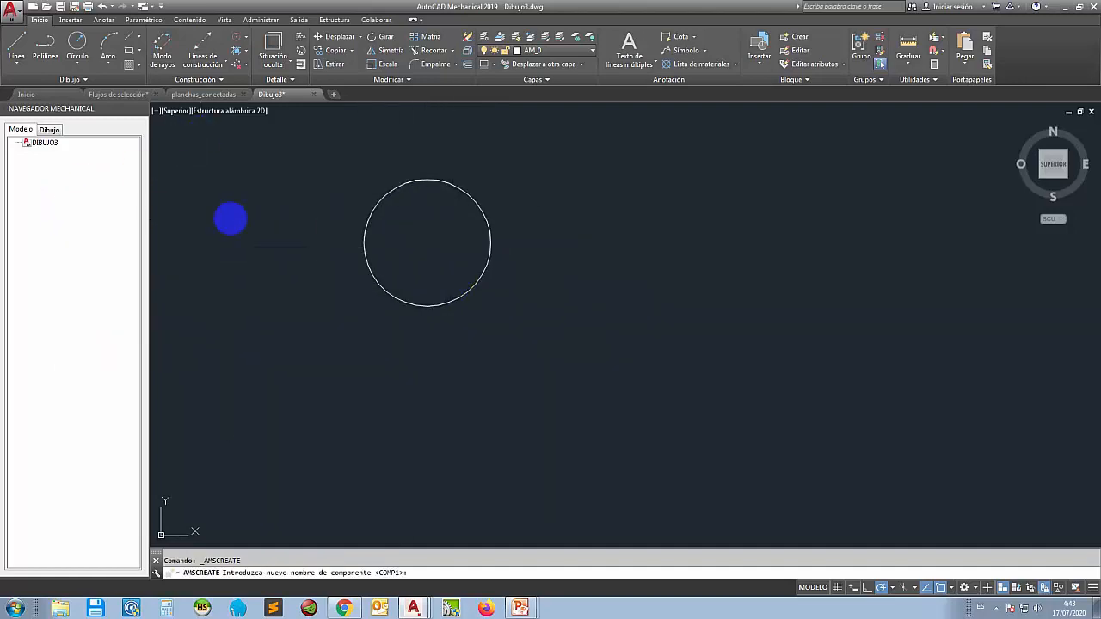
right_click(243, 348)
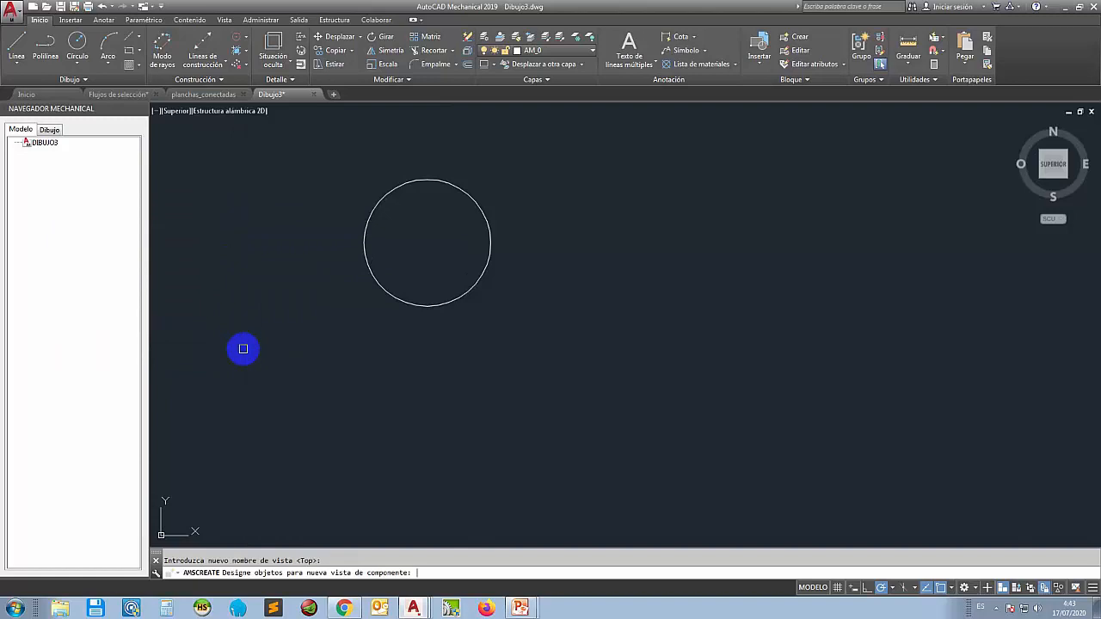
click(378, 281)
right_click(405, 281)
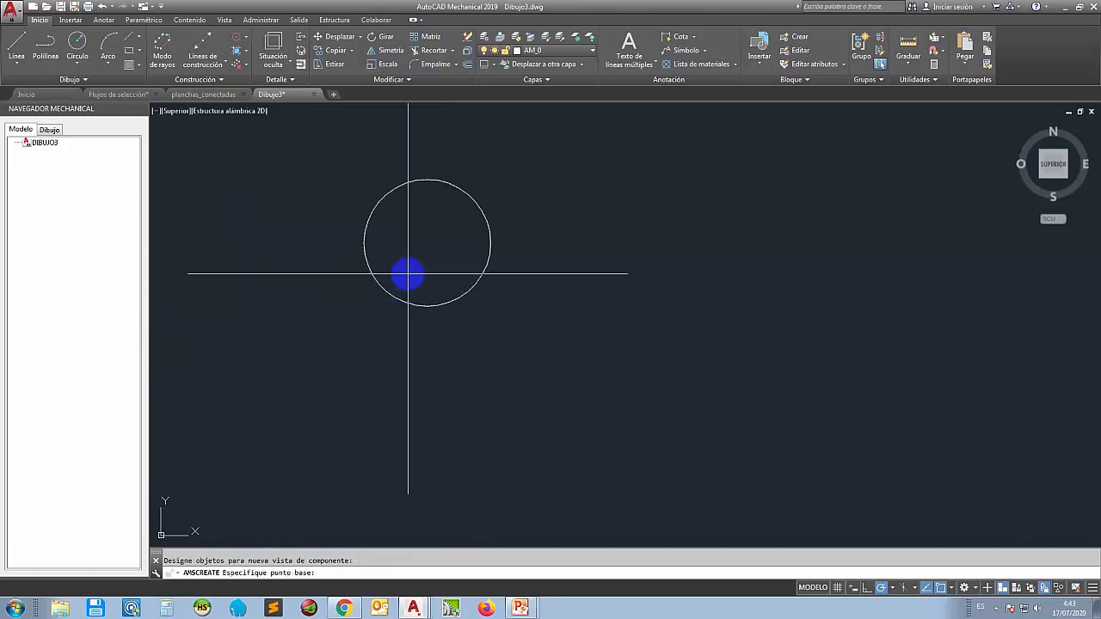
click(427, 243)
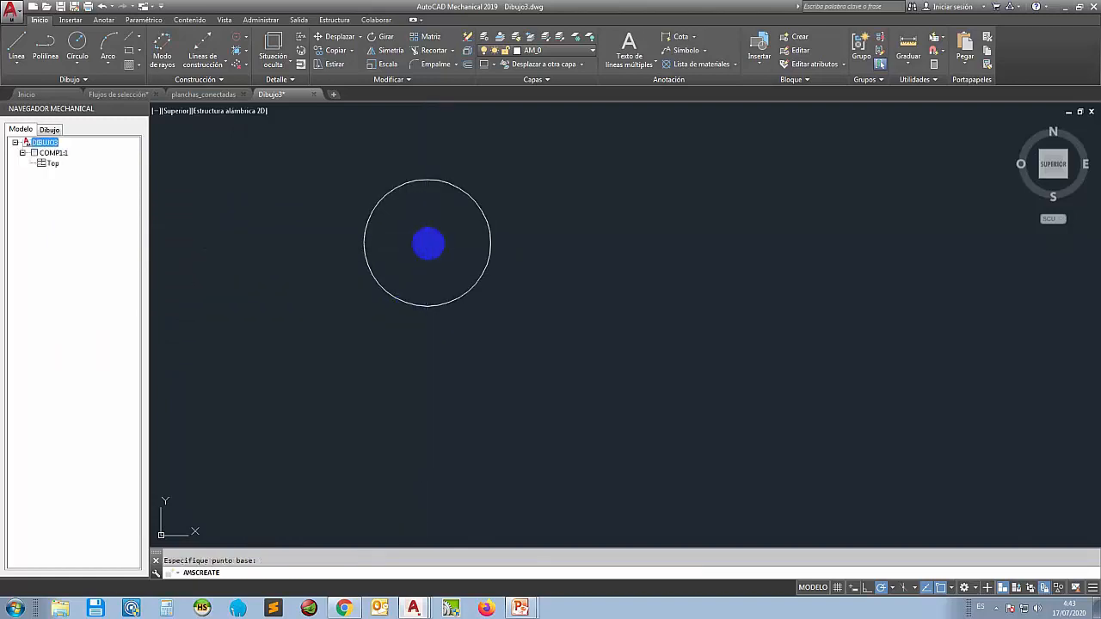
- Copy the component's circle from its center to an empty spot on its right with the Copy command
click(327, 55)
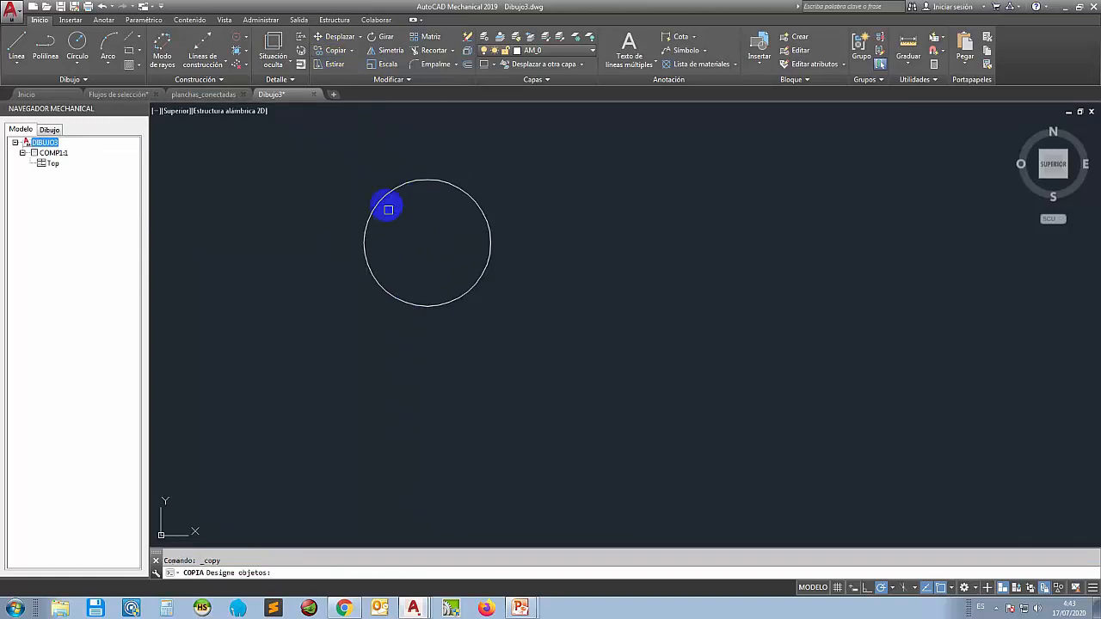
key(Return)
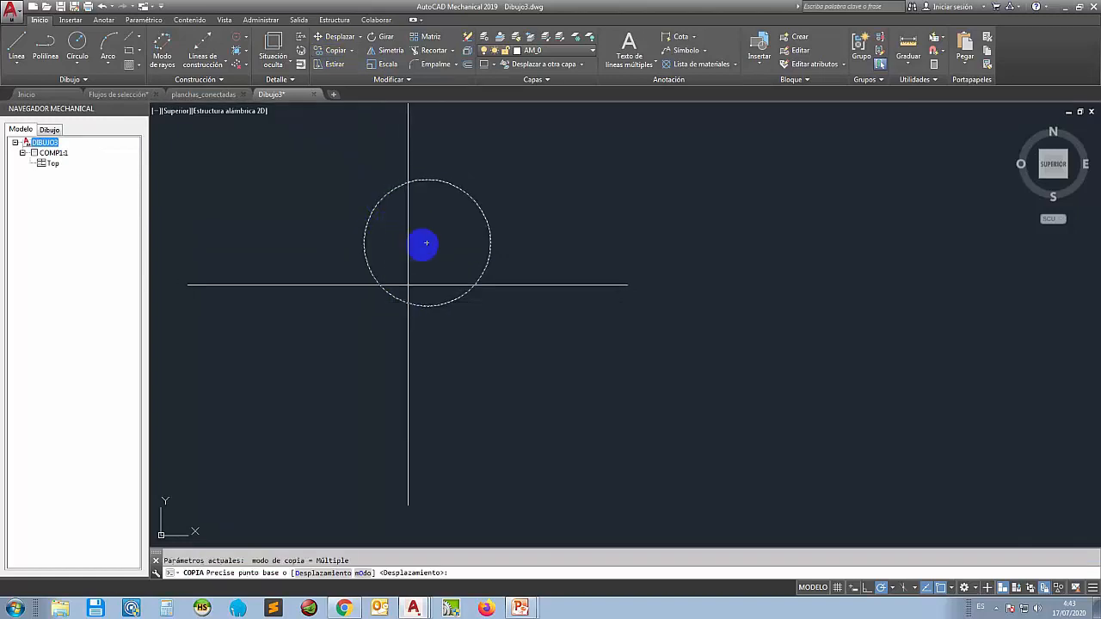
click(426, 242)
click(722, 258)
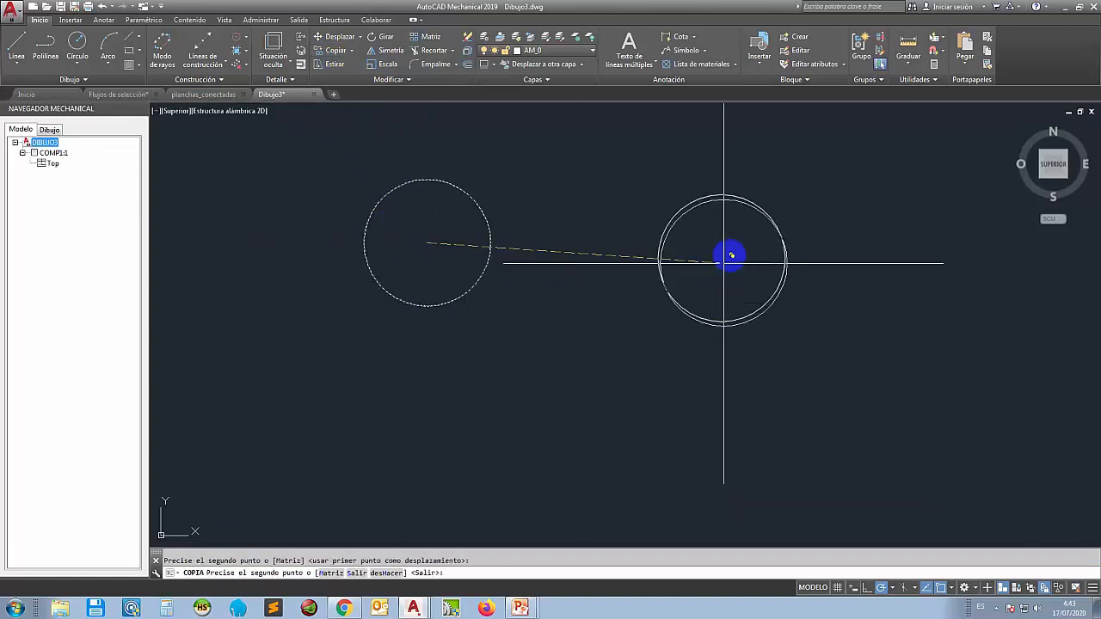
key(Return)
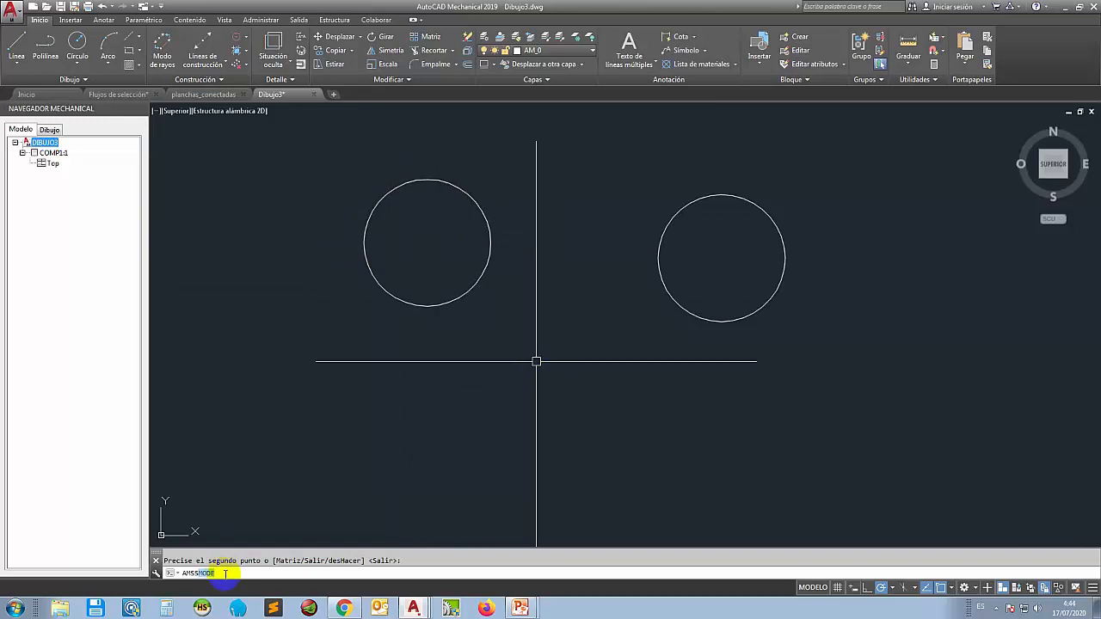
- Set the 2D structure selection mode to Descendente with AMSSMODE and test the selection on the original circle
key(Return)
click(279, 573)
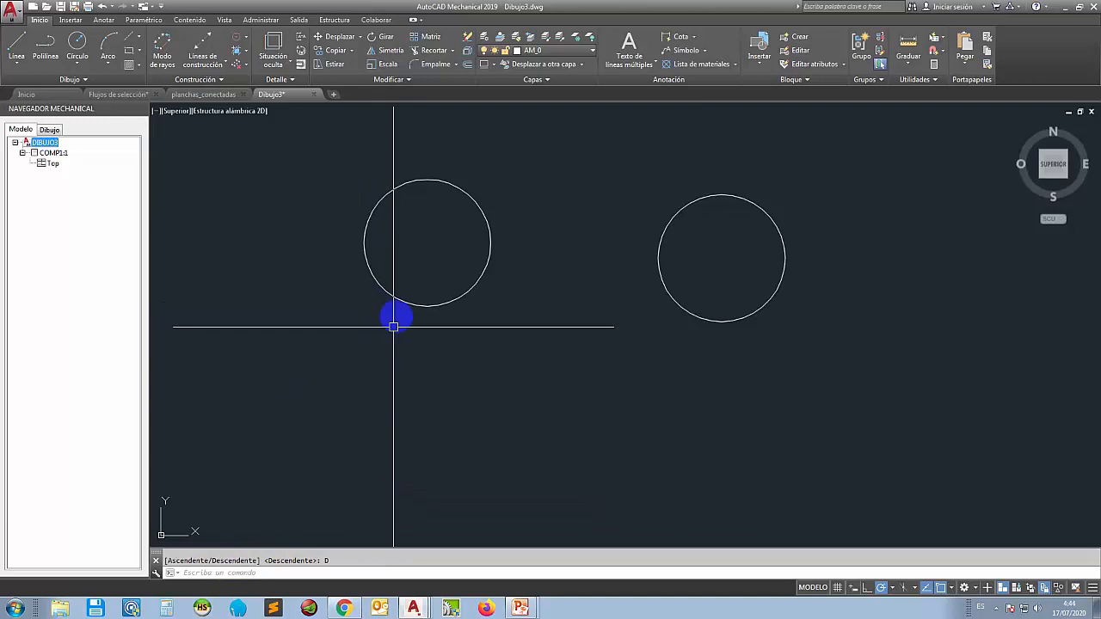
click(397, 298)
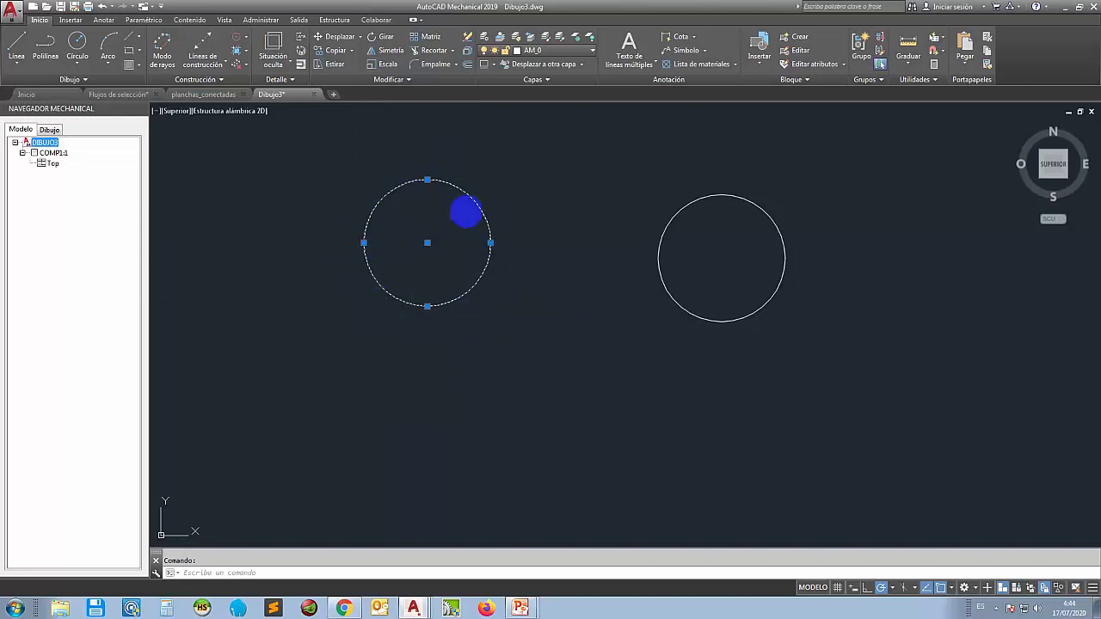
key(Escape)
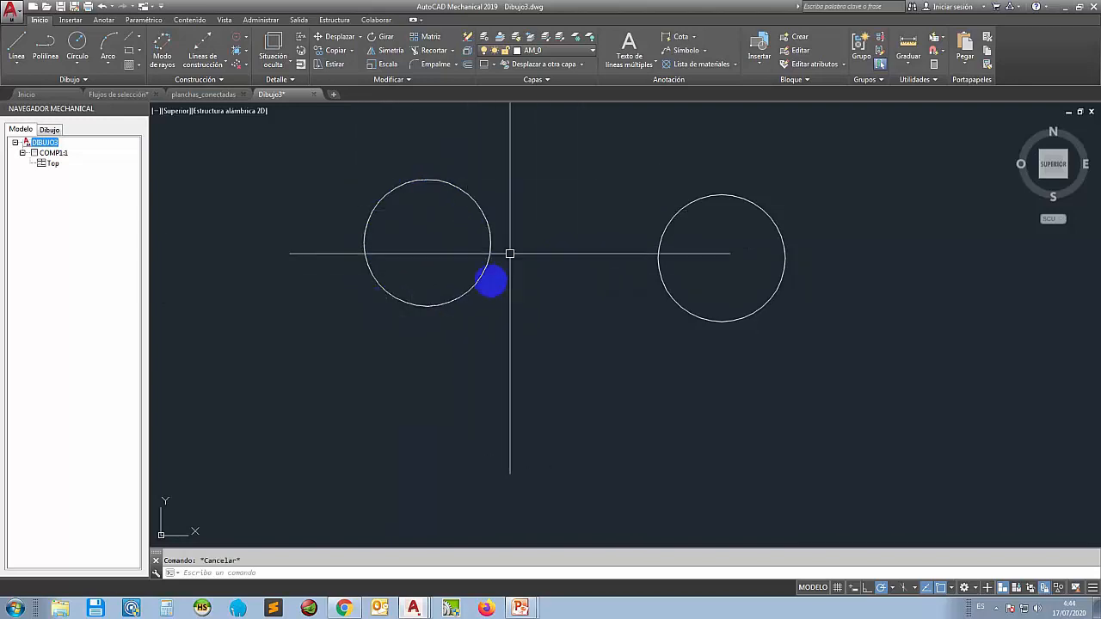
- Select the original circle as a component view and copy it from its center to a point below
click(477, 282)
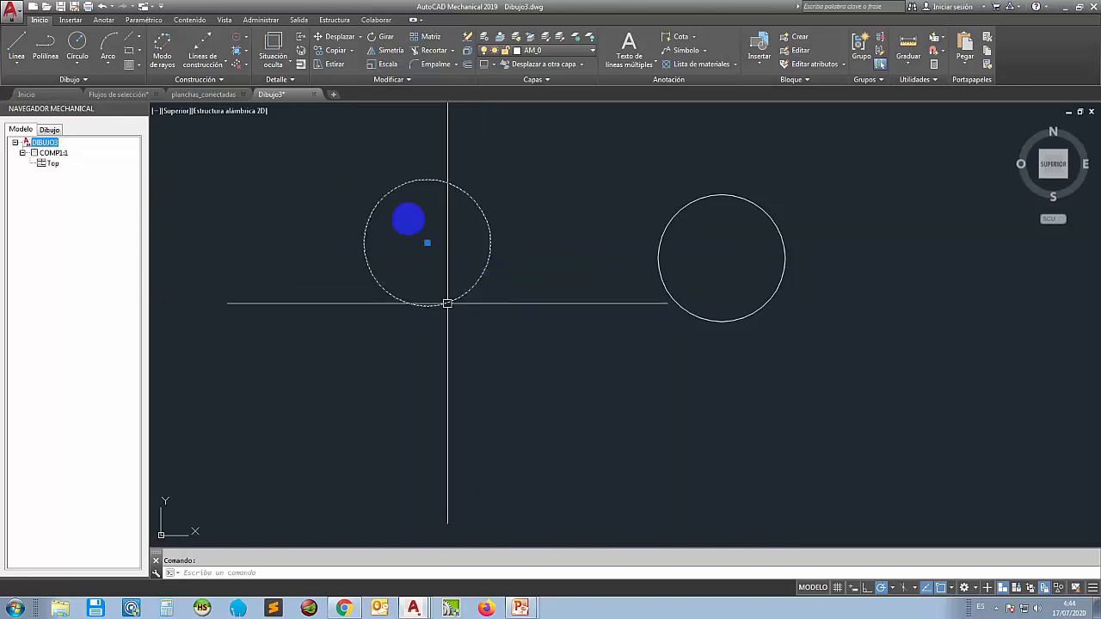
click(322, 51)
click(459, 266)
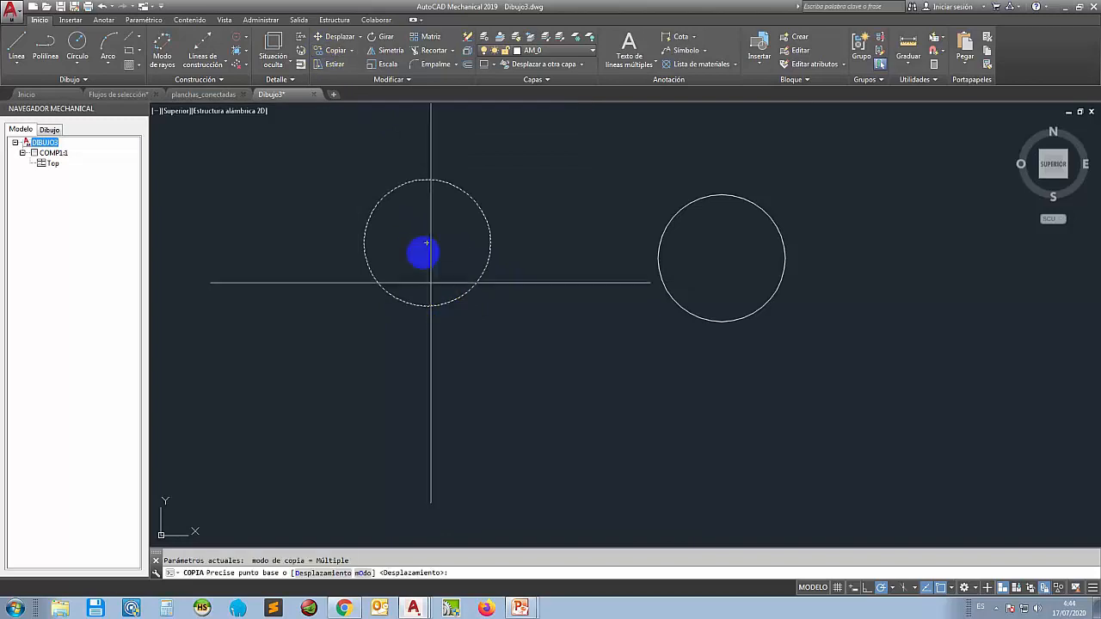
click(429, 243)
click(448, 423)
right_click(484, 405)
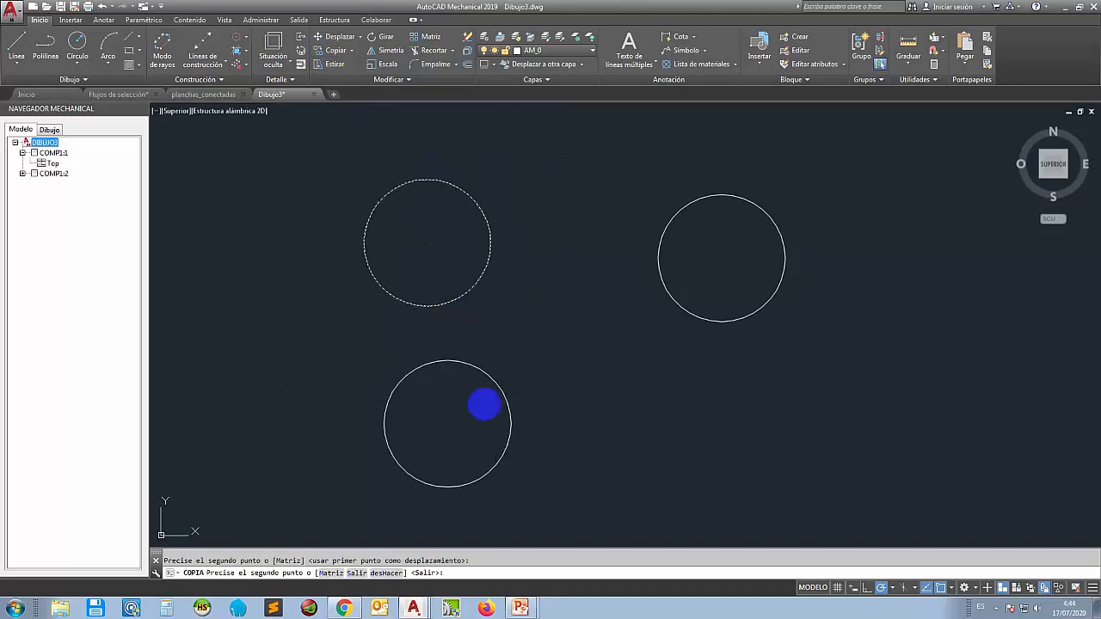
key(Escape)
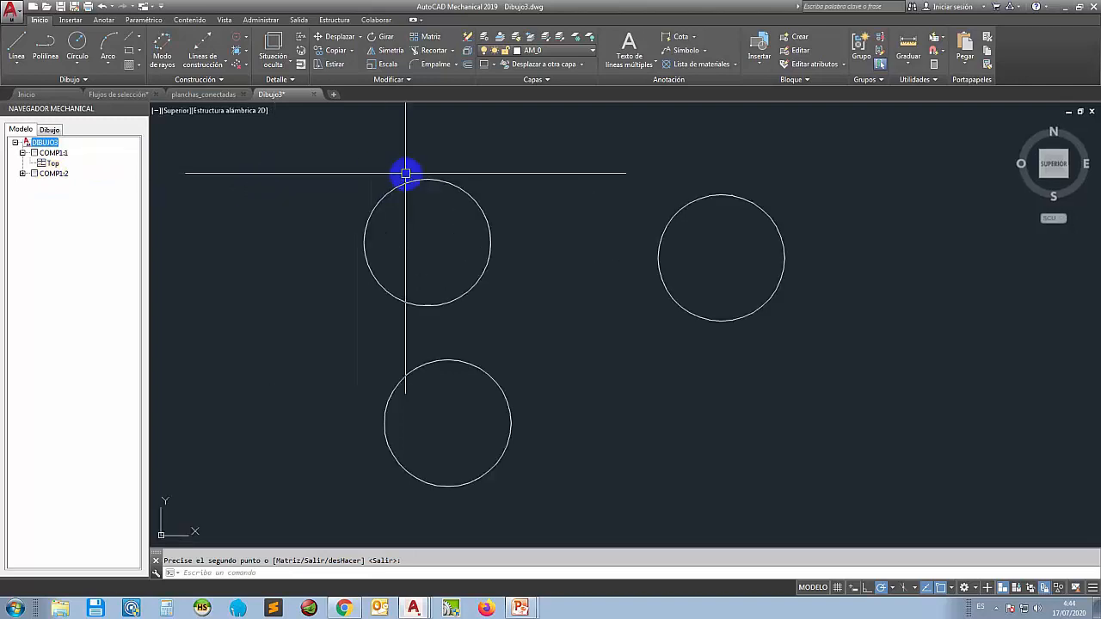
- Select all three circles together and explode them with AMEXPLODE
click(304, 157)
click(885, 502)
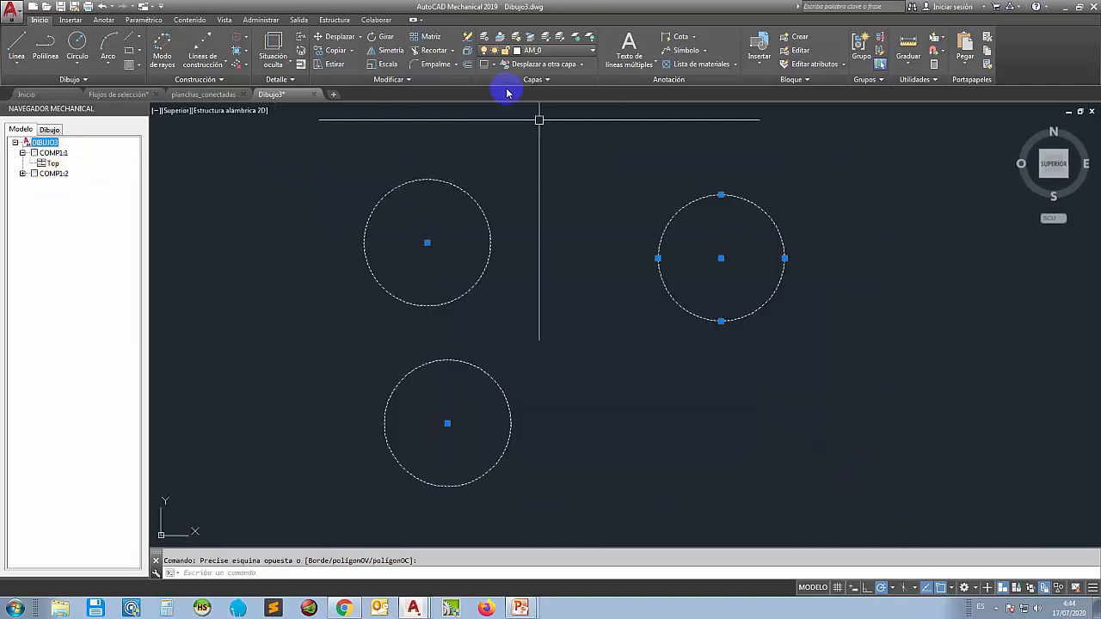
click(467, 50)
click(798, 356)
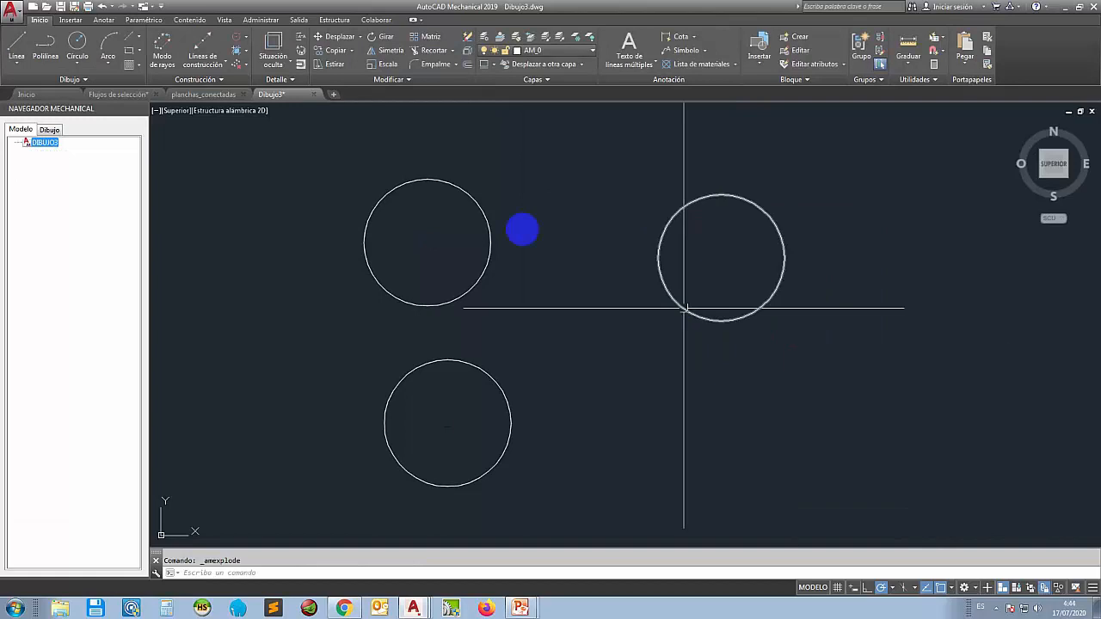
- Delete the right-hand circle and the lower circle, keeping only the original one
click(257, 125)
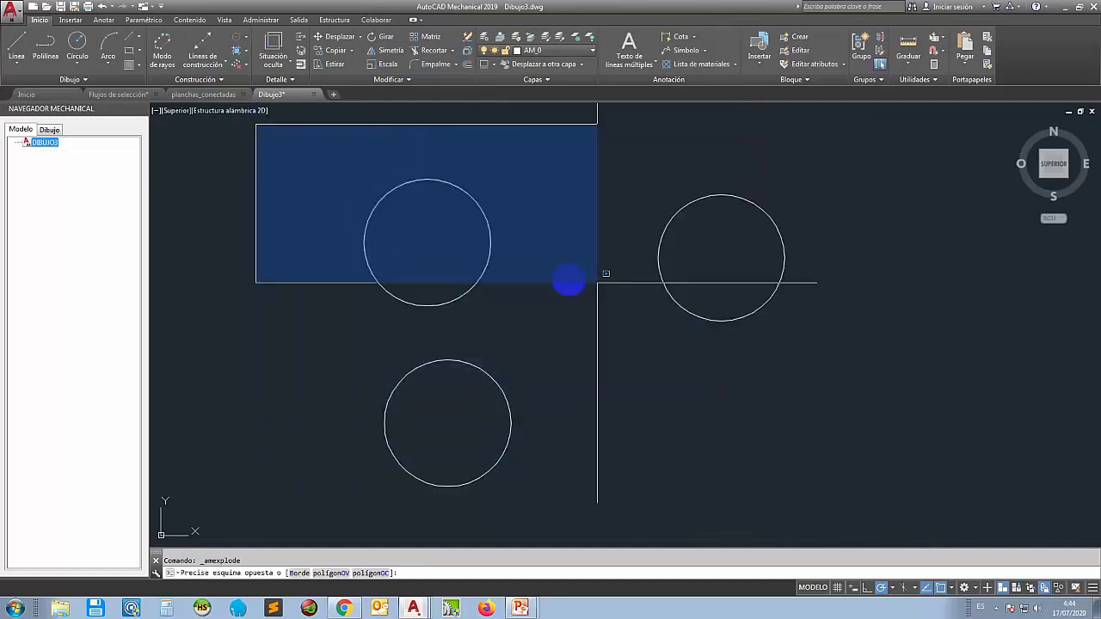
key(Escape)
click(581, 172)
click(907, 382)
key(Delete)
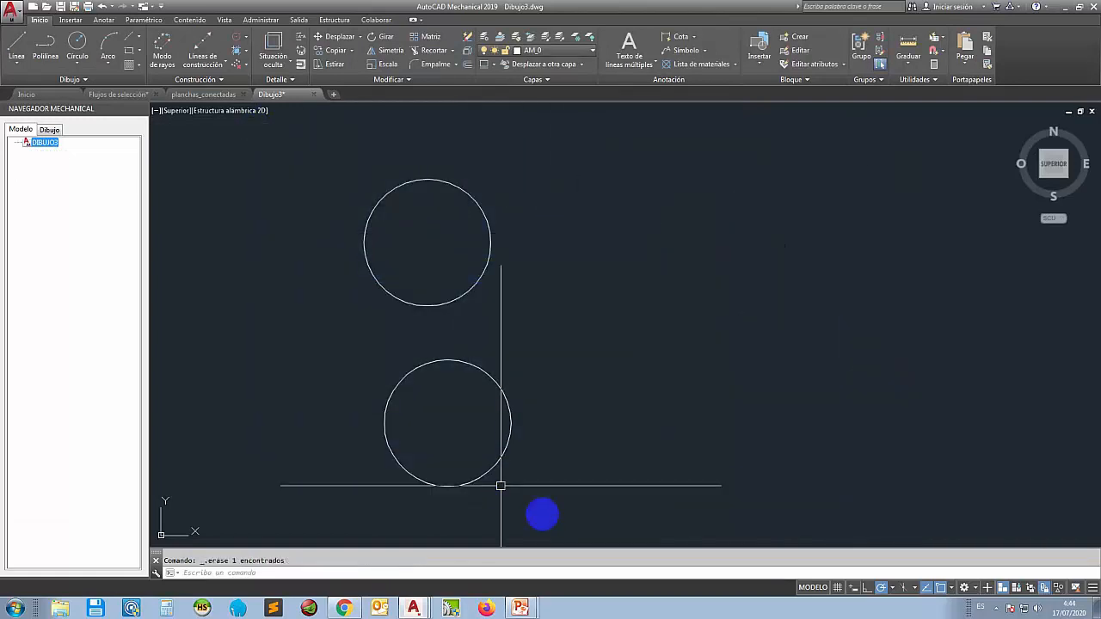
click(556, 524)
click(333, 351)
key(Delete)
- Create component COMP1 with view Top from the remaining circle, based at the circle's center
right_click(16, 236)
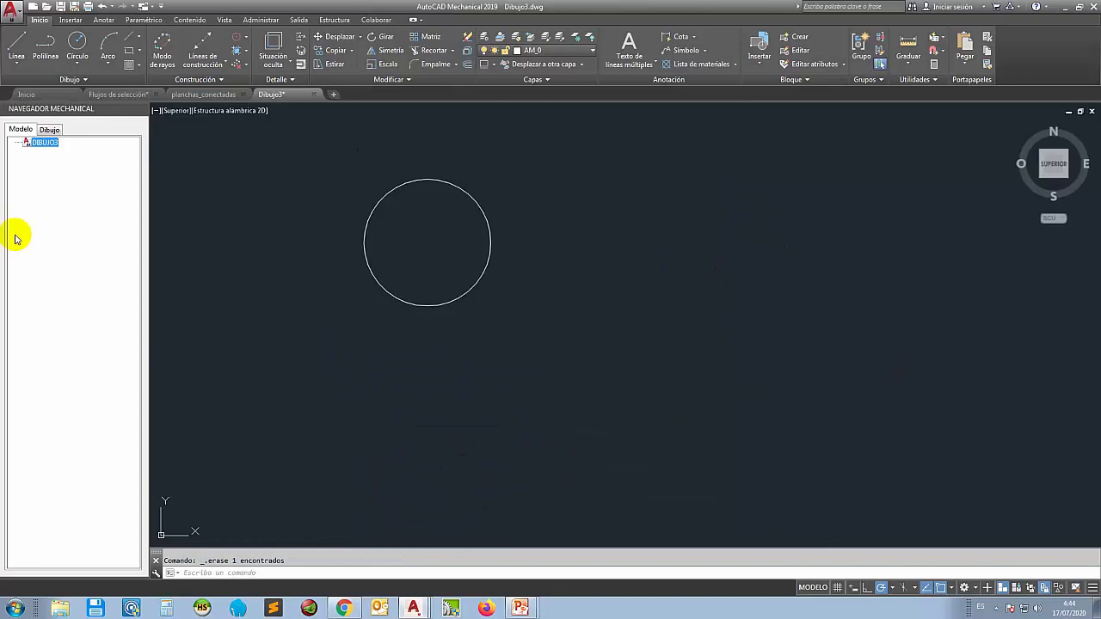
mouse_move(51, 260)
click(227, 266)
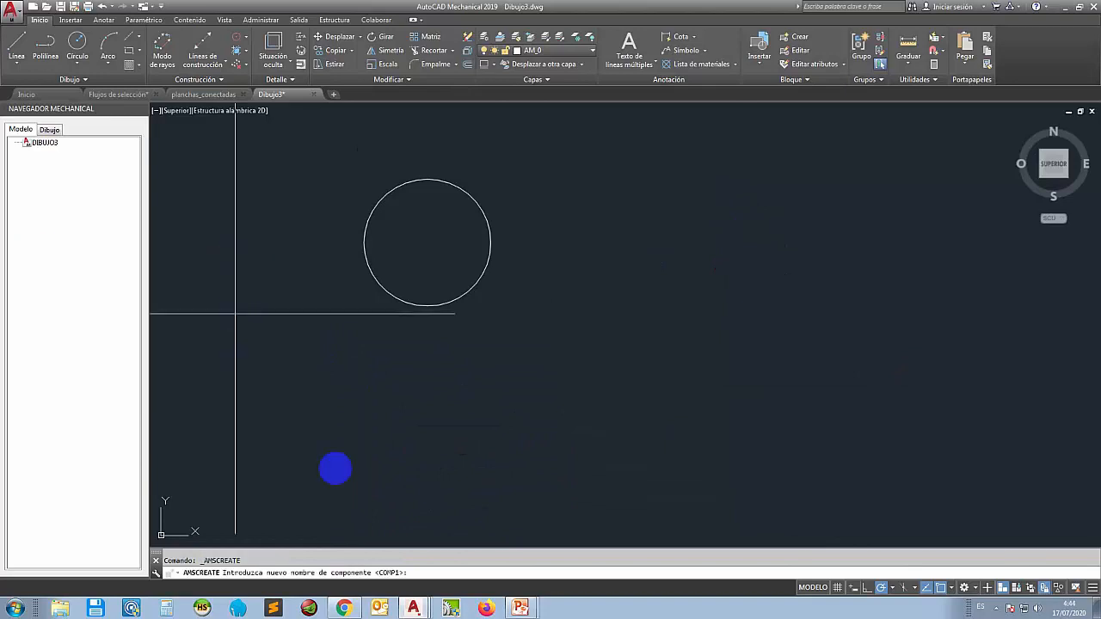
key(Return)
key(Return)
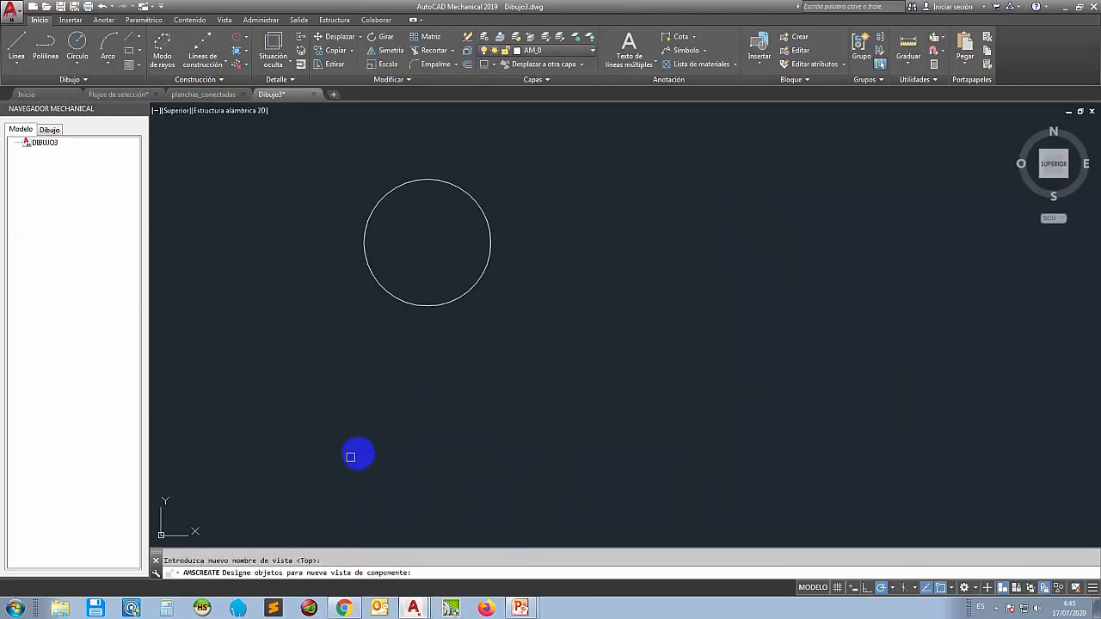
click(393, 290)
key(Return)
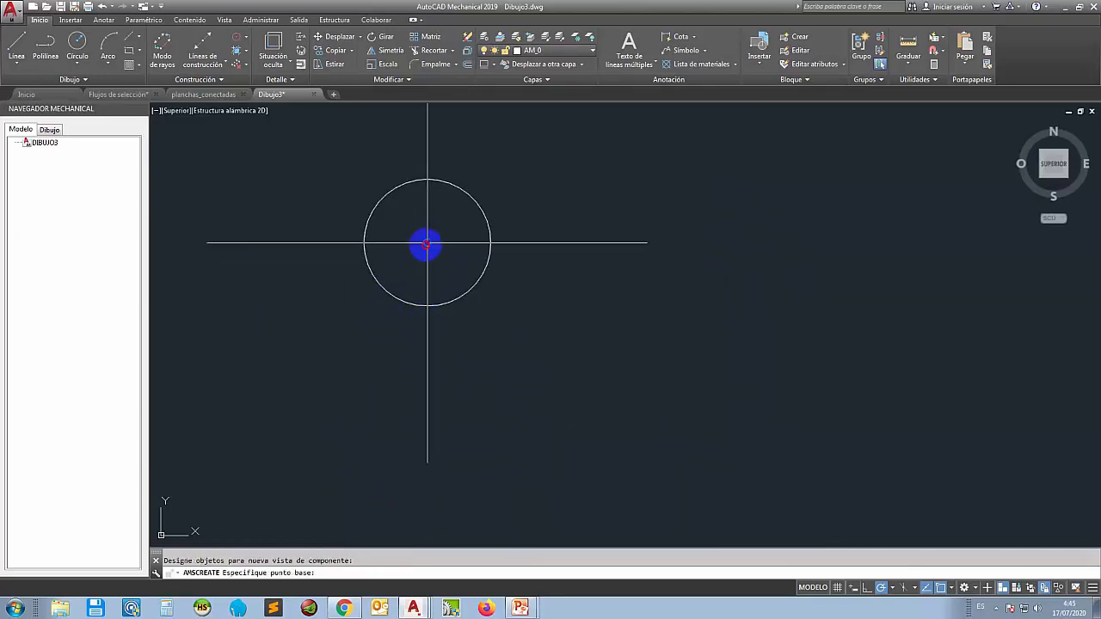
click(427, 245)
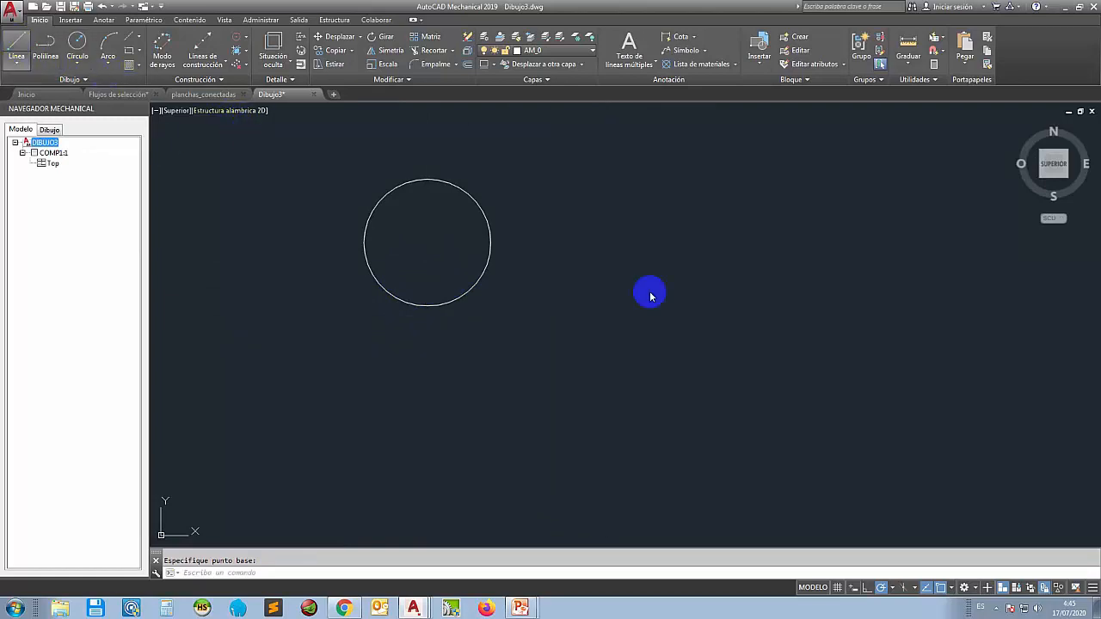
- Draw a closed triangle of three lines to the right of the circle
click(700, 235)
click(628, 329)
click(820, 370)
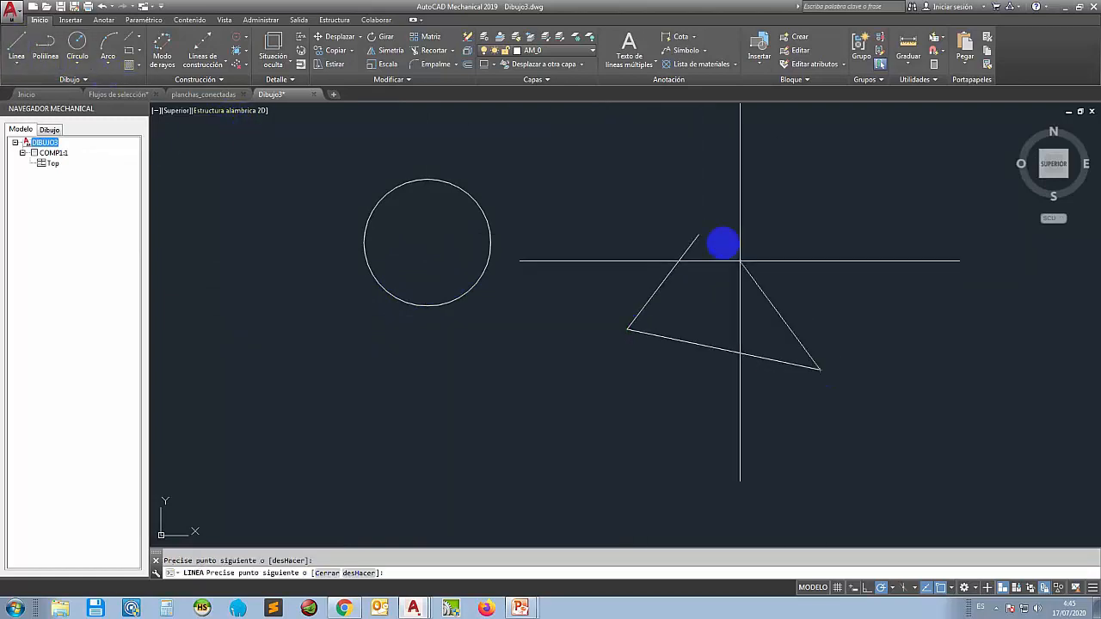
click(698, 234)
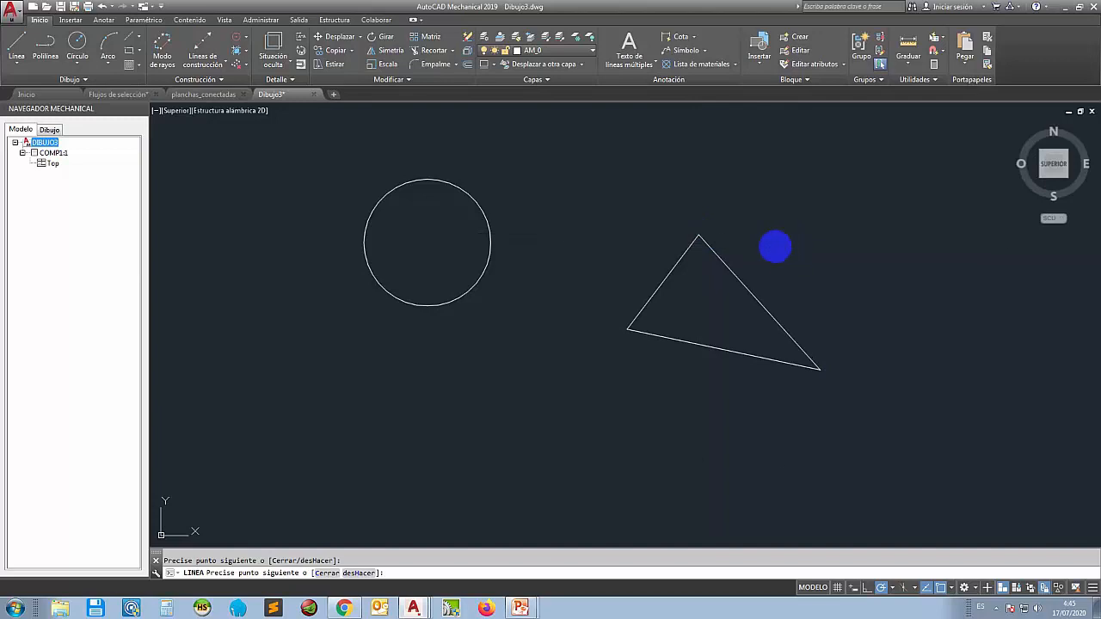
key(Return)
- Create component COMP2 with view Top from the triangle's three lines, based at its left vertex
right_click(93, 265)
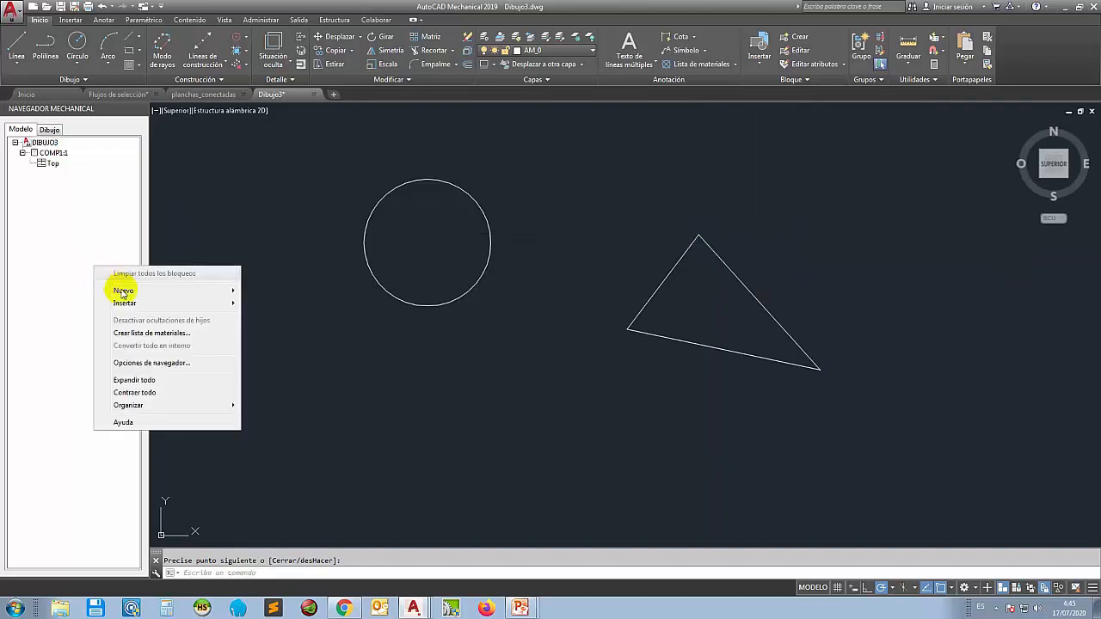
mouse_move(121, 292)
click(317, 291)
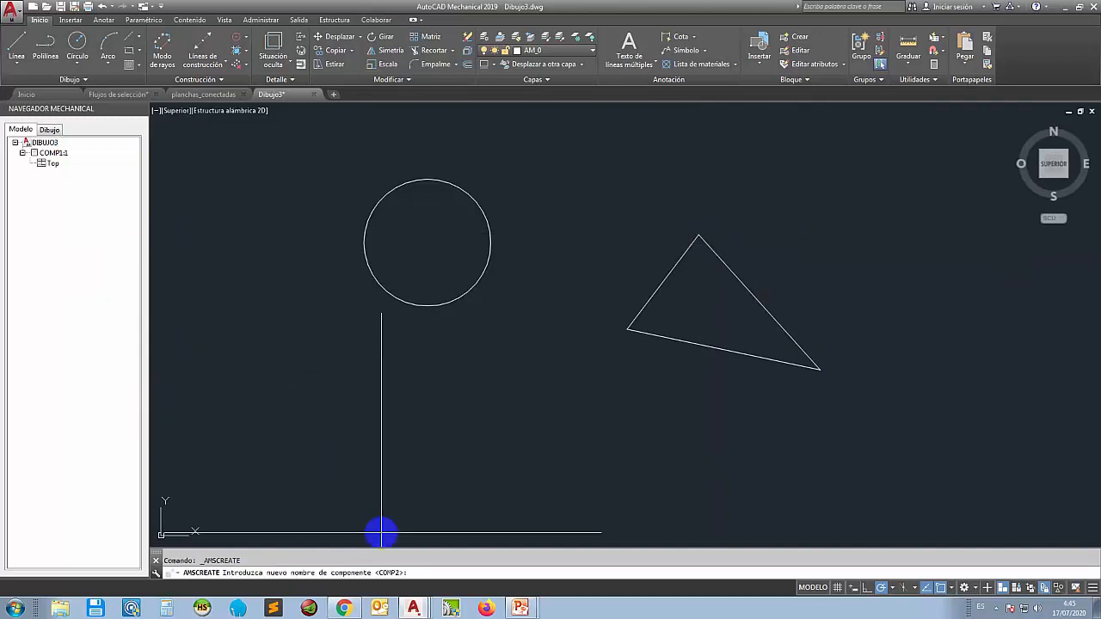
key(Return)
key(Return)
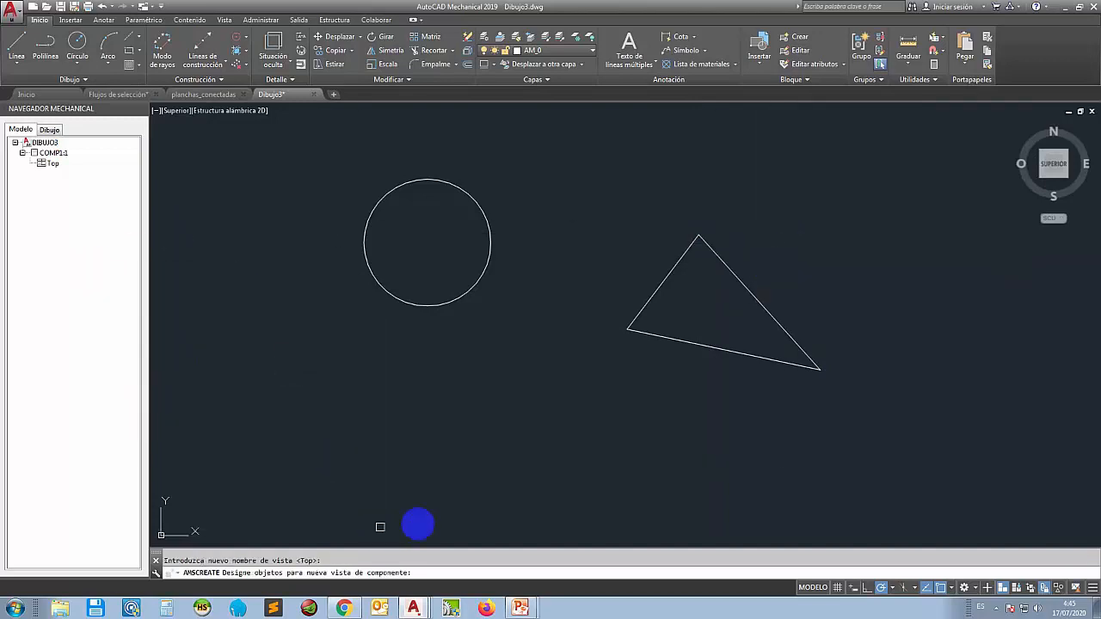
click(883, 432)
click(607, 219)
key(Return)
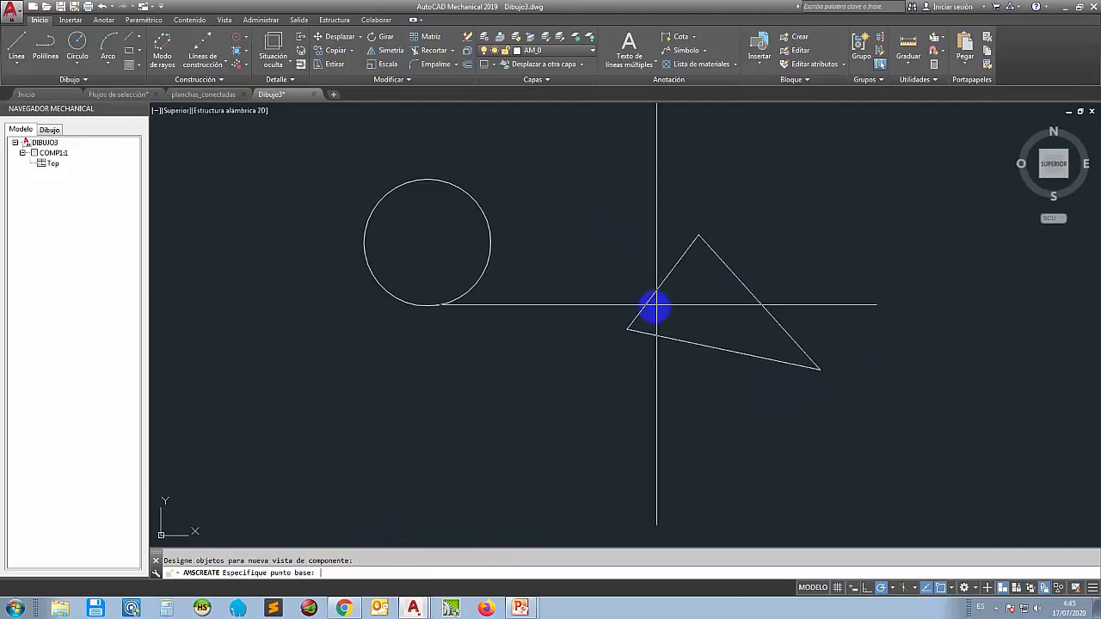
click(629, 328)
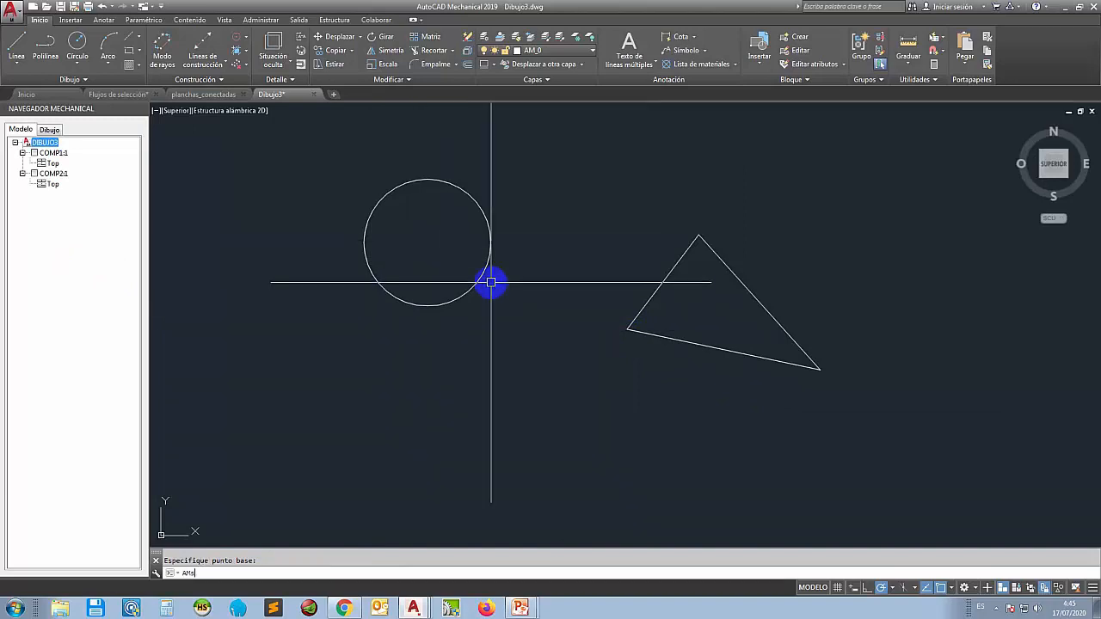
- Replace all instances of component definition COMP2 with COMP1 using AMSREPLACEDEF
text(EPLACE)
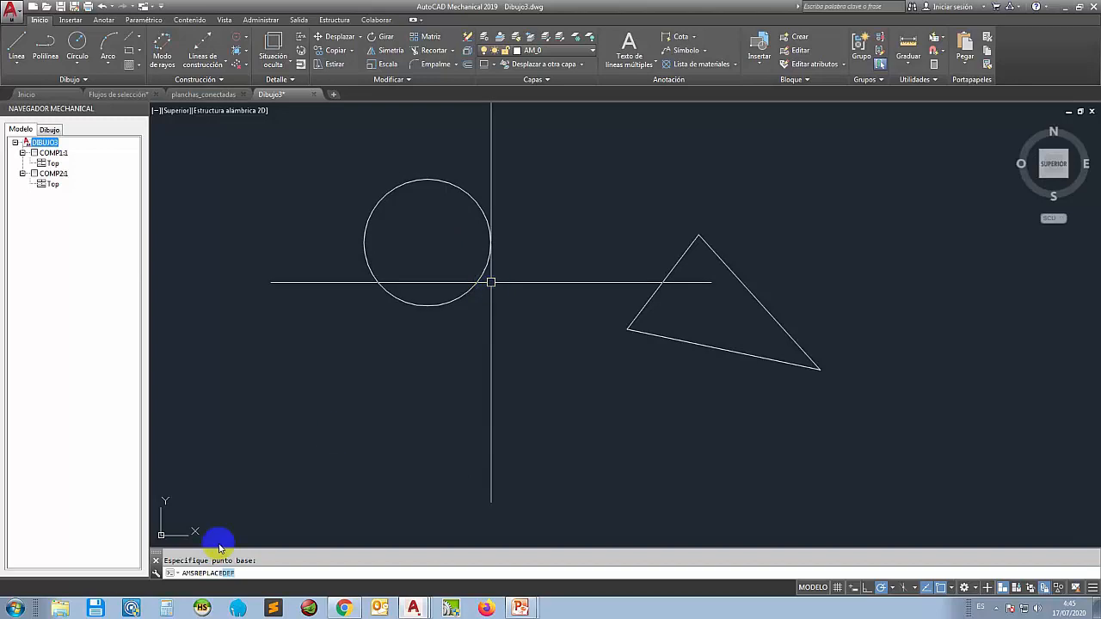
key(Return)
drag(772, 181, 927, 186)
click(995, 235)
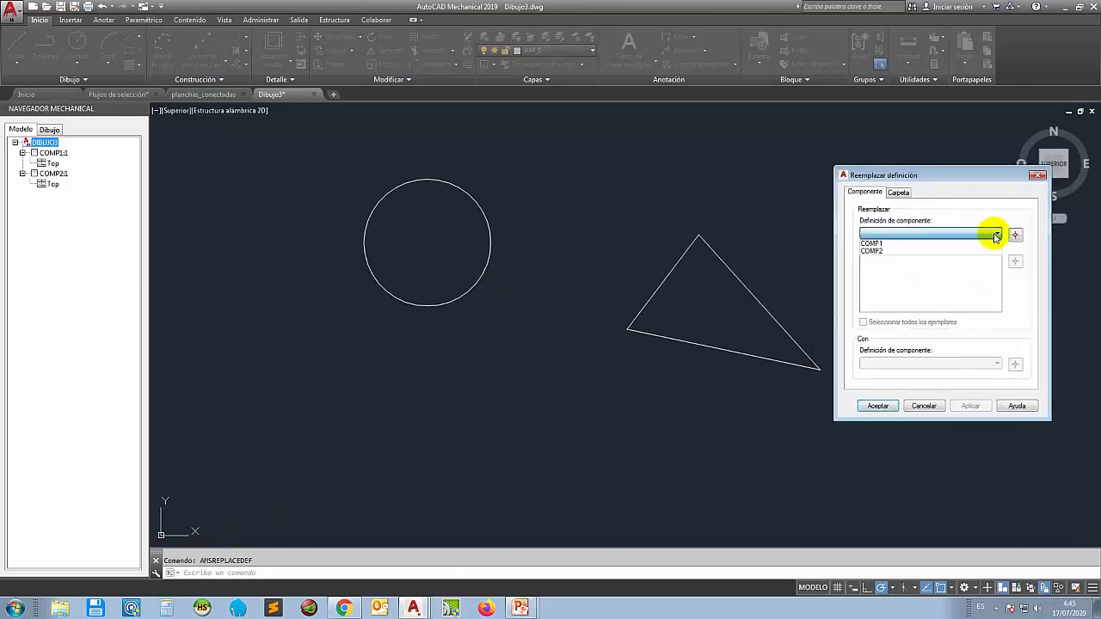
click(918, 252)
click(864, 323)
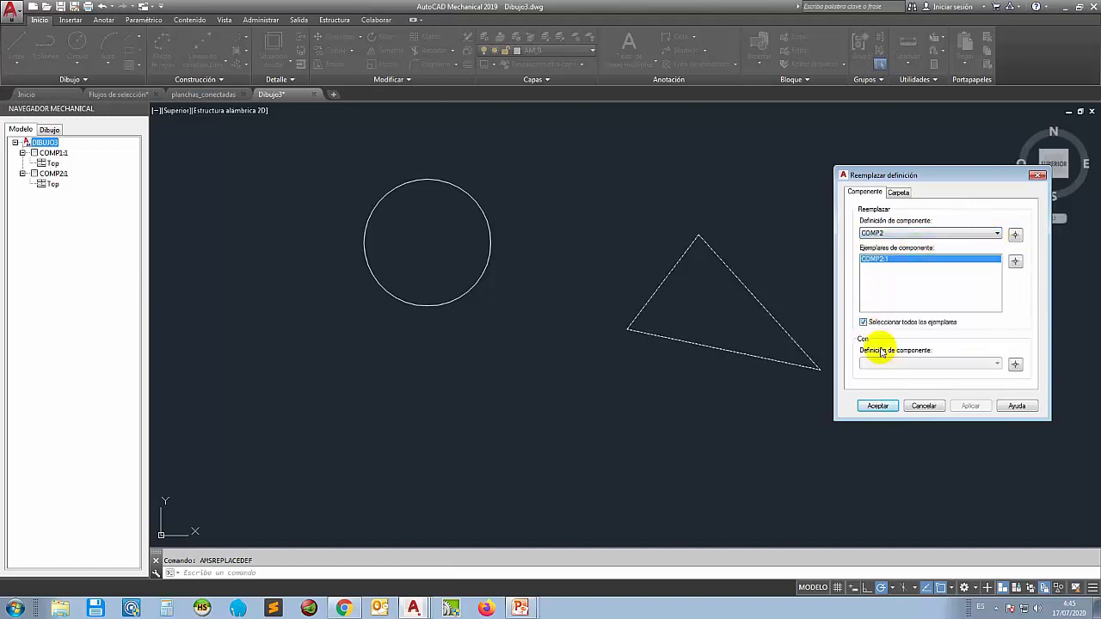
click(932, 374)
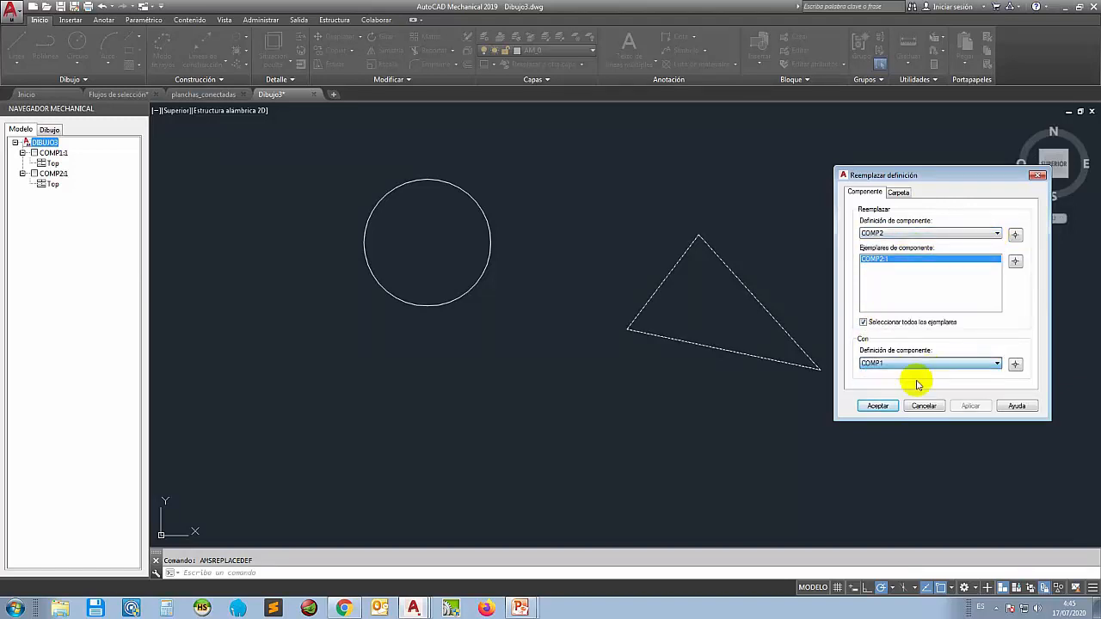
click(878, 405)
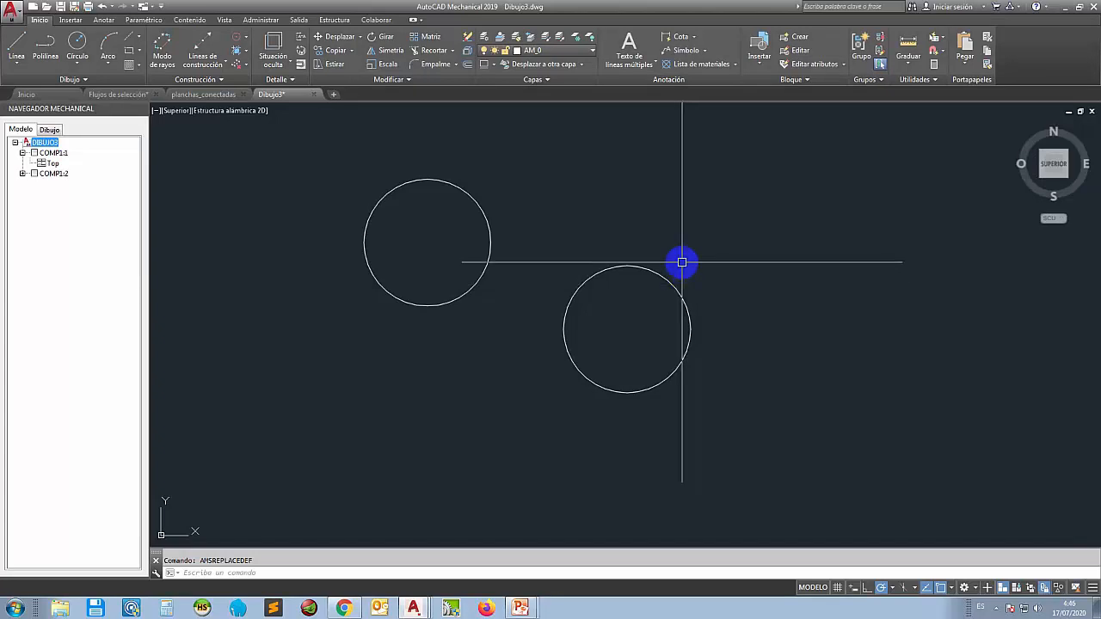
- Select both circle component views and delete them to empty the drawing
click(318, 168)
click(809, 453)
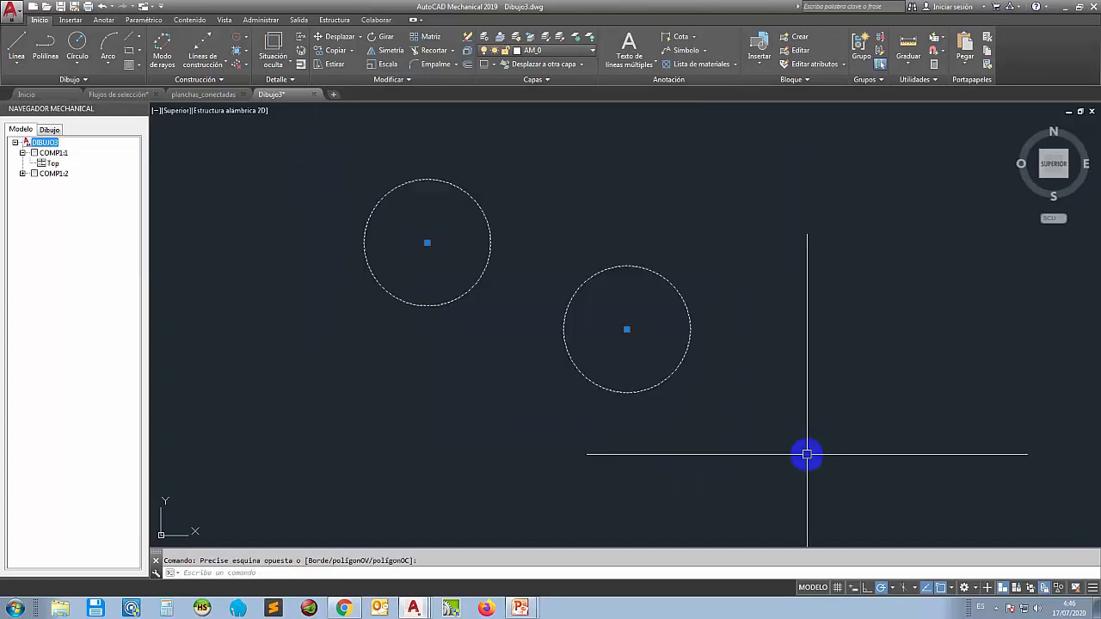
key(Delete)
click(793, 355)
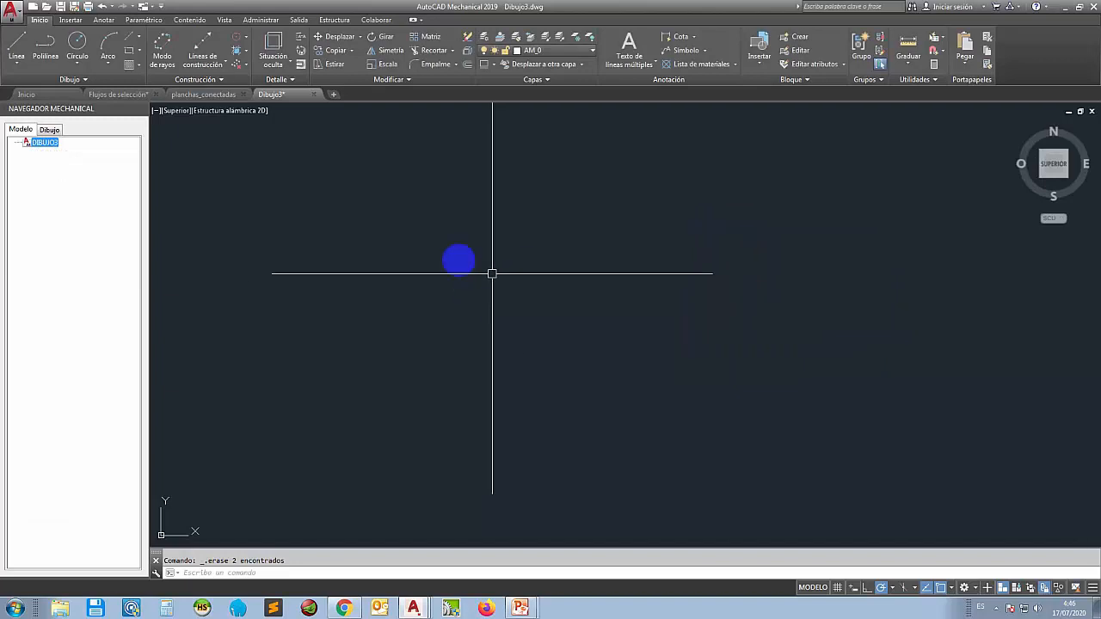
click(70, 20)
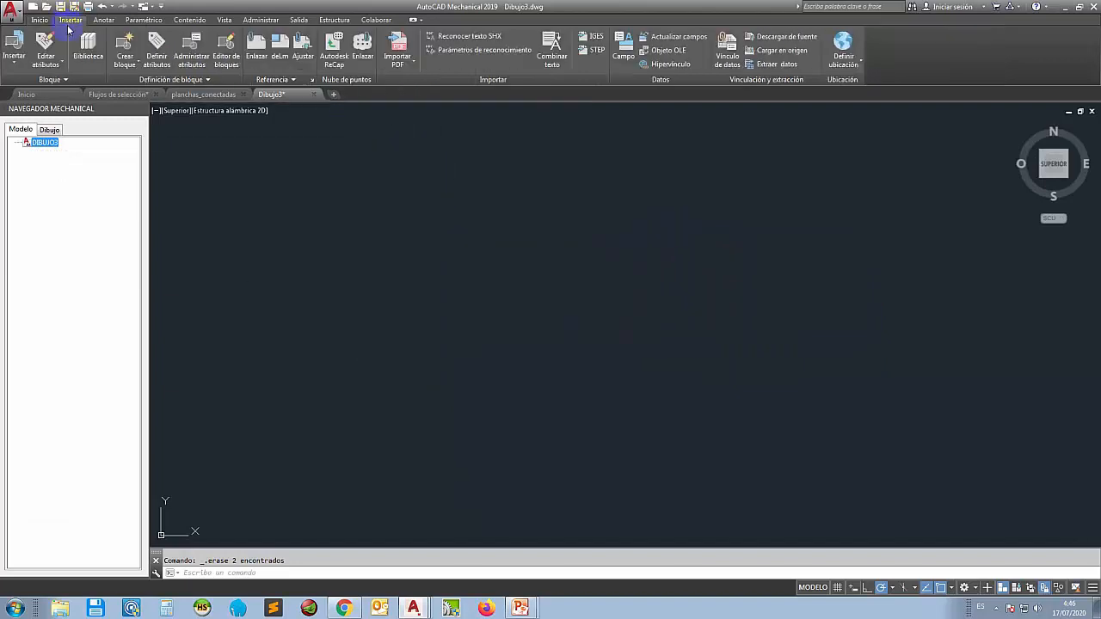
- Insert a horizontal front view of the slotted flat countersunk UNC screw, size 3/8 - 16 x 2, into the empty drawing
click(188, 20)
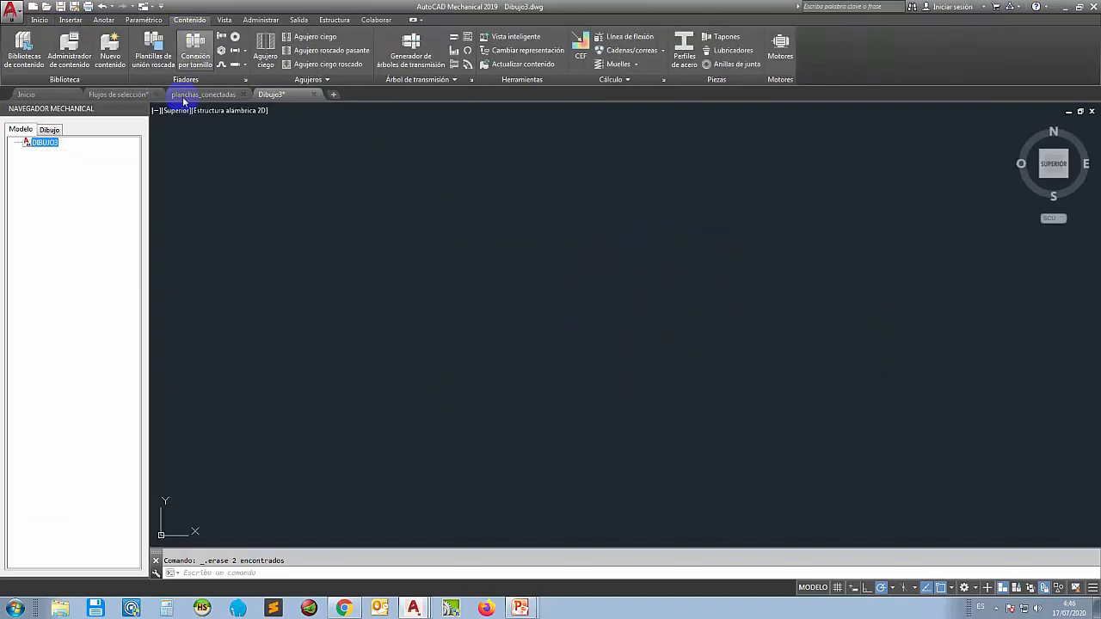
click(221, 41)
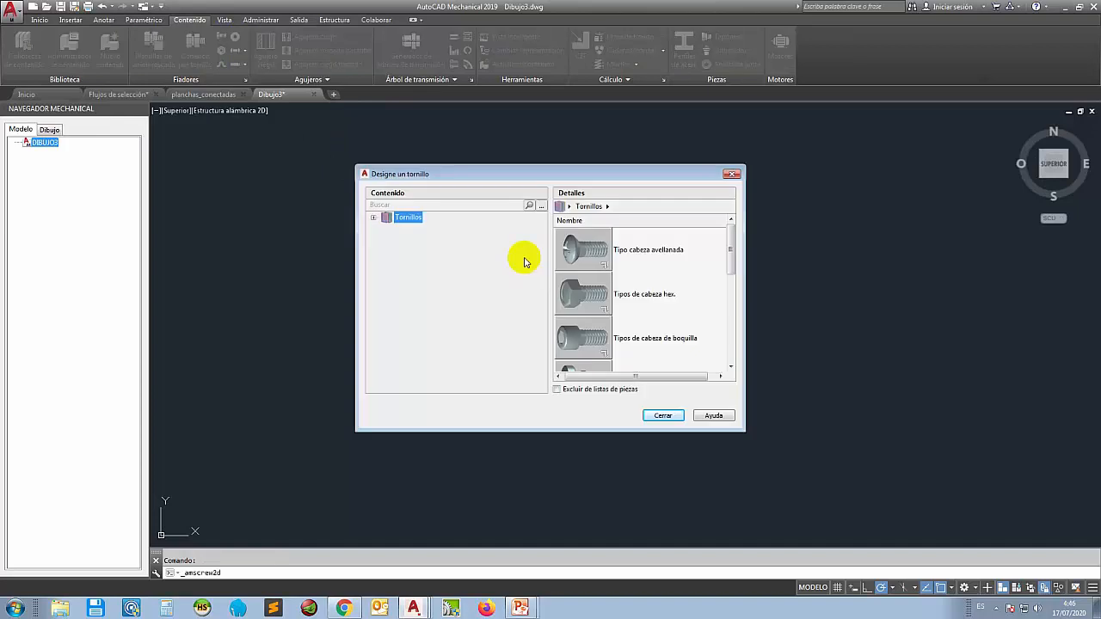
double_click(575, 261)
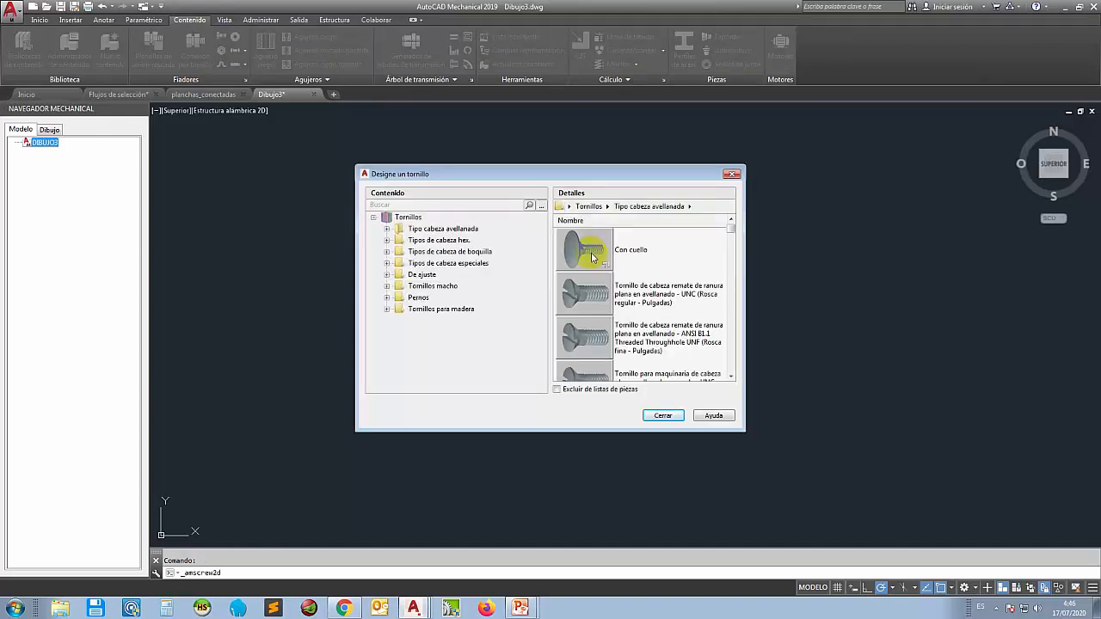
double_click(593, 289)
double_click(585, 258)
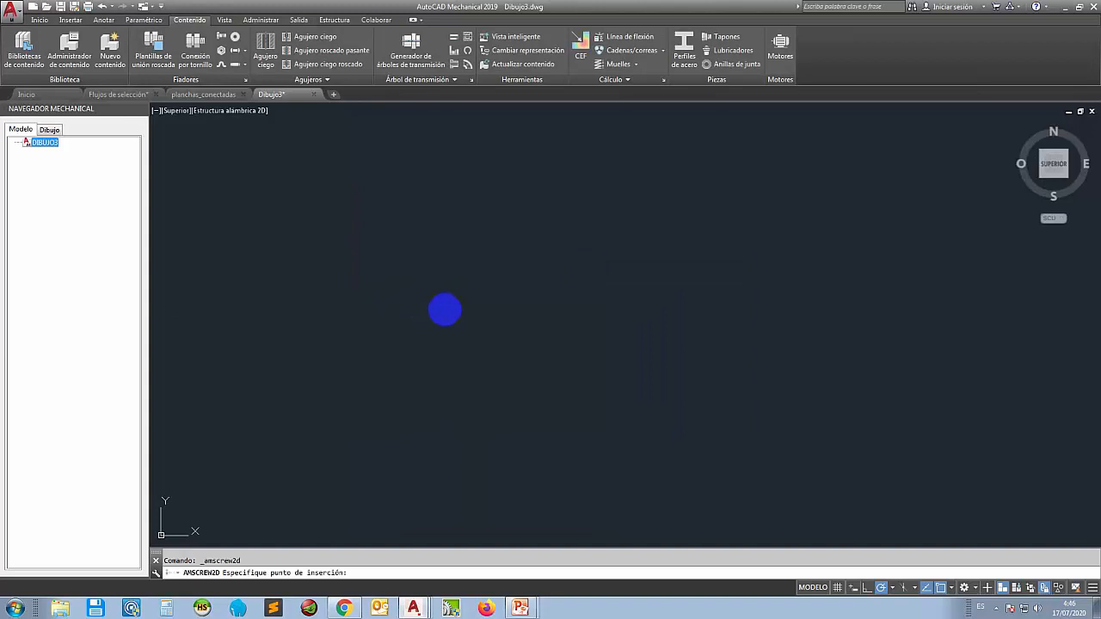
click(470, 310)
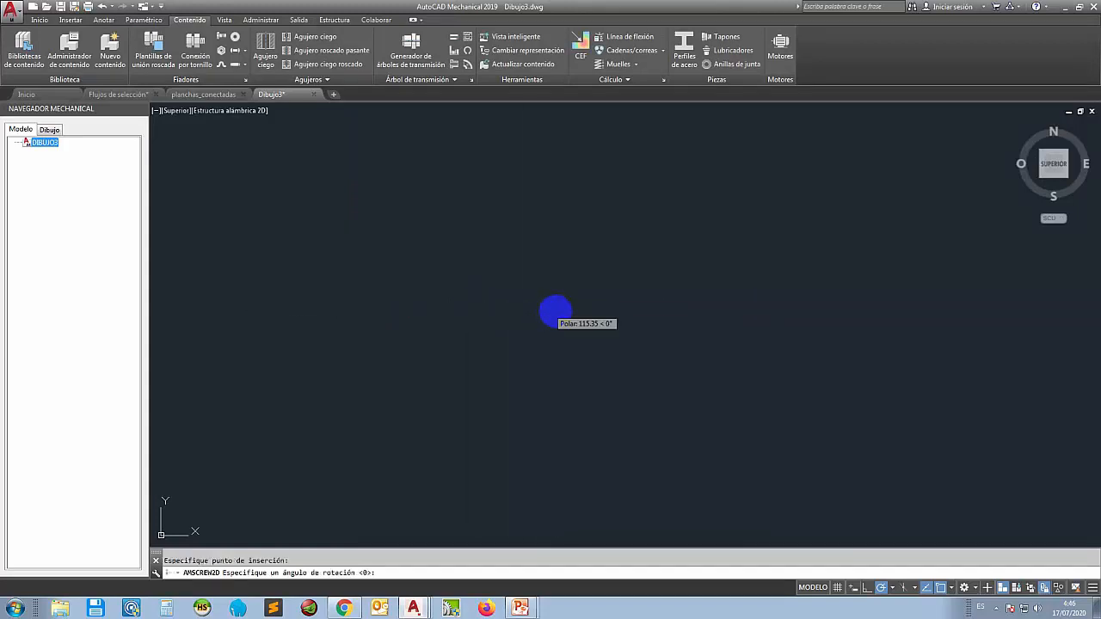
click(555, 317)
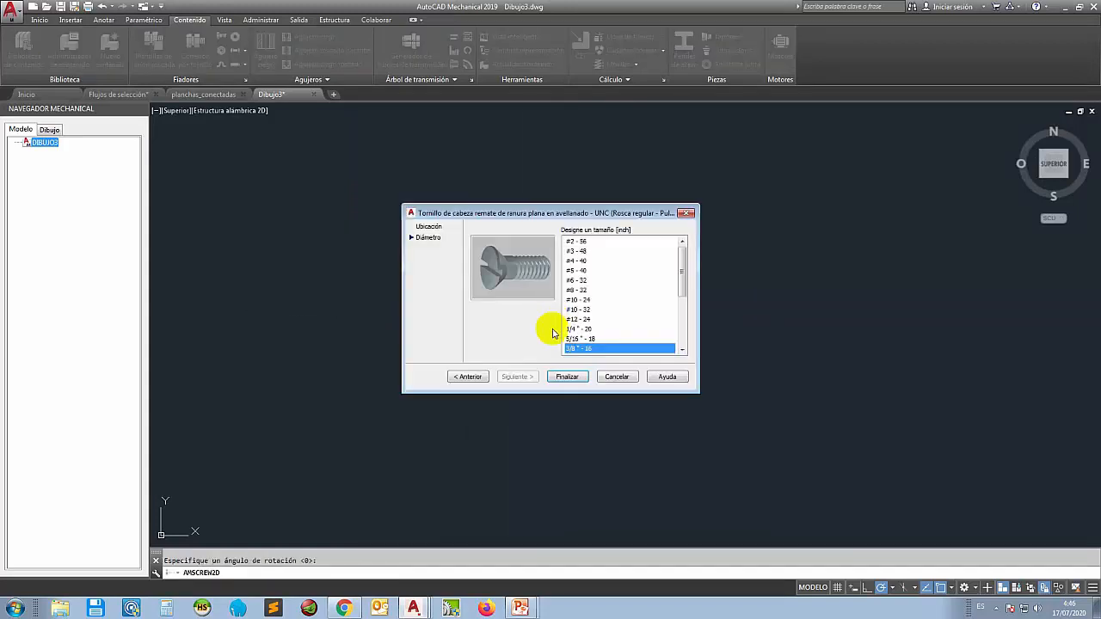
click(561, 376)
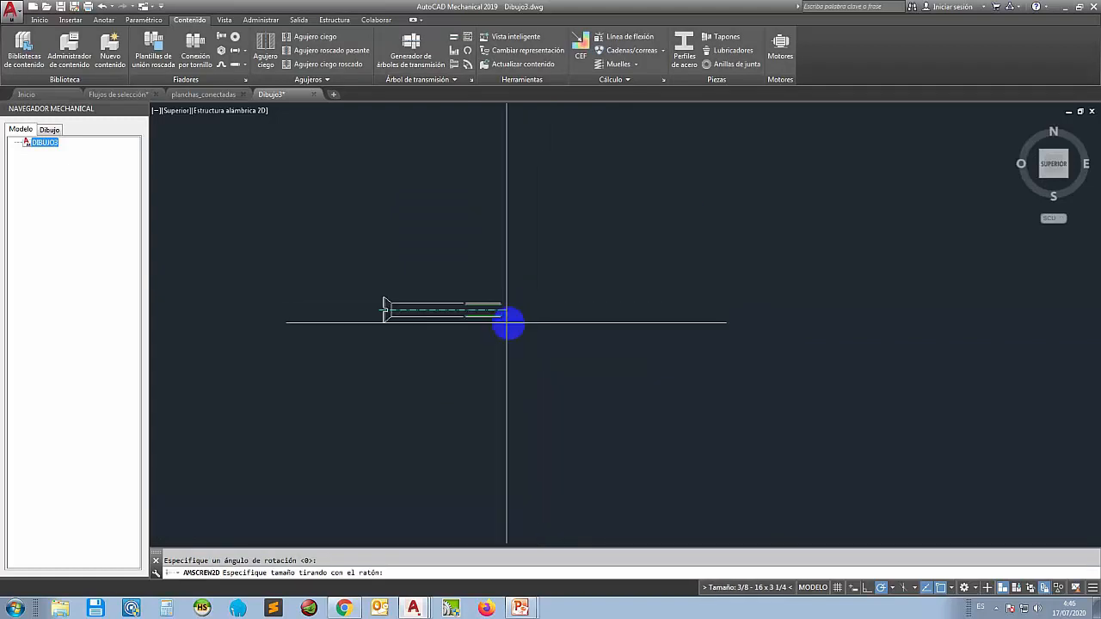
click(463, 315)
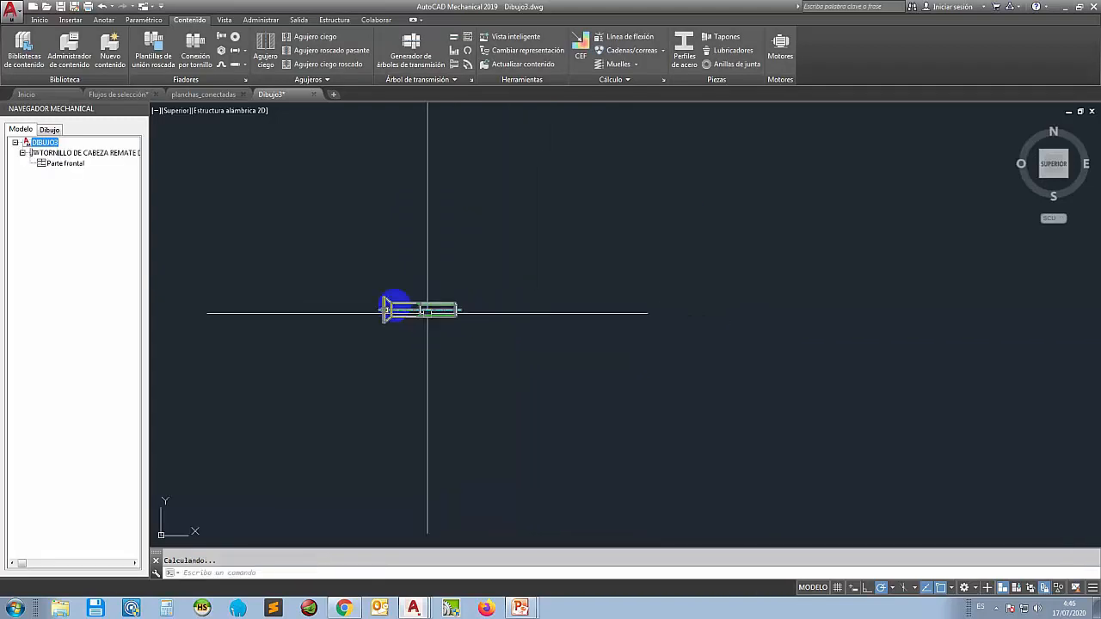
- Draw a large circle centred below and beyond the screw's tip so that it overlaps the threaded end
scroll(379, 304, up, 6)
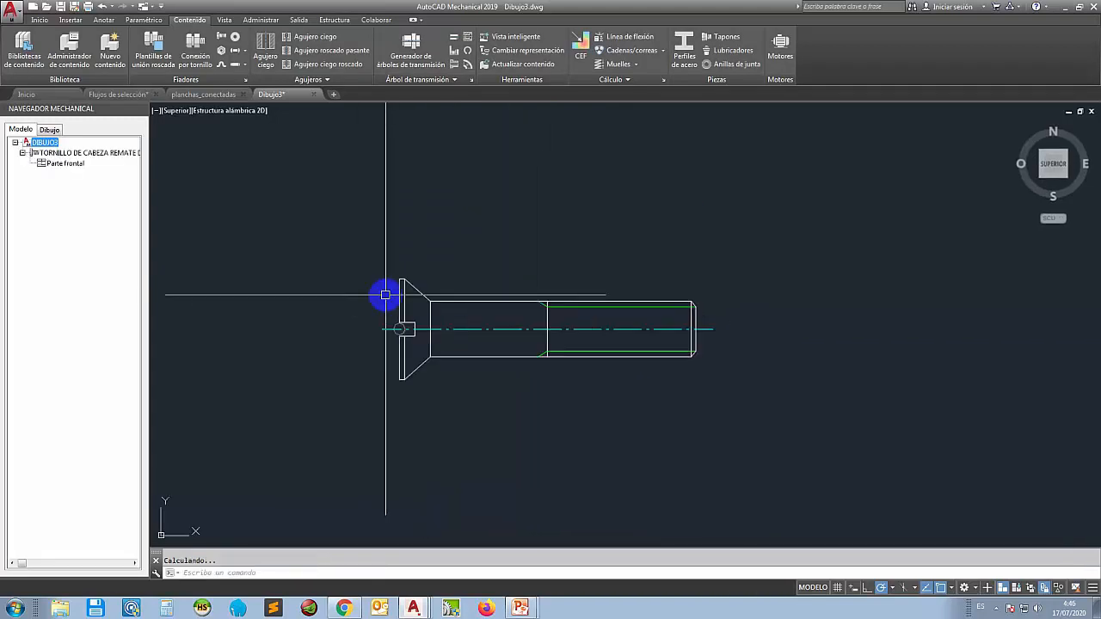
scroll(422, 266, down, 2)
scroll(404, 294, up, 2)
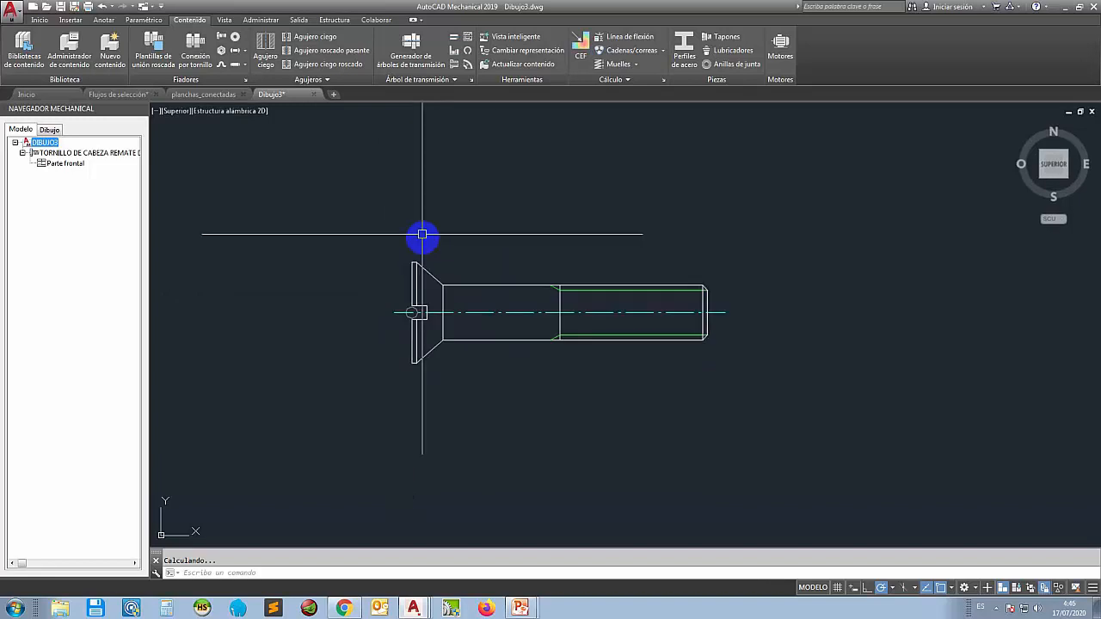
click(47, 23)
click(78, 47)
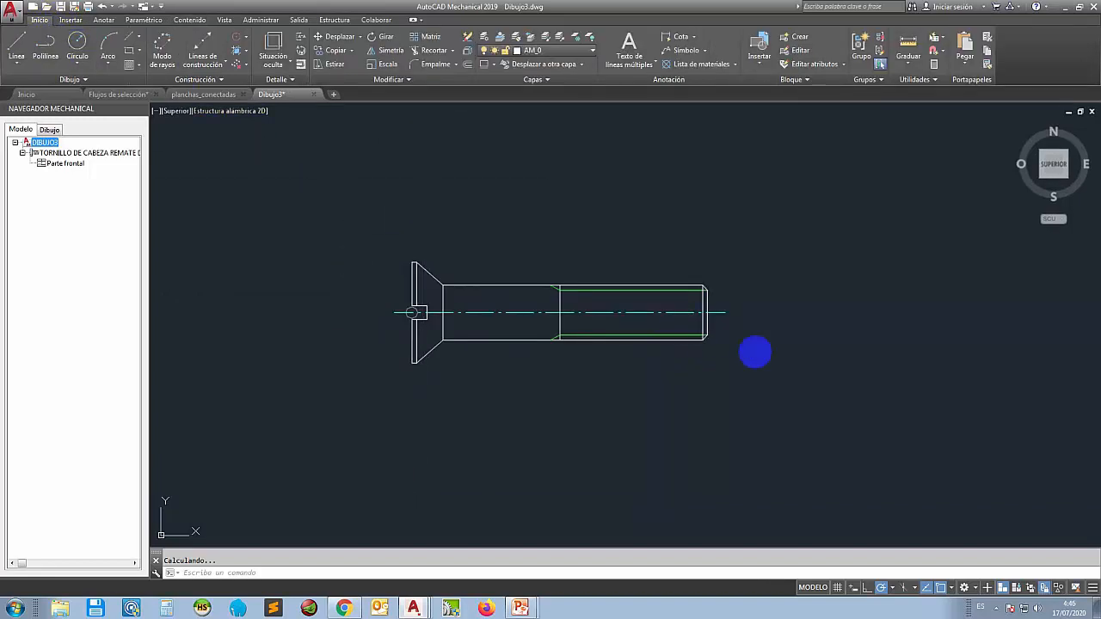
click(792, 410)
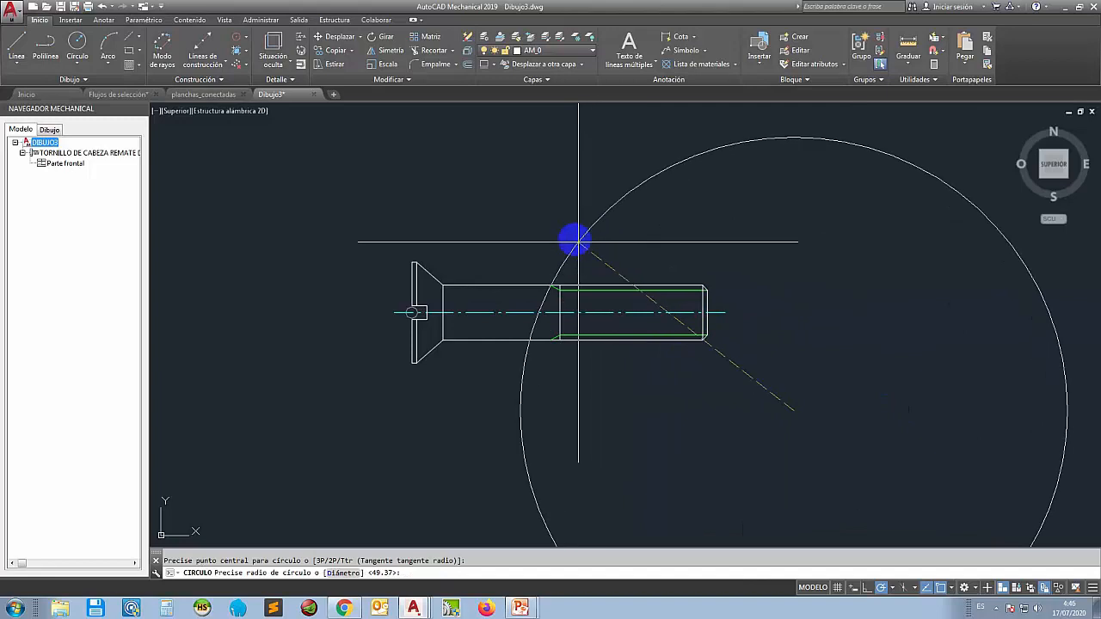
click(580, 250)
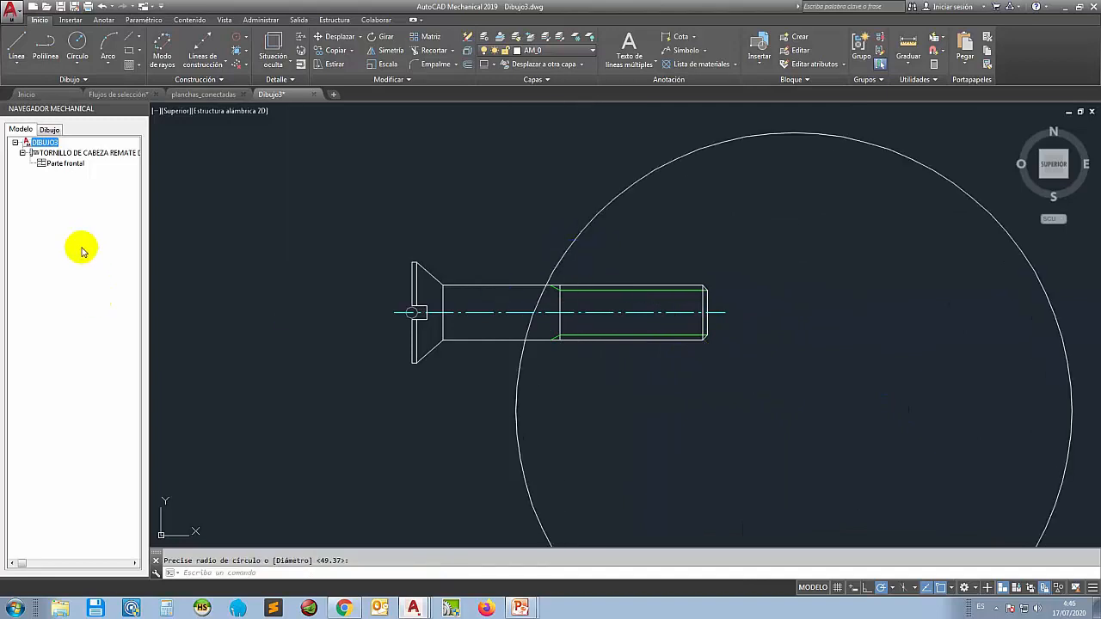
- Create component COMP1 with view Top from the large circle
right_click(80, 248)
mouse_move(172, 272)
click(257, 273)
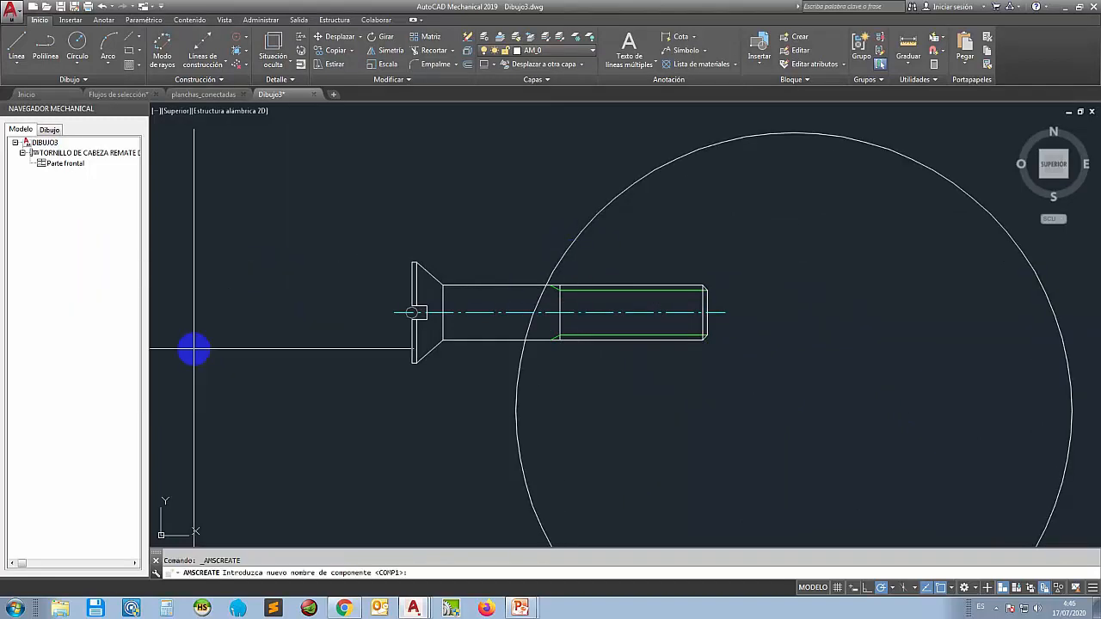
key(Return)
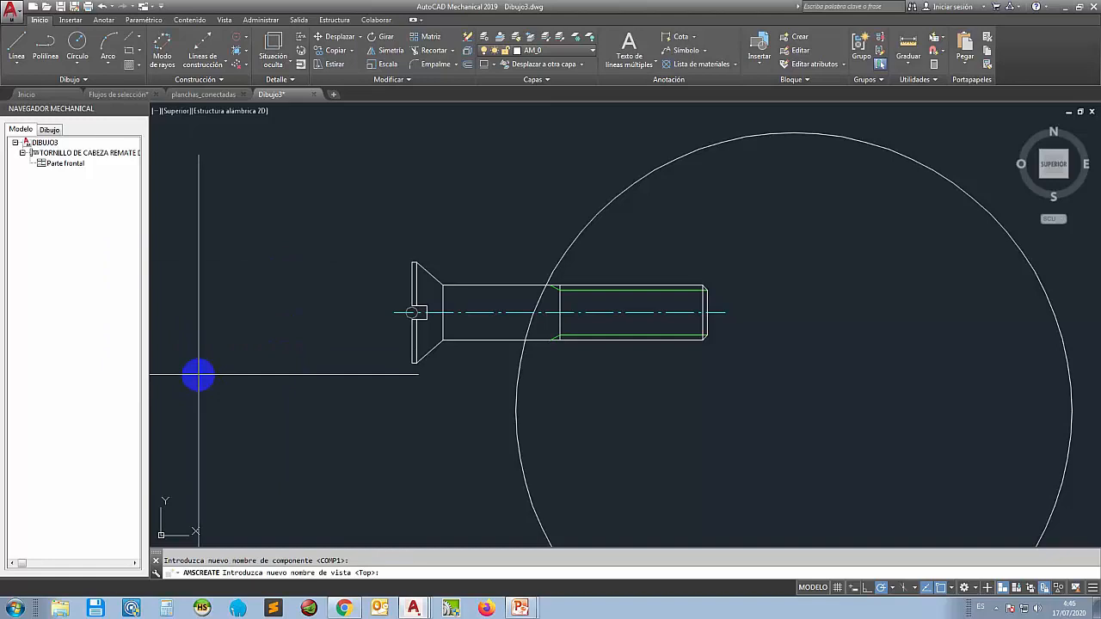
key(Return)
click(515, 425)
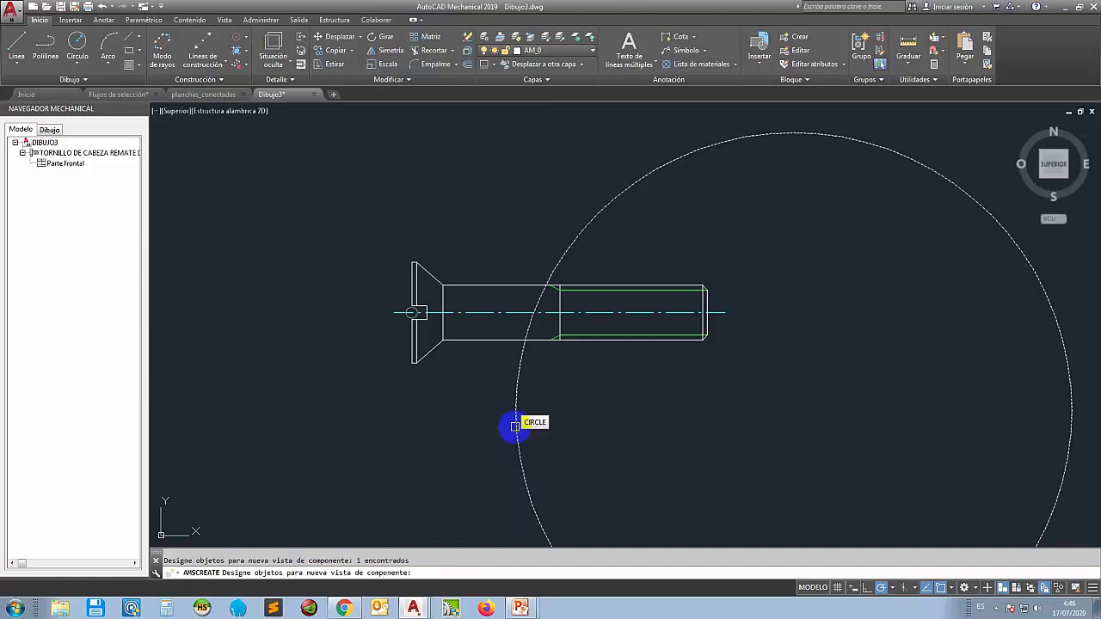
key(Return)
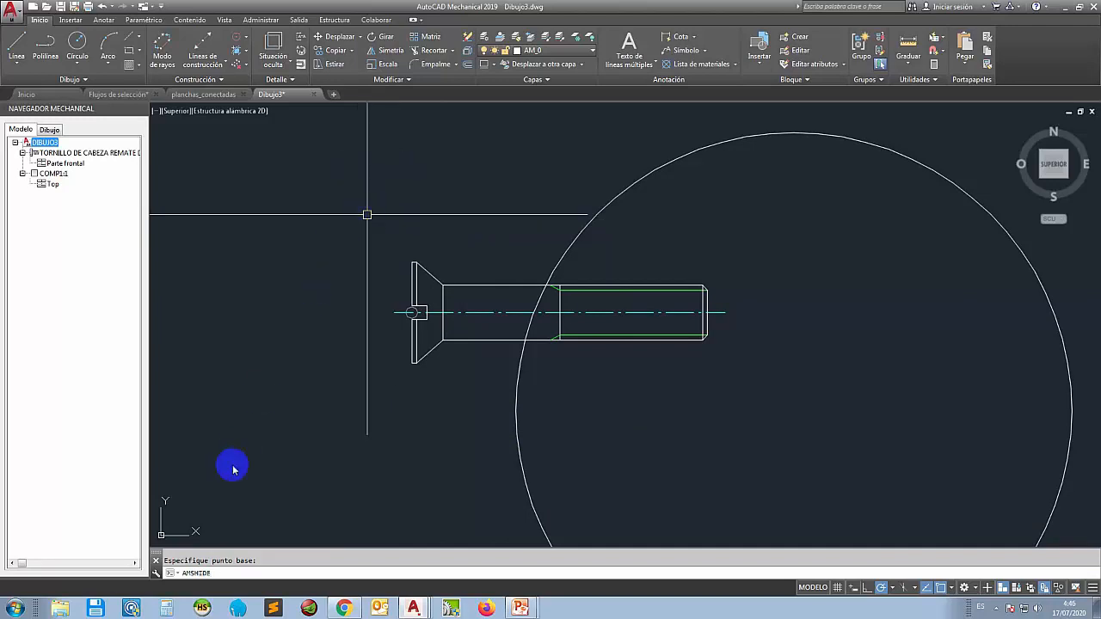
- Define a hide situation with AMSHIDE, using the COMP1 circle as foreground over the screw
key(Return)
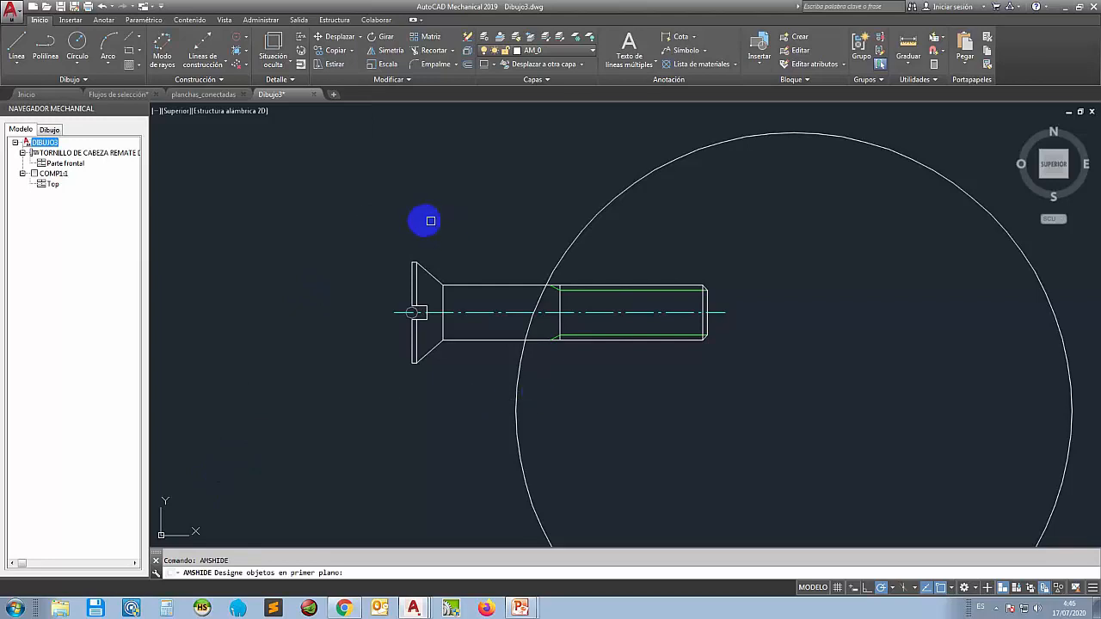
scroll(425, 219, down, 4)
scroll(438, 224, up, 2)
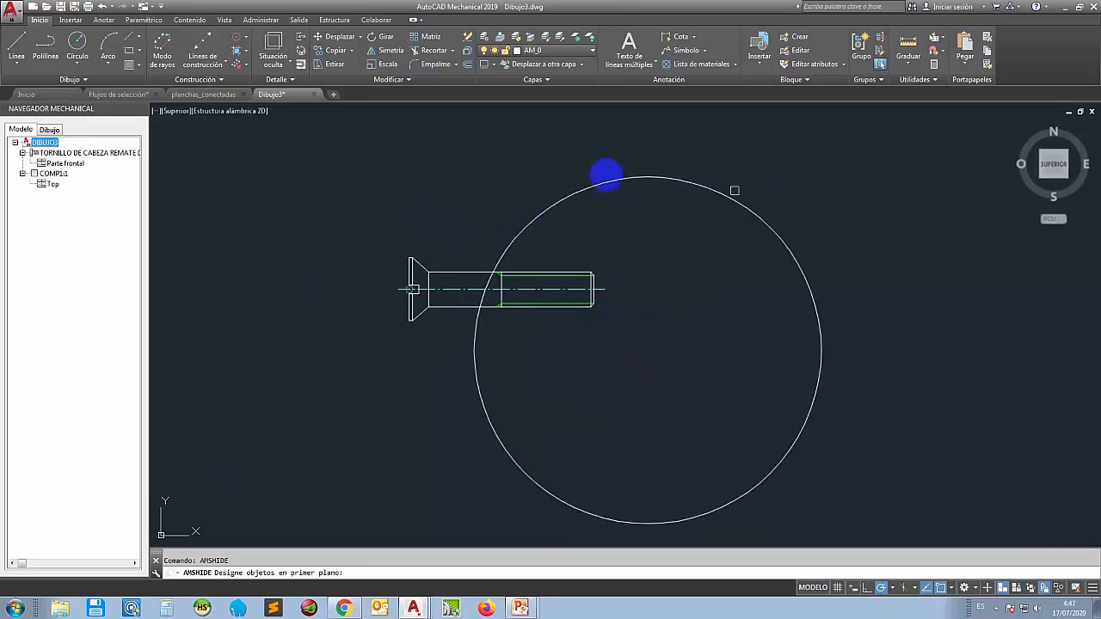
click(609, 263)
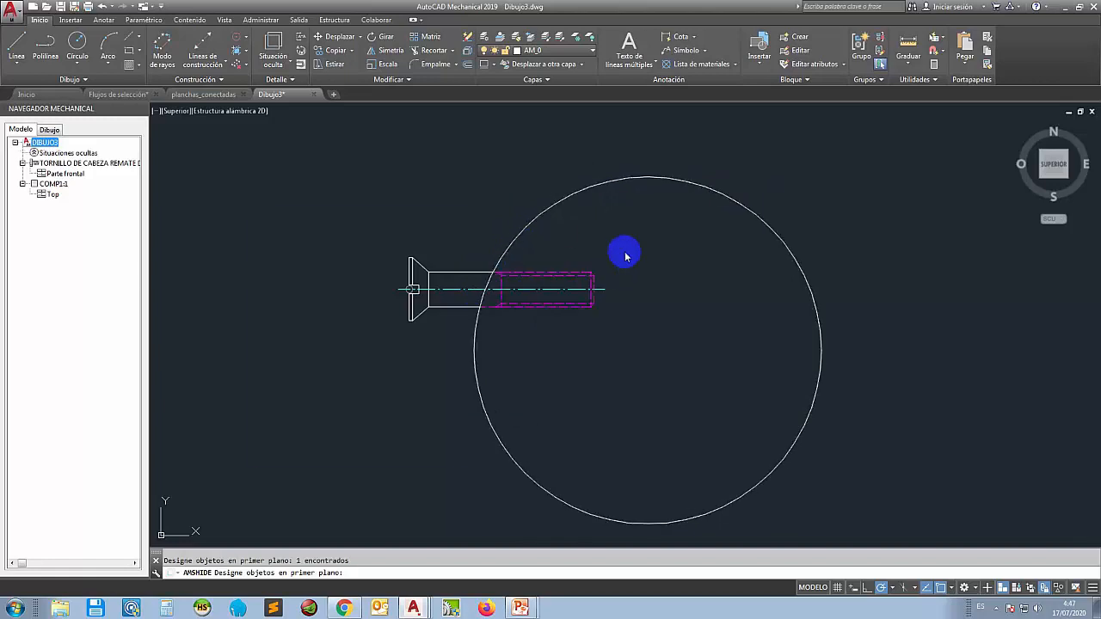
drag(344, 223, 271, 224)
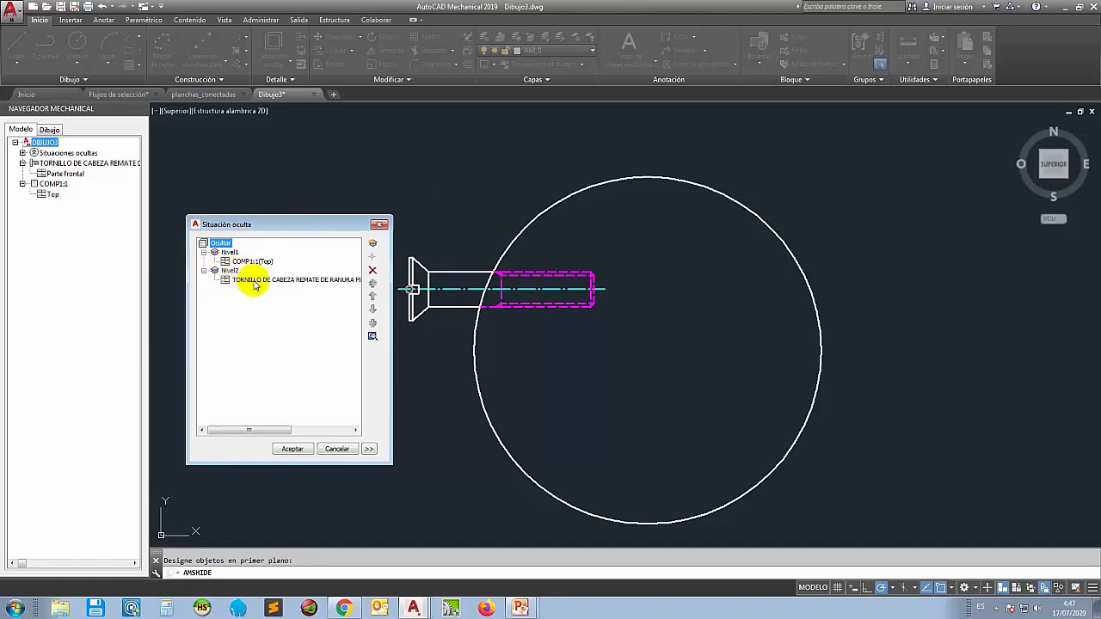
click(292, 449)
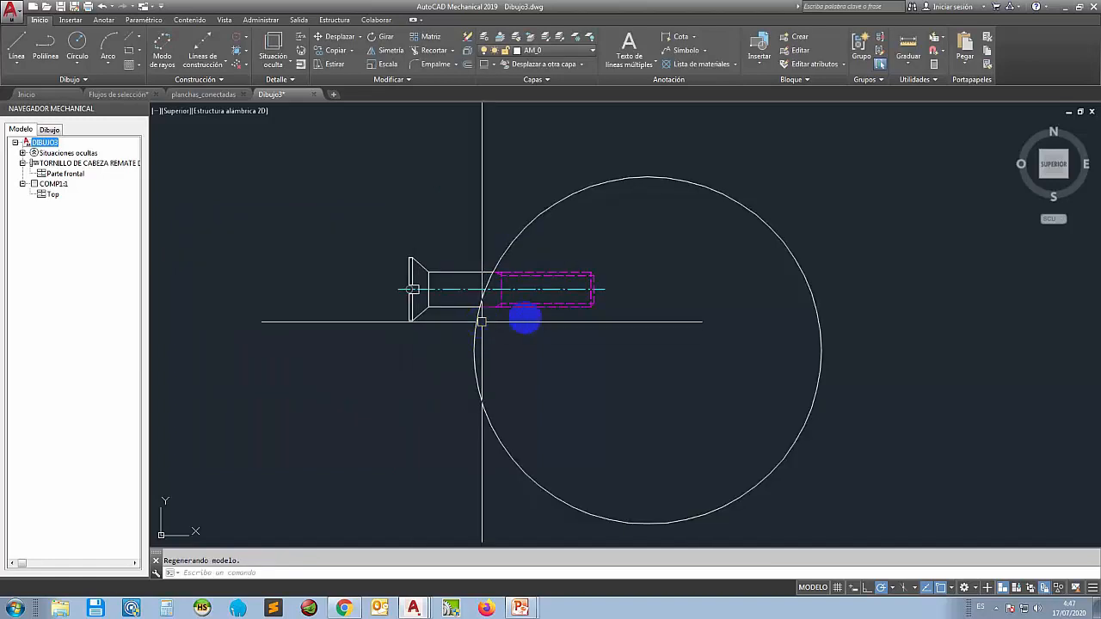
- Move the COMP1 circle slightly up and toward the screw head so it covers more of the shank
click(540, 212)
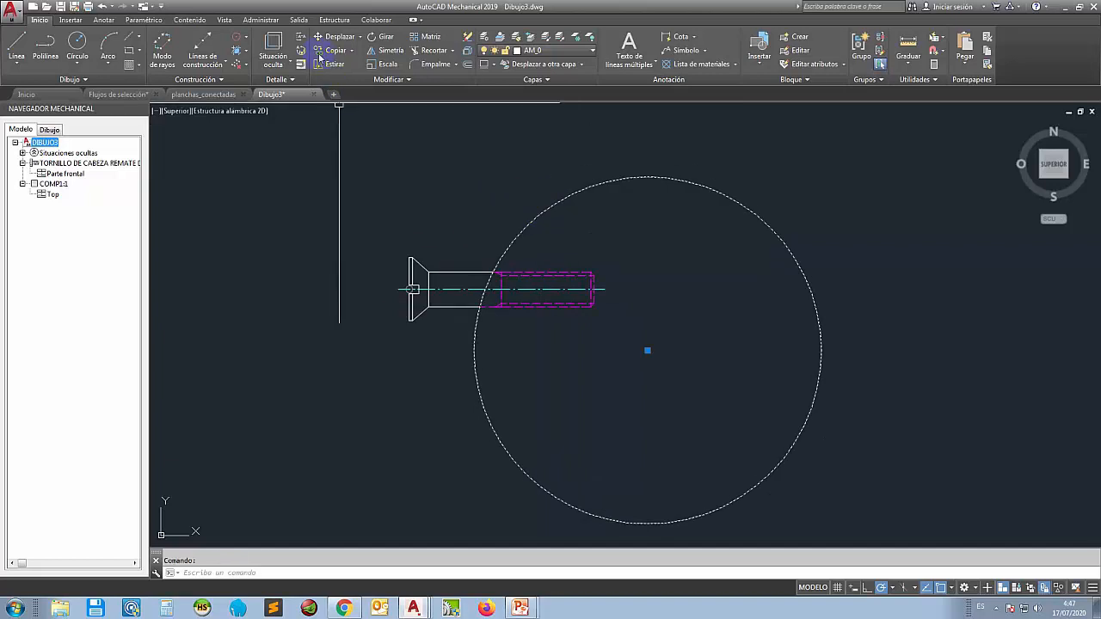
click(695, 349)
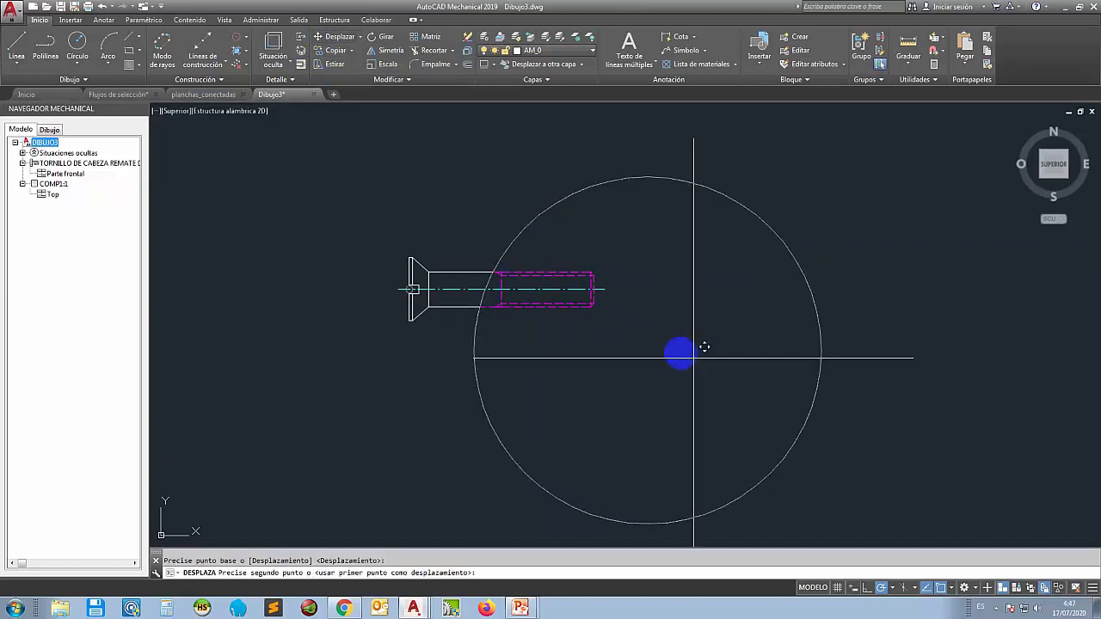
click(672, 338)
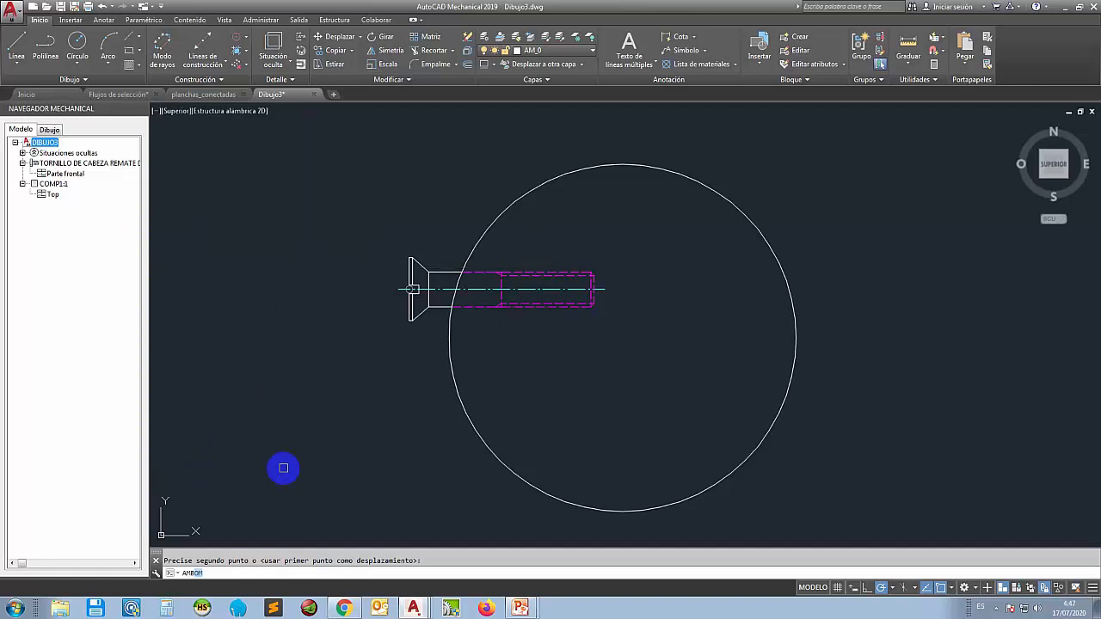
- Create the MAIN bill of materials with AMBOM and accept its entries for the screw and COMP1
key(Return)
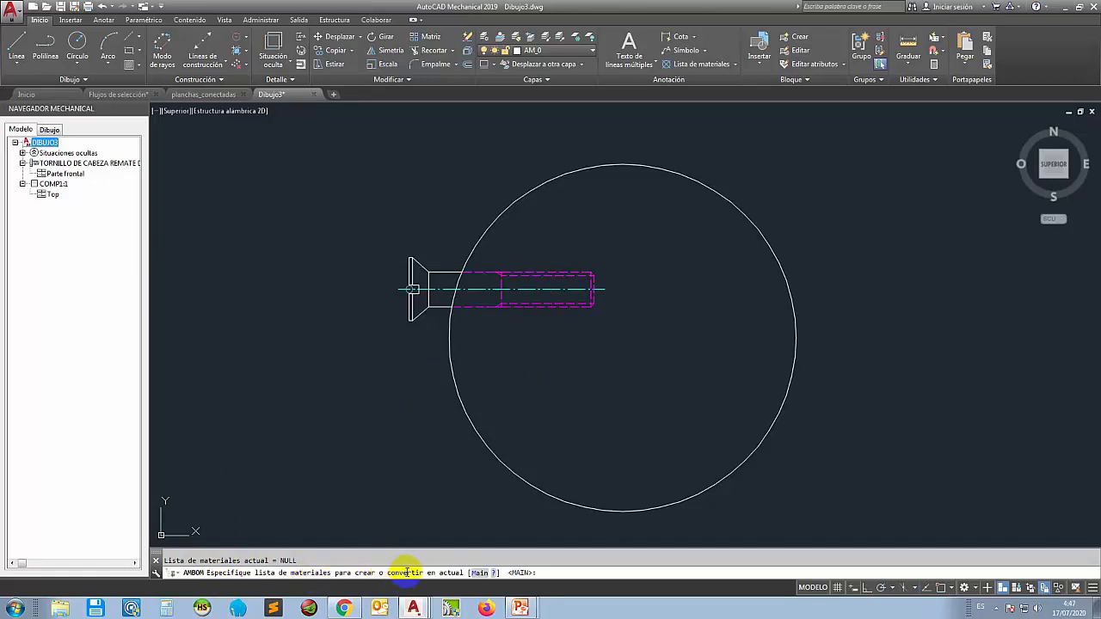
click(480, 574)
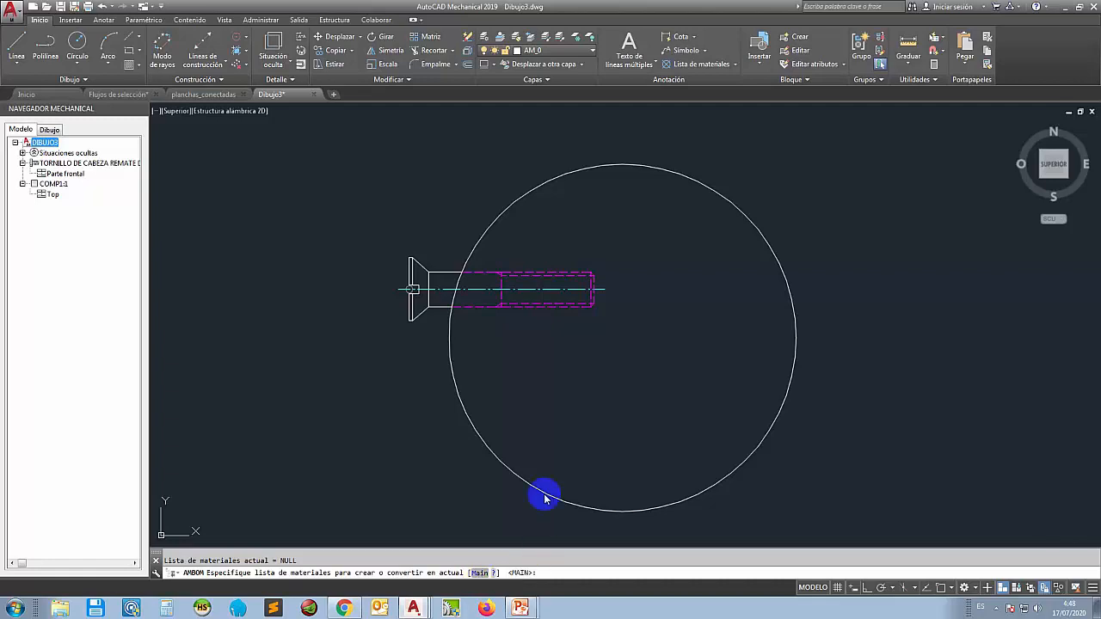
mouse_move(426, 136)
mouse_down()
mouse_move(450, 123)
mouse_move(424, 120)
mouse_up()
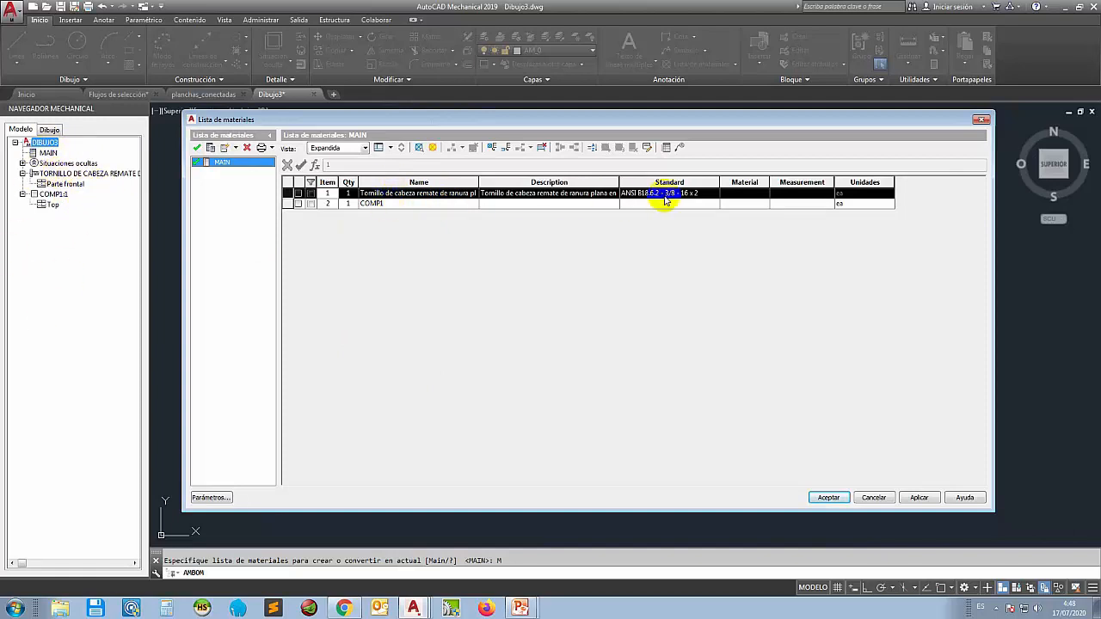
click(827, 498)
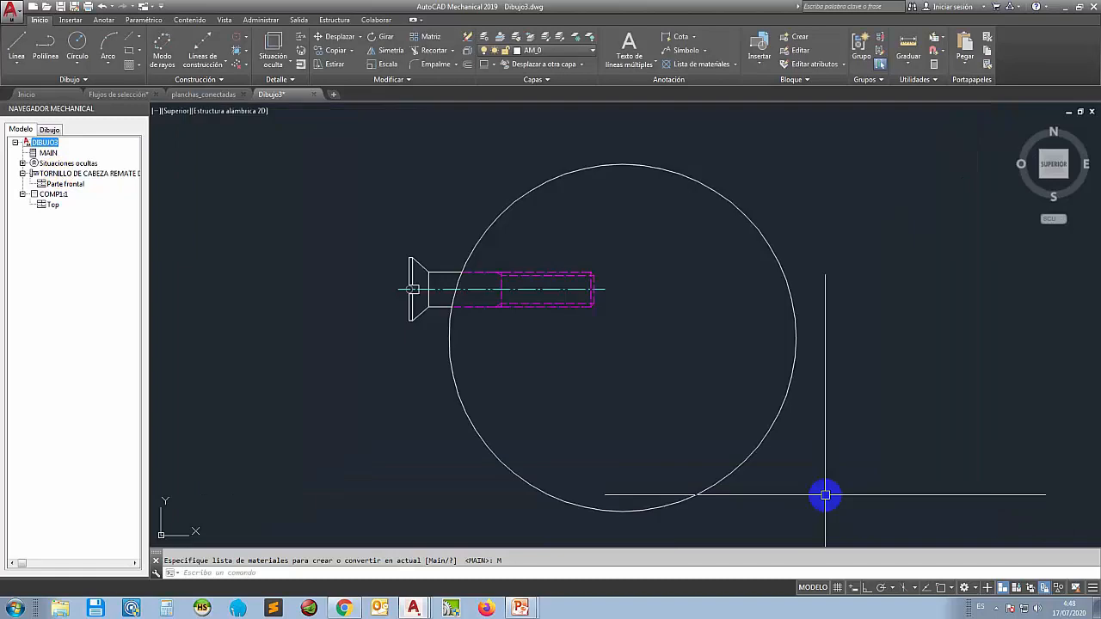
scroll(556, 241, up, 2)
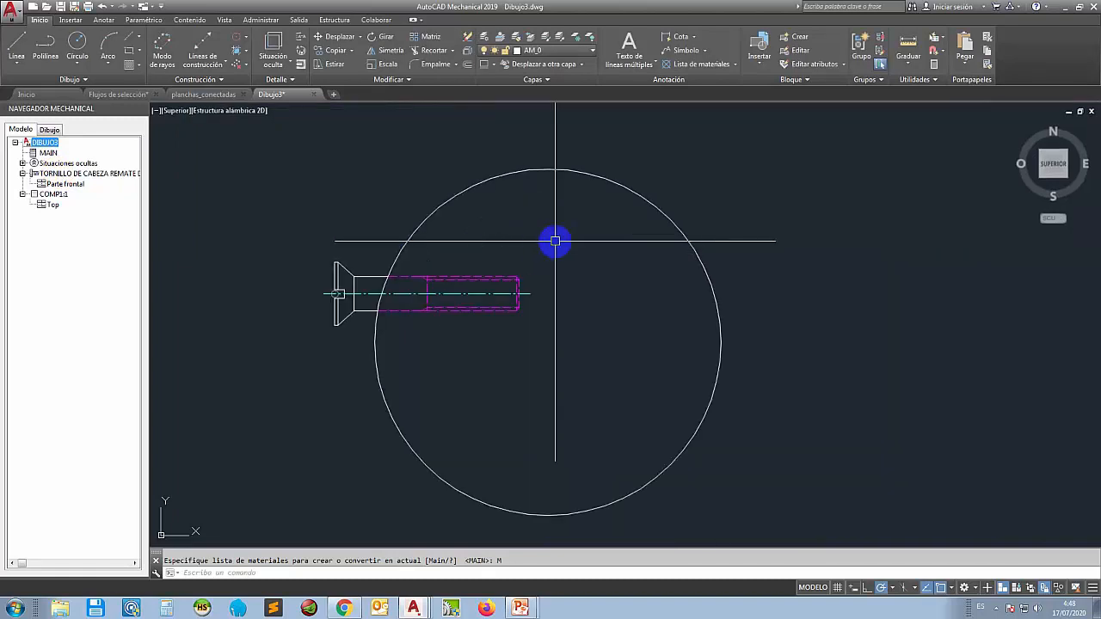
scroll(541, 241, down, 2)
scroll(541, 240, up, 2)
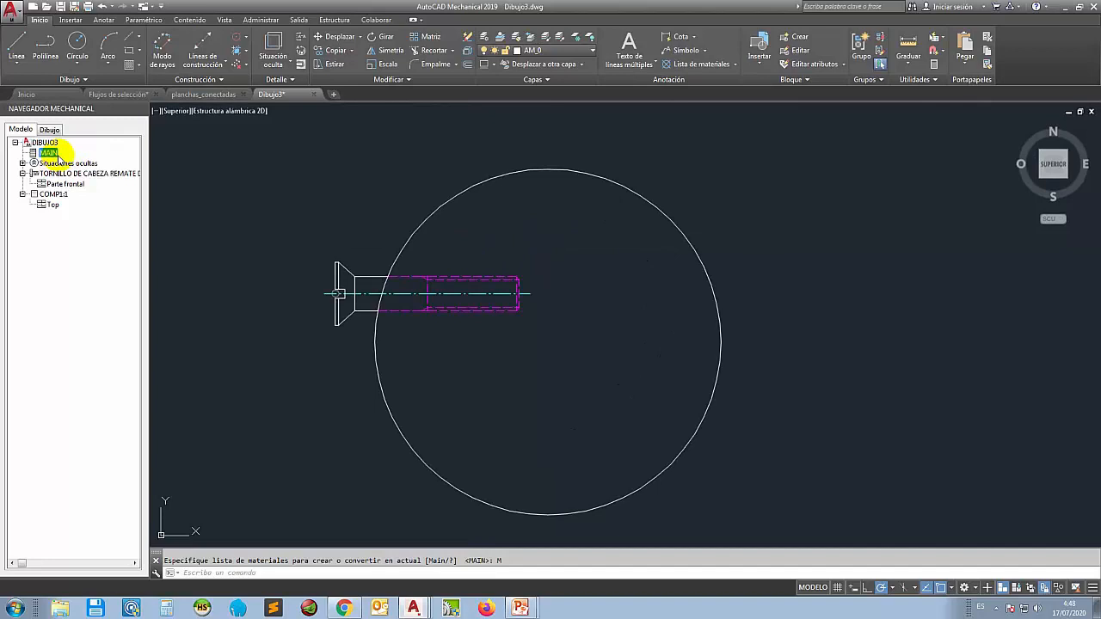
scroll(310, 181, down, 3)
scroll(320, 101, up, 3)
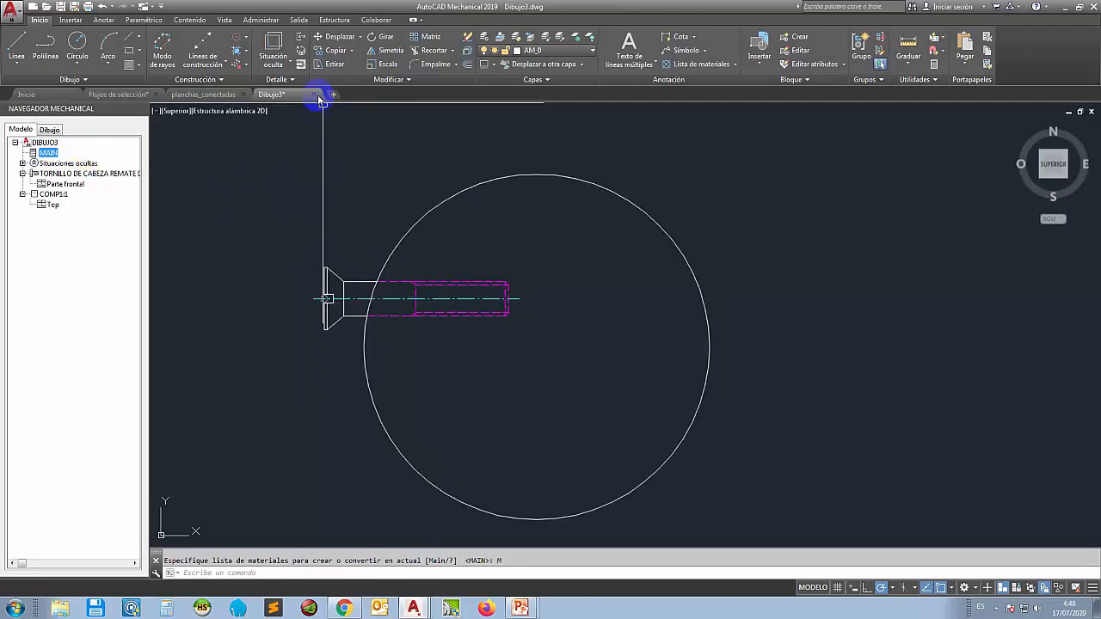
- Insert a parts list for the MAIN bill of materials beside the circle, keeping the default DIN parts list settings
click(103, 20)
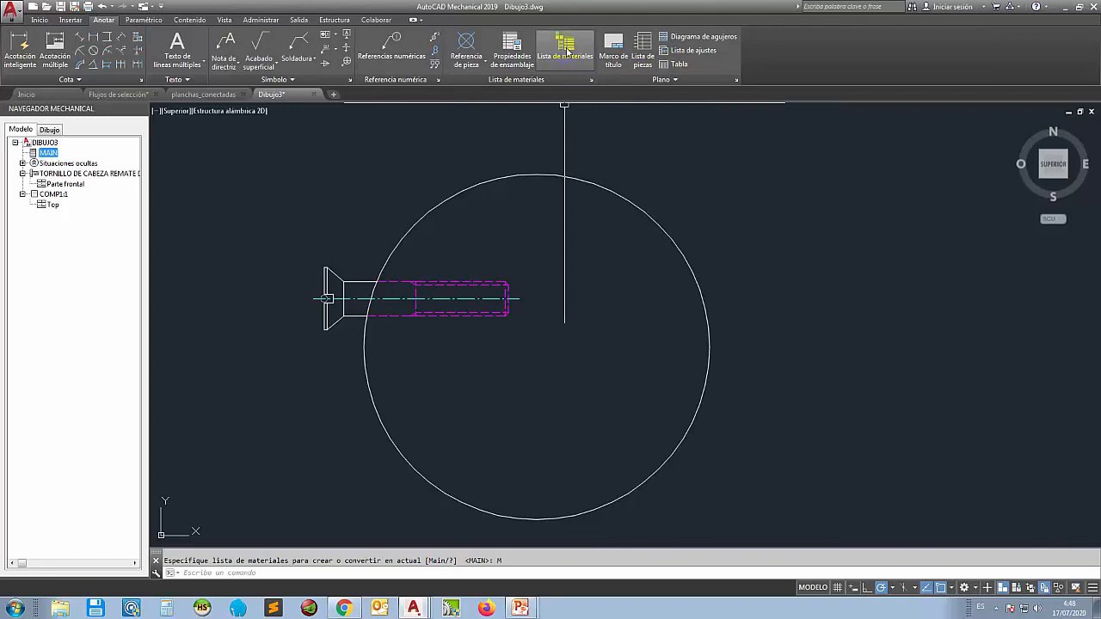
click(642, 53)
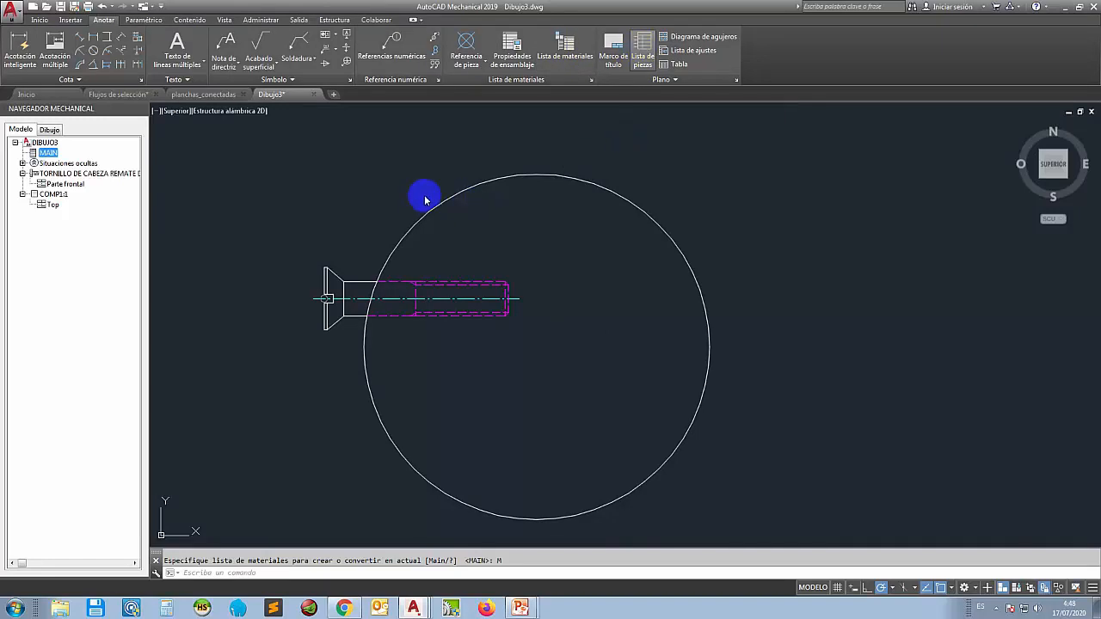
scroll(422, 205, down, 2)
scroll(502, 193, up, 1)
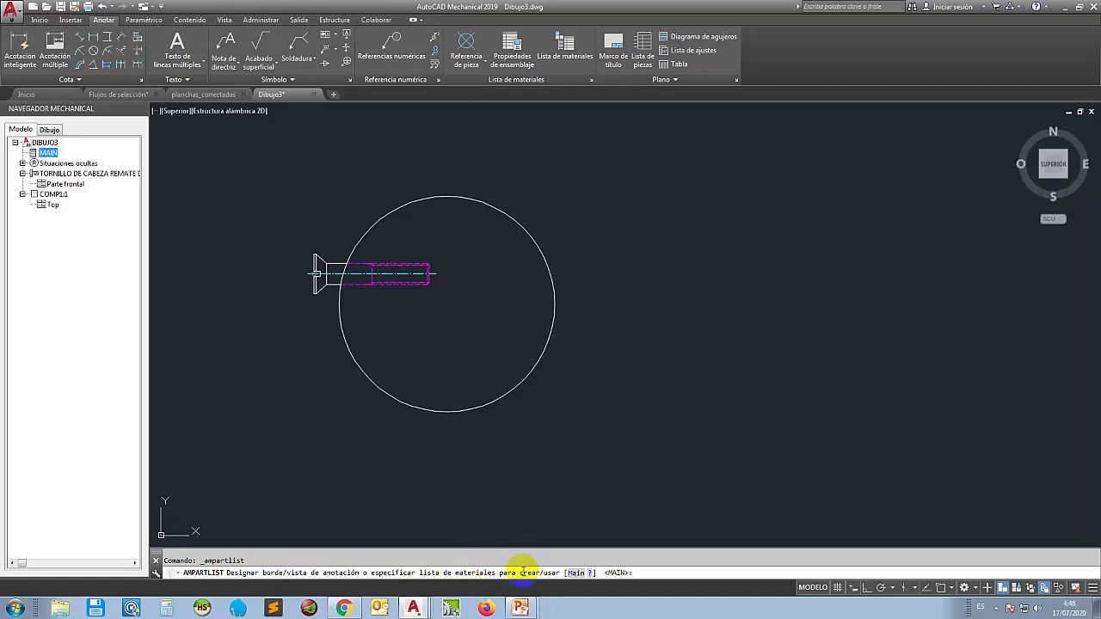
click(574, 575)
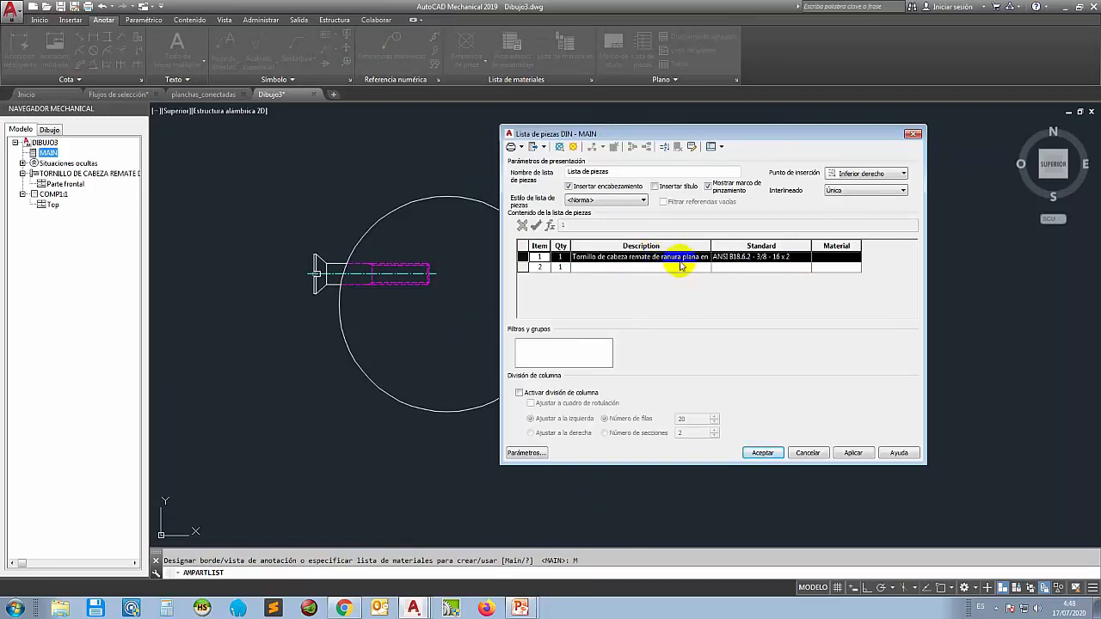
click(523, 256)
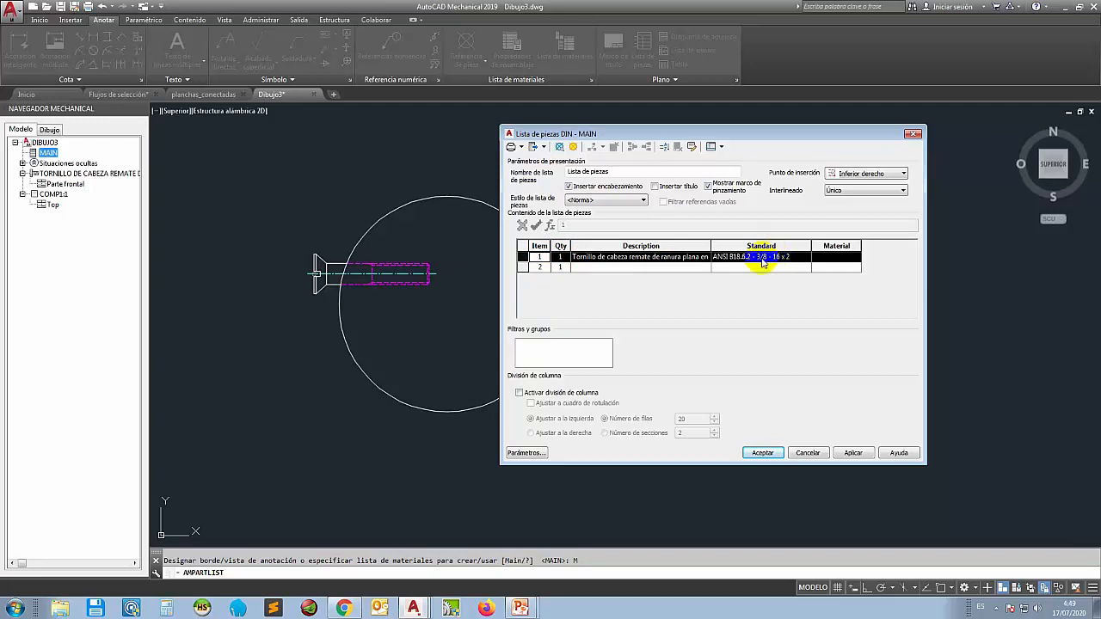
click(760, 454)
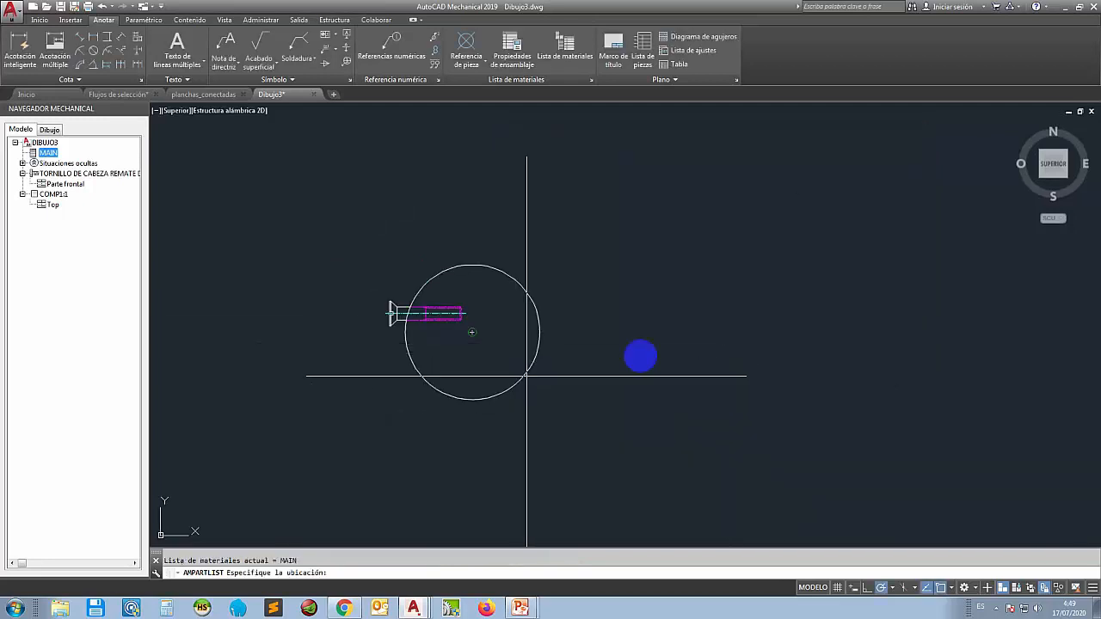
click(905, 356)
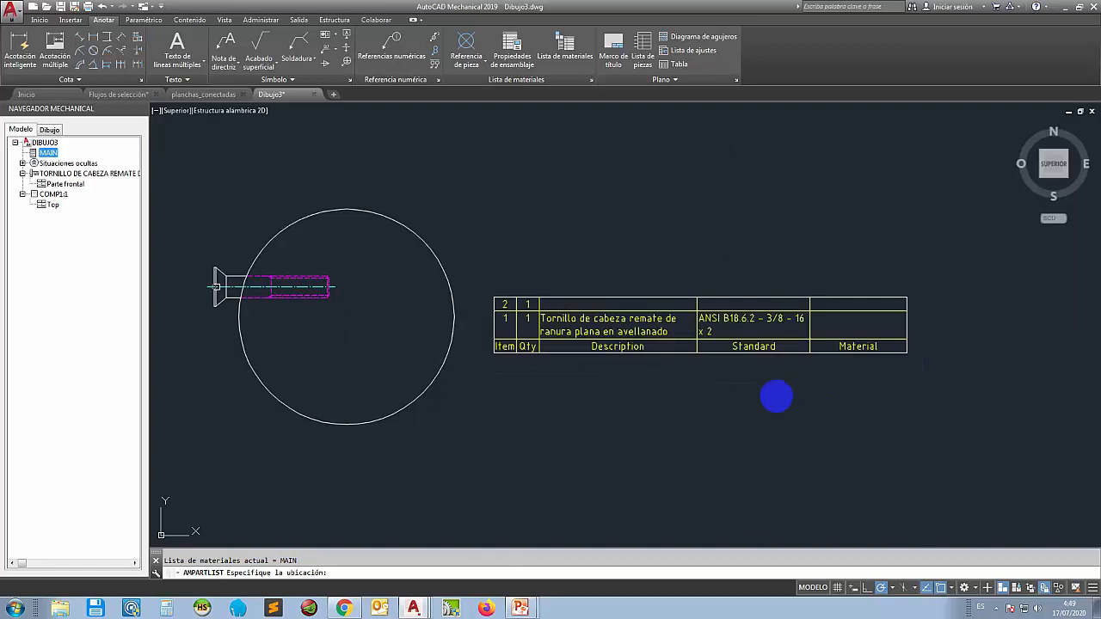
- Set the description of item 2 in the parts list to Círculo, leaving its standard and material empty
scroll(527, 301, up, 2)
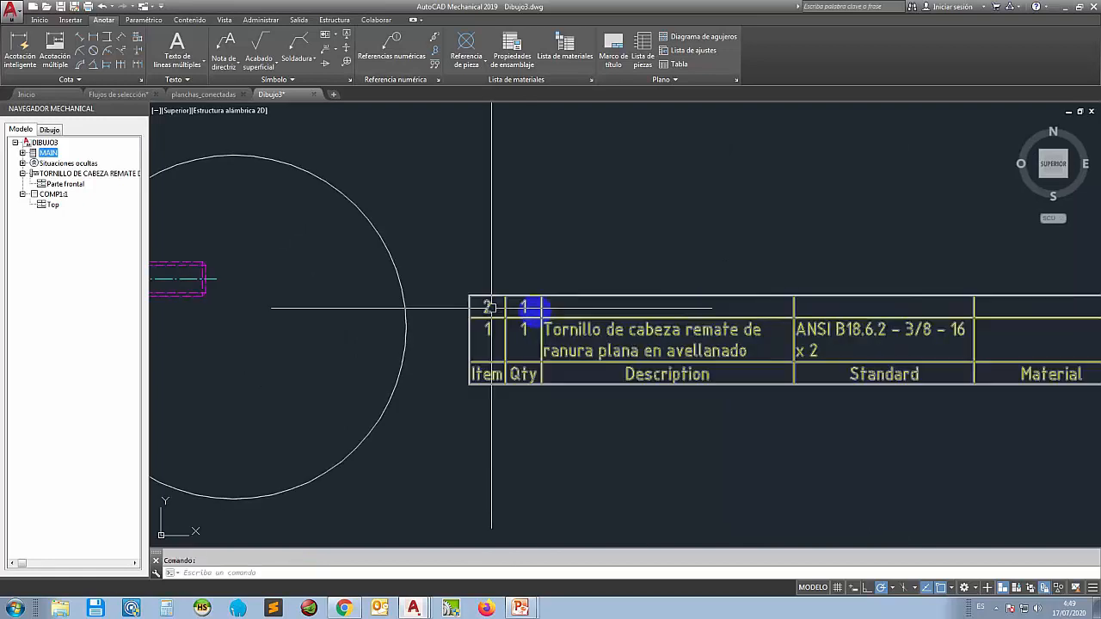
click(659, 372)
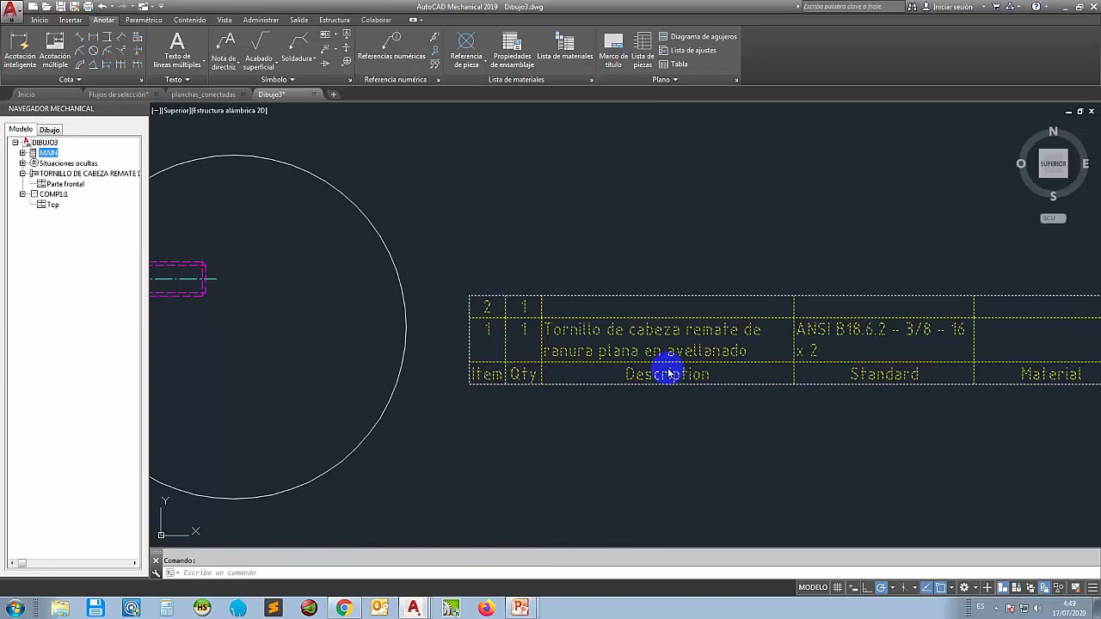
double_click(669, 374)
click(609, 268)
text(Circ)
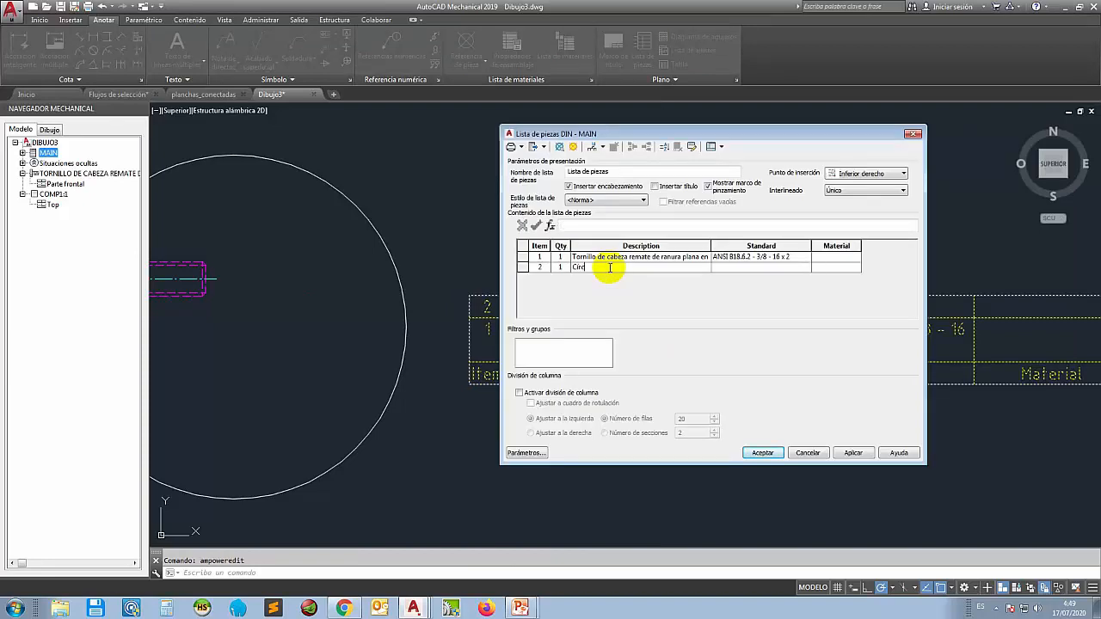
text(ulo)
click(736, 268)
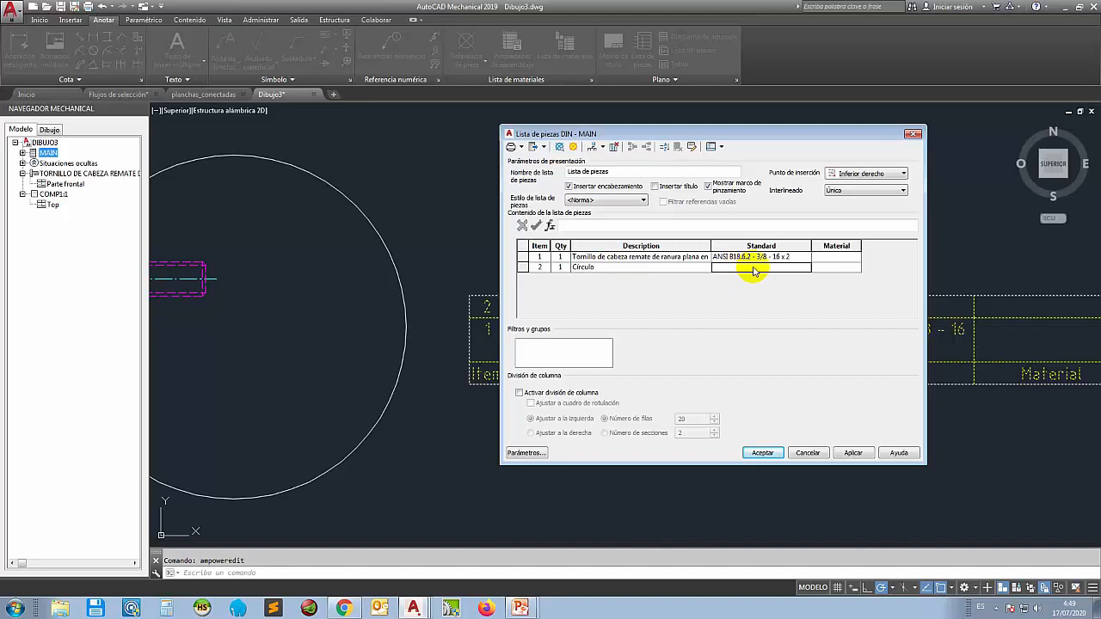
click(836, 267)
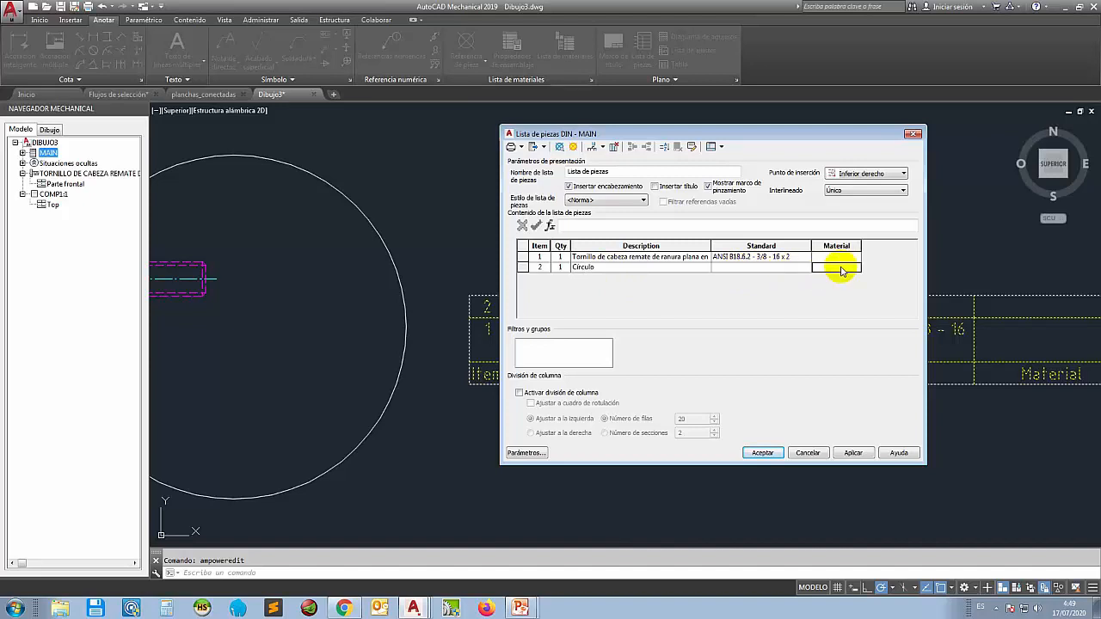
click(762, 454)
scroll(636, 334, down, 2)
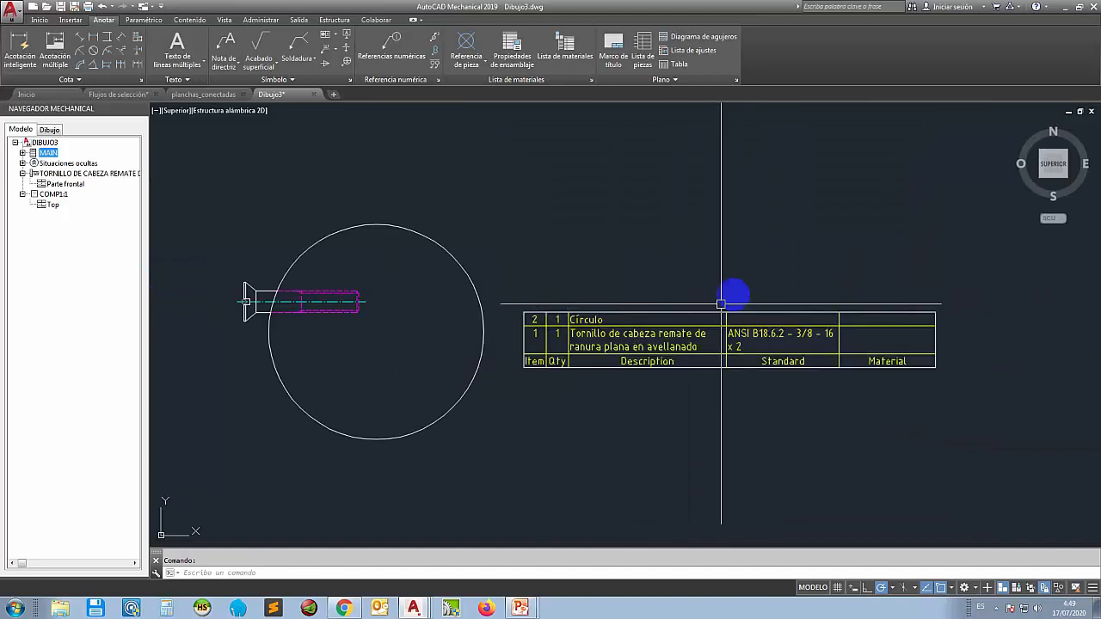
scroll(733, 293, down, 4)
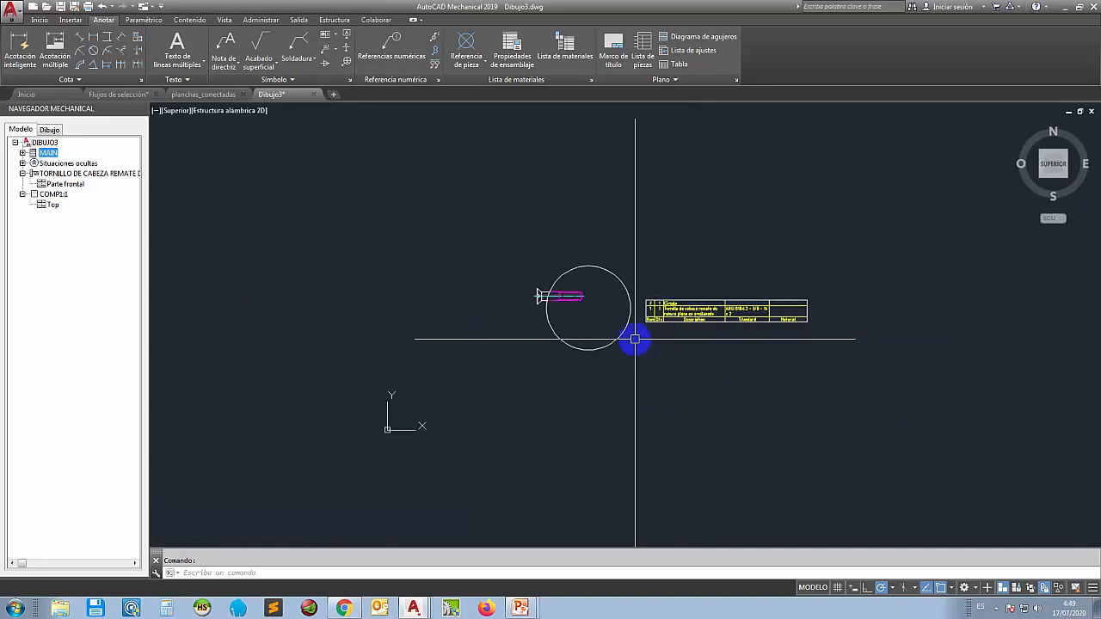
scroll(701, 285, up, 4)
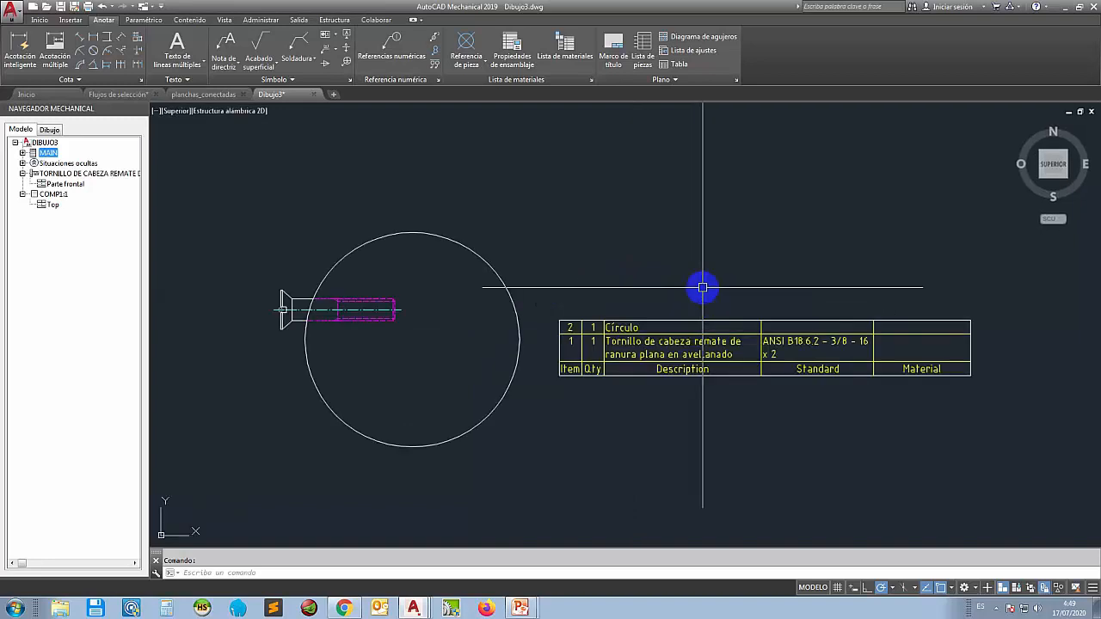
scroll(702, 287, down, 2)
scroll(702, 287, up, 2)
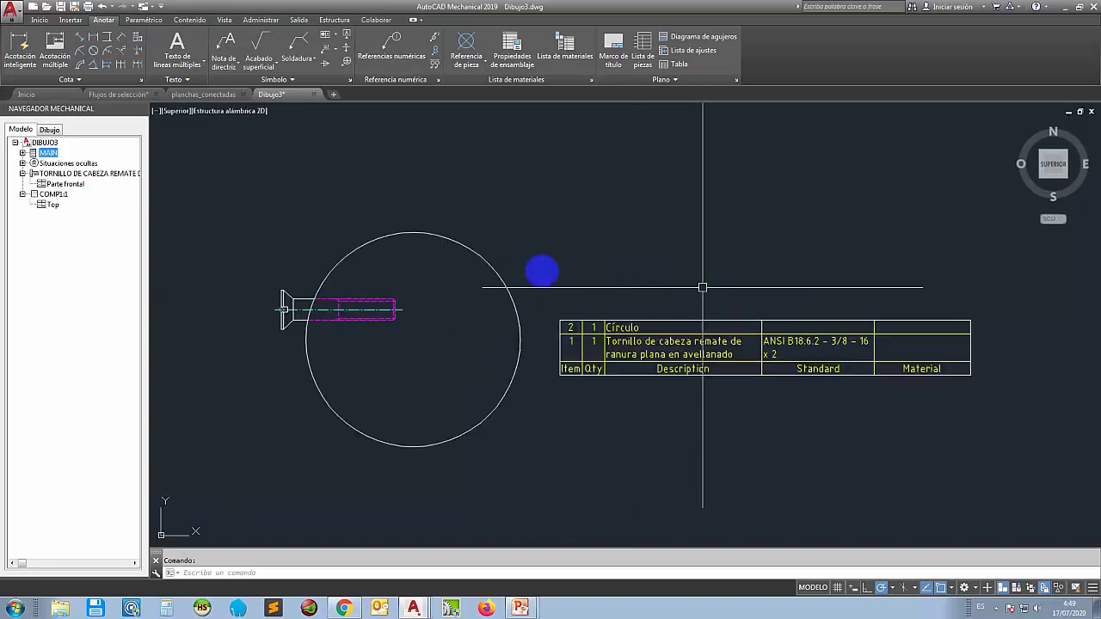
- Switch to the planchas_conectadas drawing and widen the Mechanical browser beside it
click(185, 95)
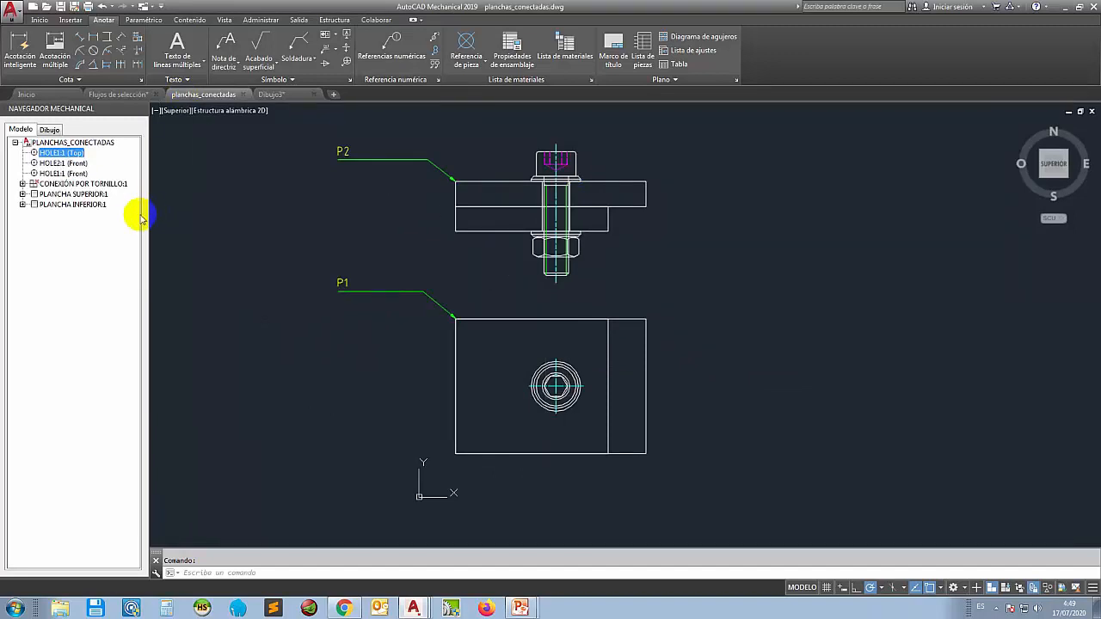
drag(149, 217, 243, 225)
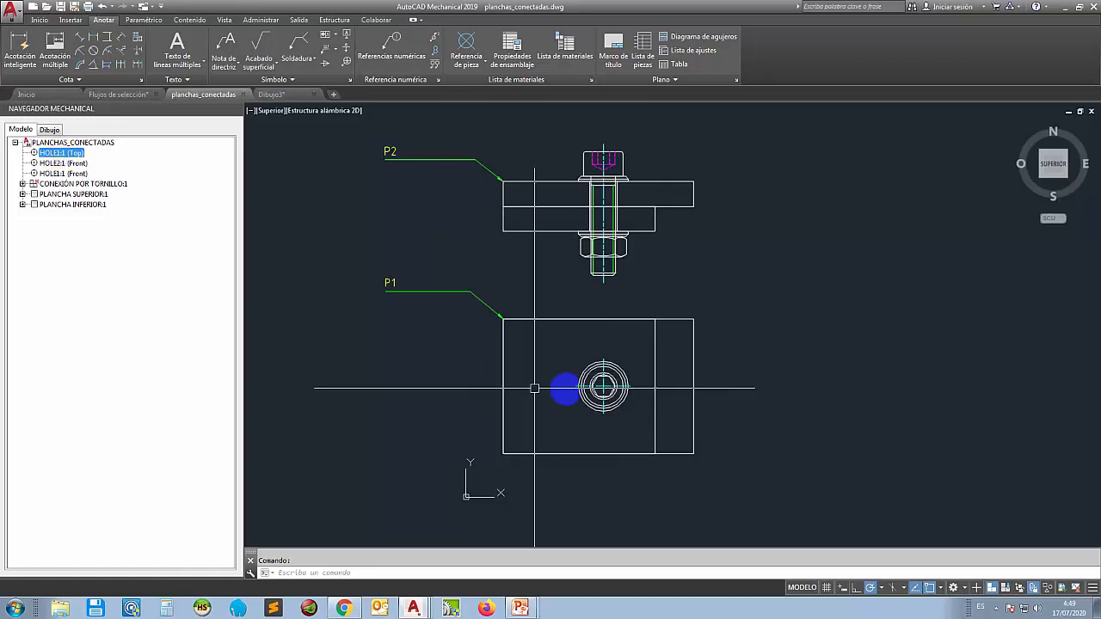
scroll(616, 384, up, 8)
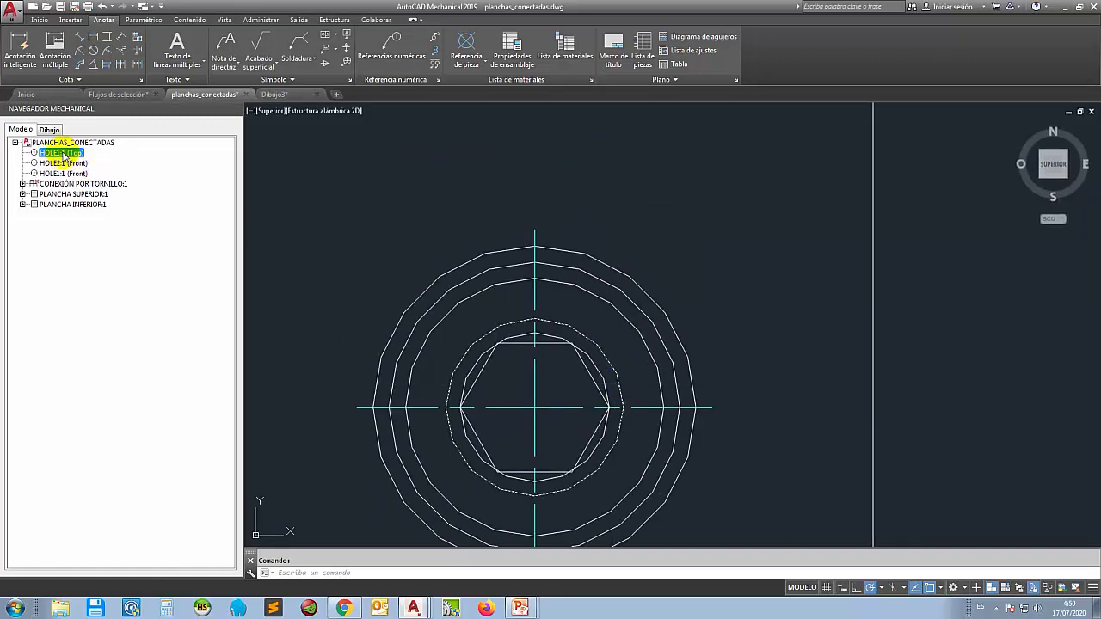
scroll(398, 264, down, 10)
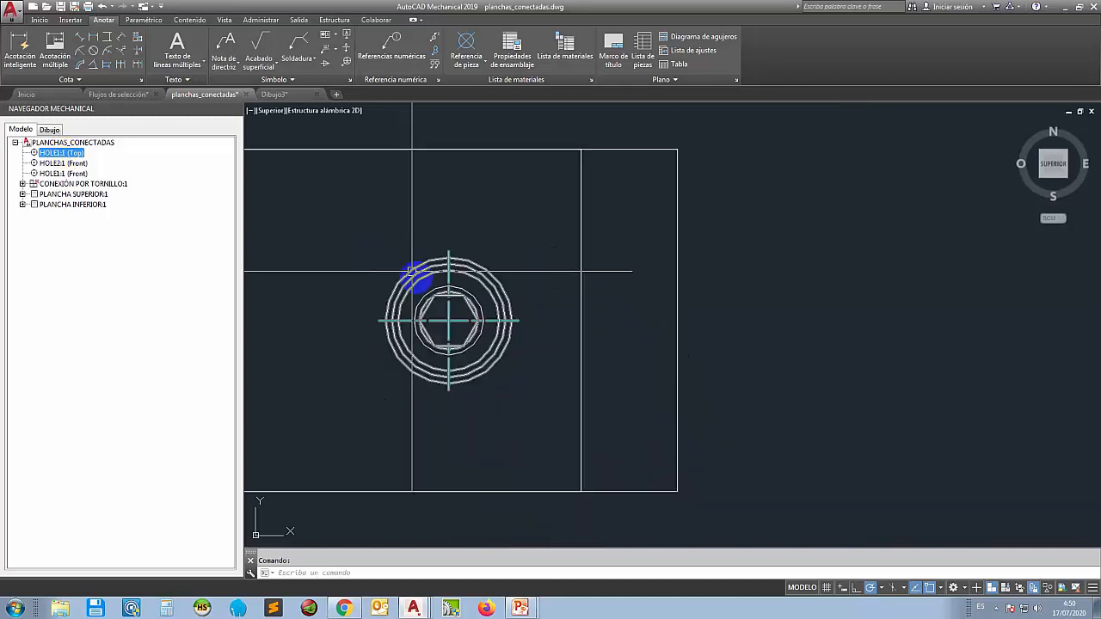
scroll(504, 146, up, 4)
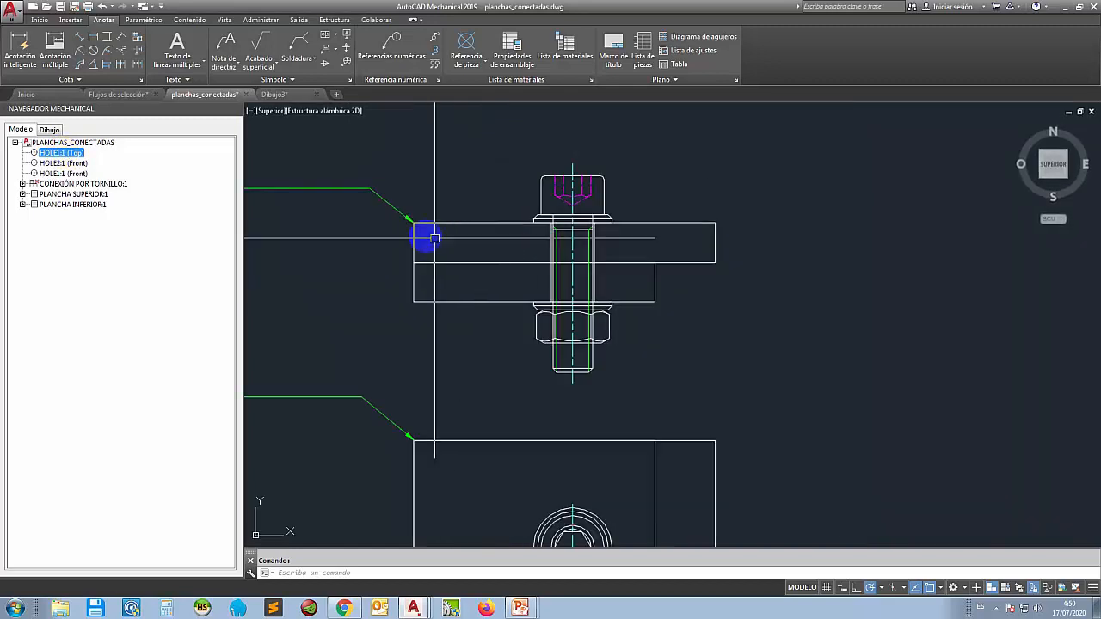
scroll(676, 209, down, 4)
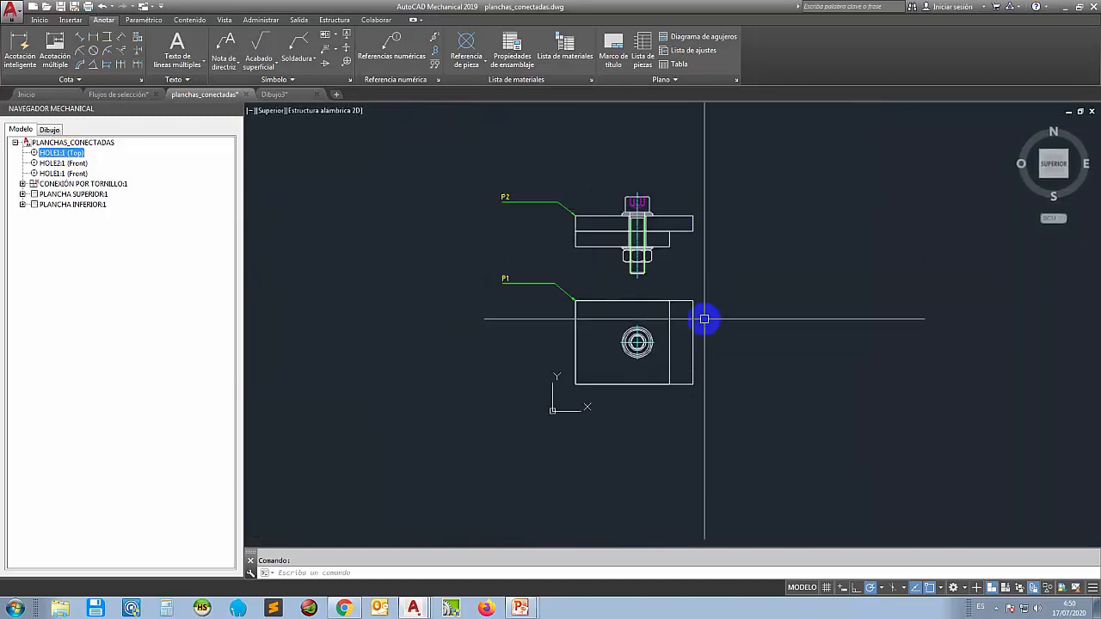
scroll(706, 314, up, 2)
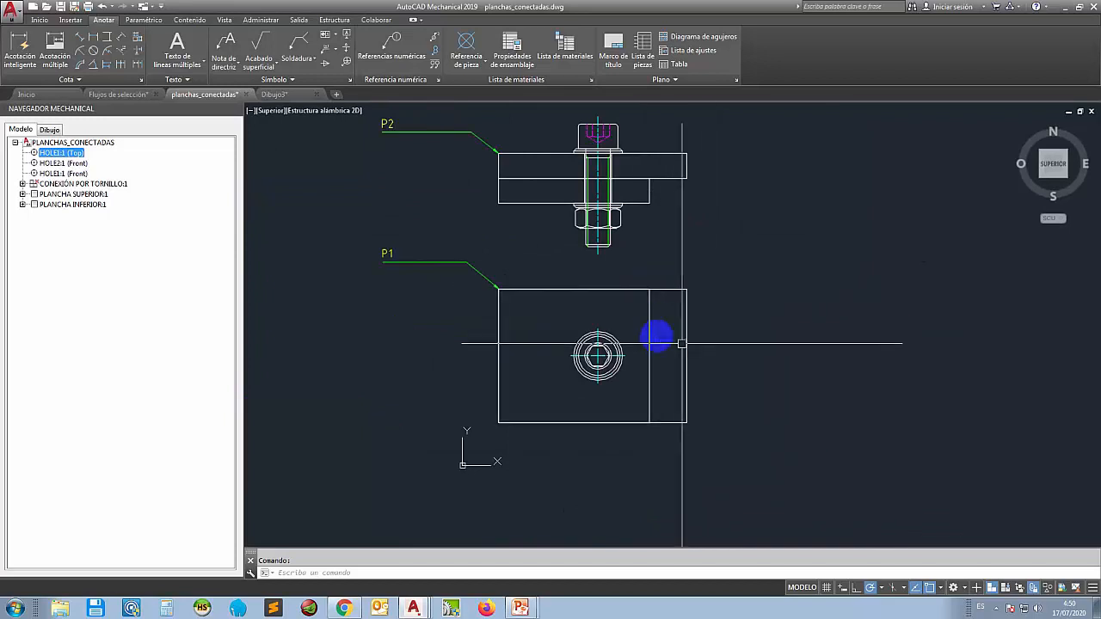
- Explode the smaller plate's rectangle in the top view and move its right edge line to layer AM_3
click(650, 320)
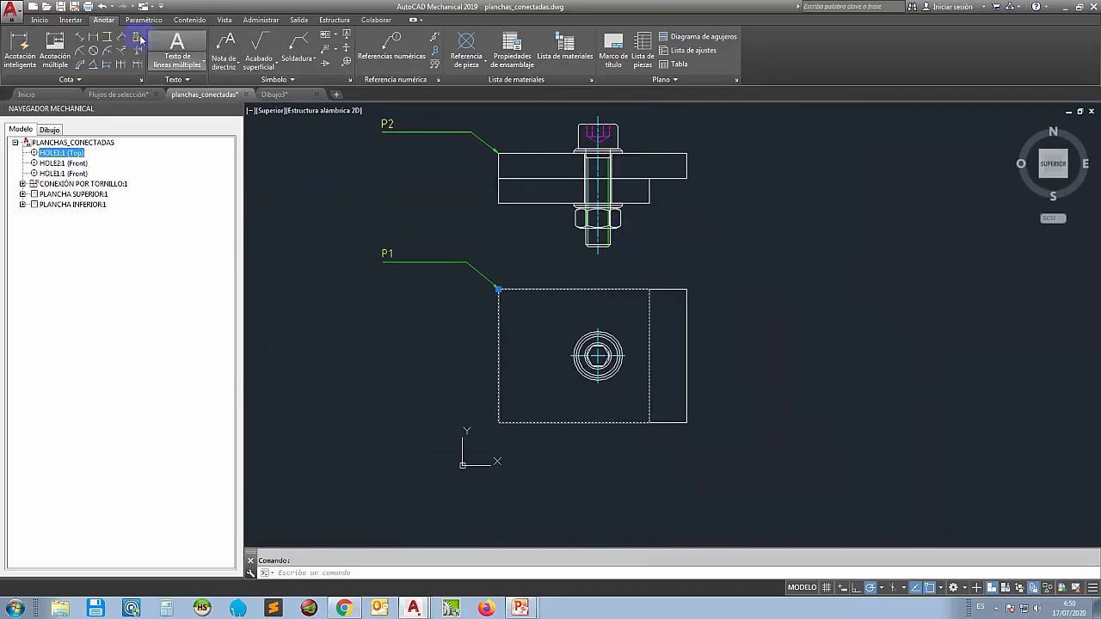
click(40, 20)
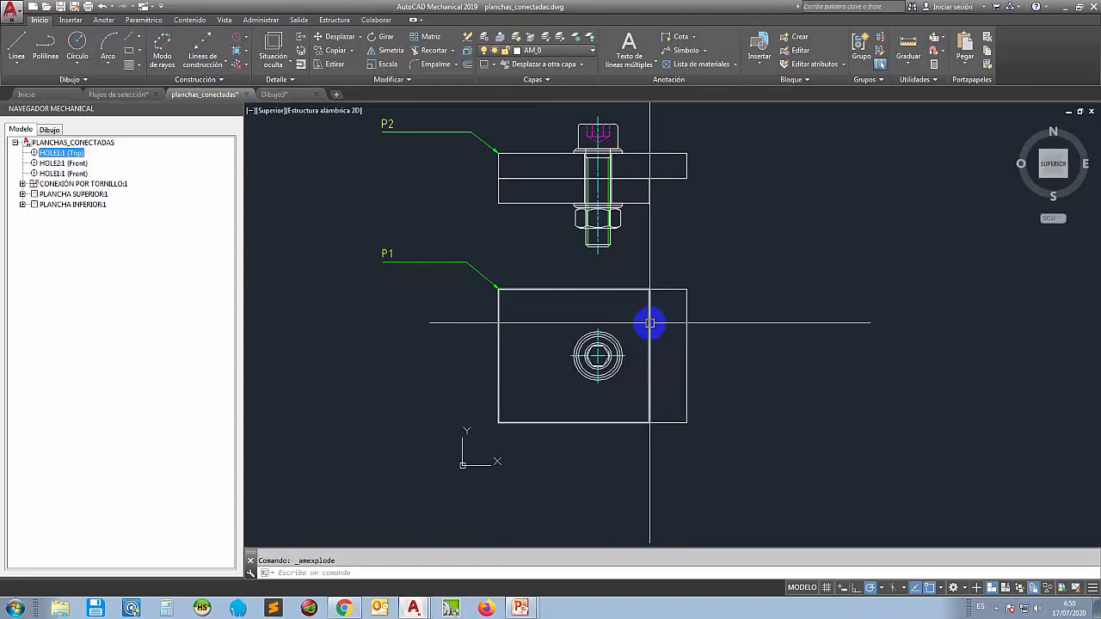
click(651, 322)
click(468, 50)
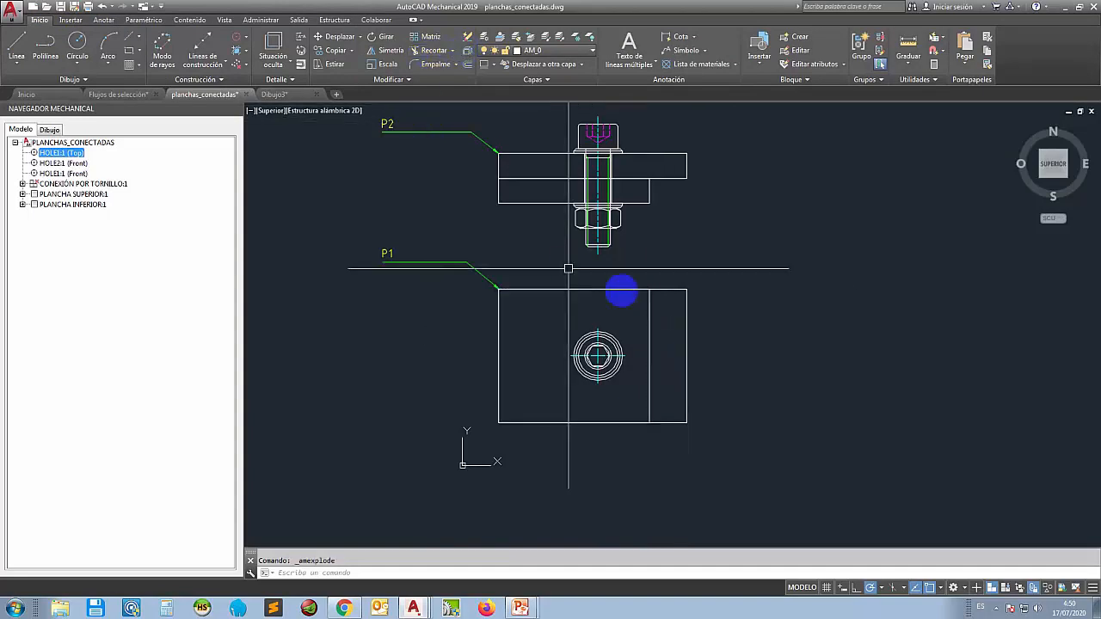
click(651, 308)
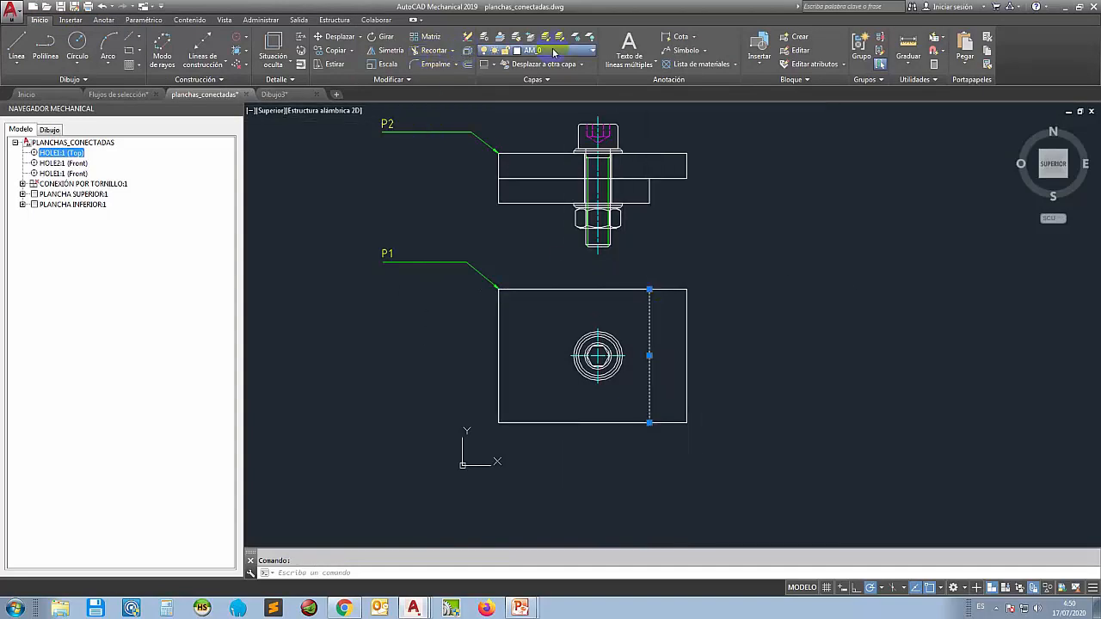
key(Escape)
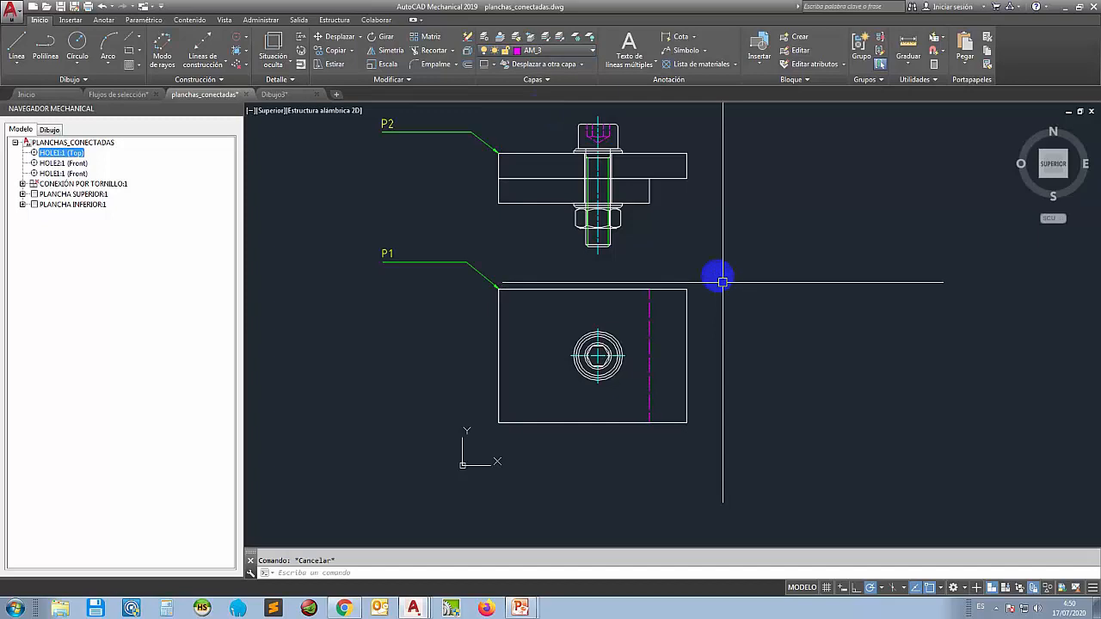
- Restructure HOLE1:1 (Front) into PLANCHA SUPERIOR:1's Frontal view and assign HOLE1:1 (Top) to that component's Superior view
scroll(679, 255, down, 1)
scroll(671, 254, up, 4)
scroll(668, 256, down, 4)
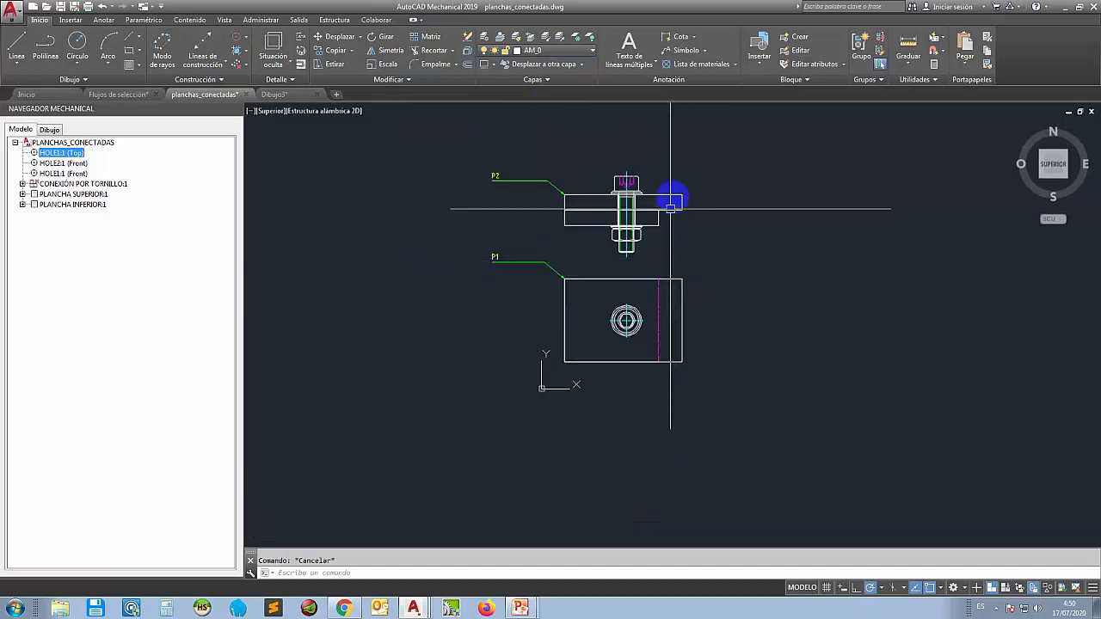
scroll(653, 179, up, 2)
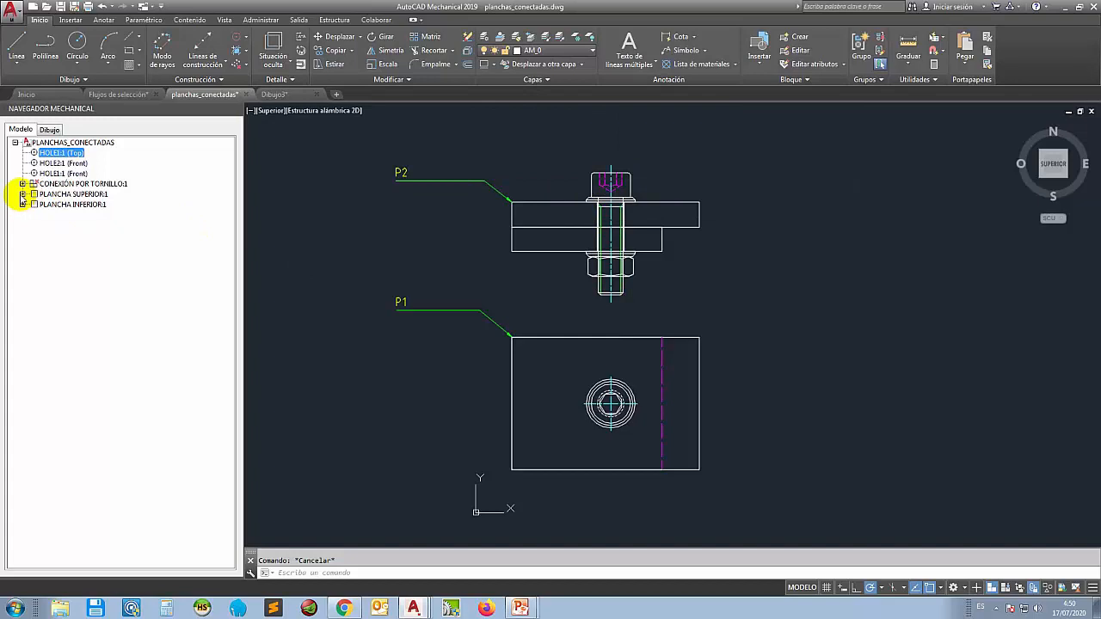
click(22, 194)
click(55, 204)
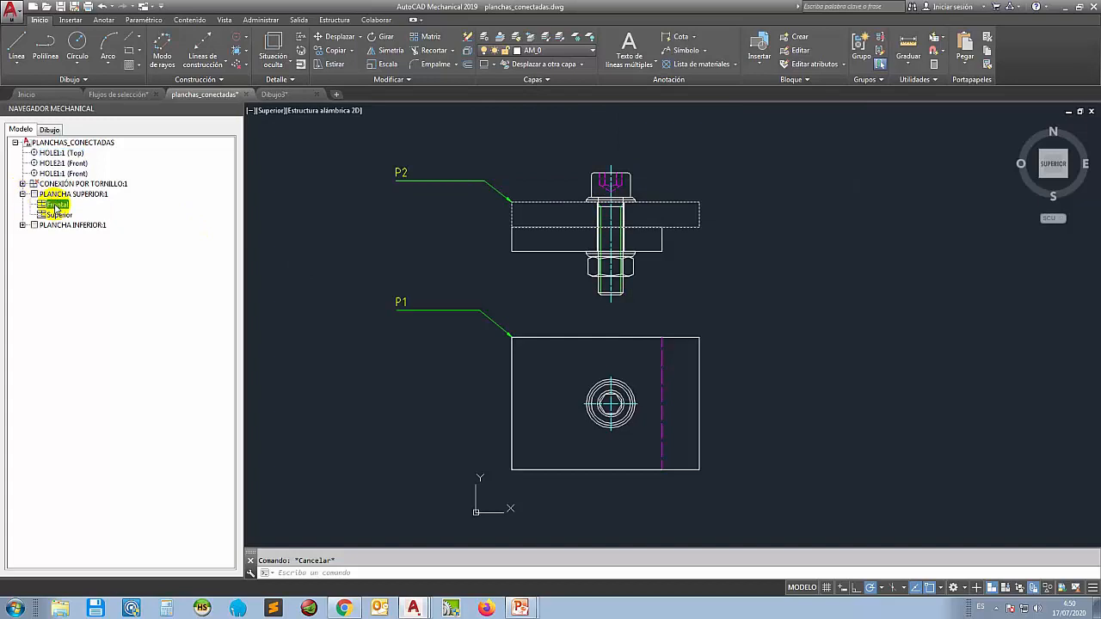
scroll(627, 183, up, 4)
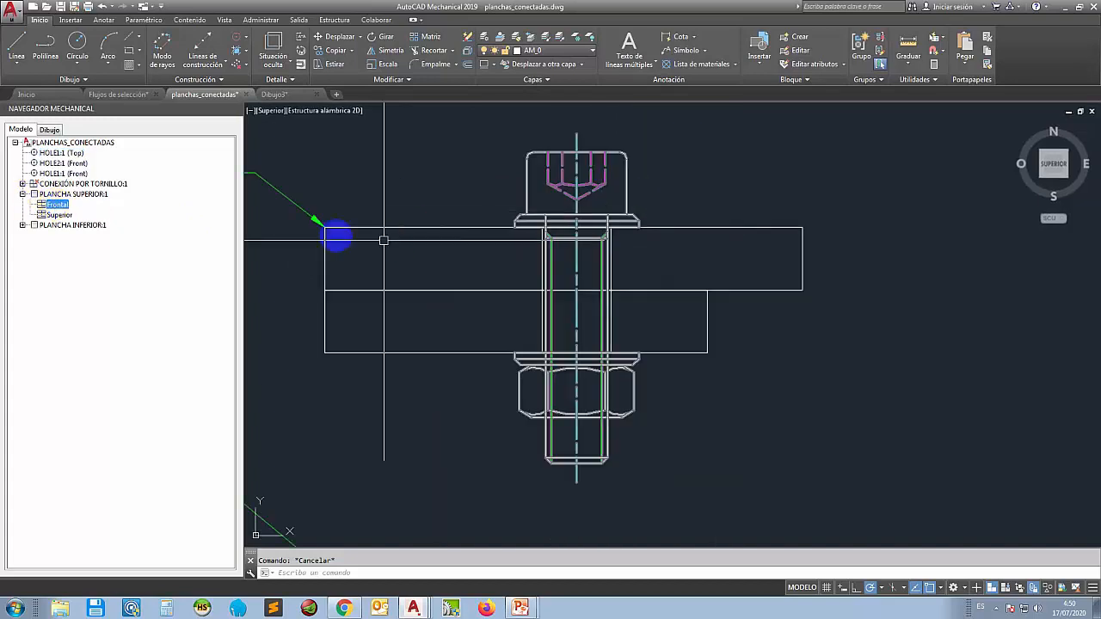
click(41, 208)
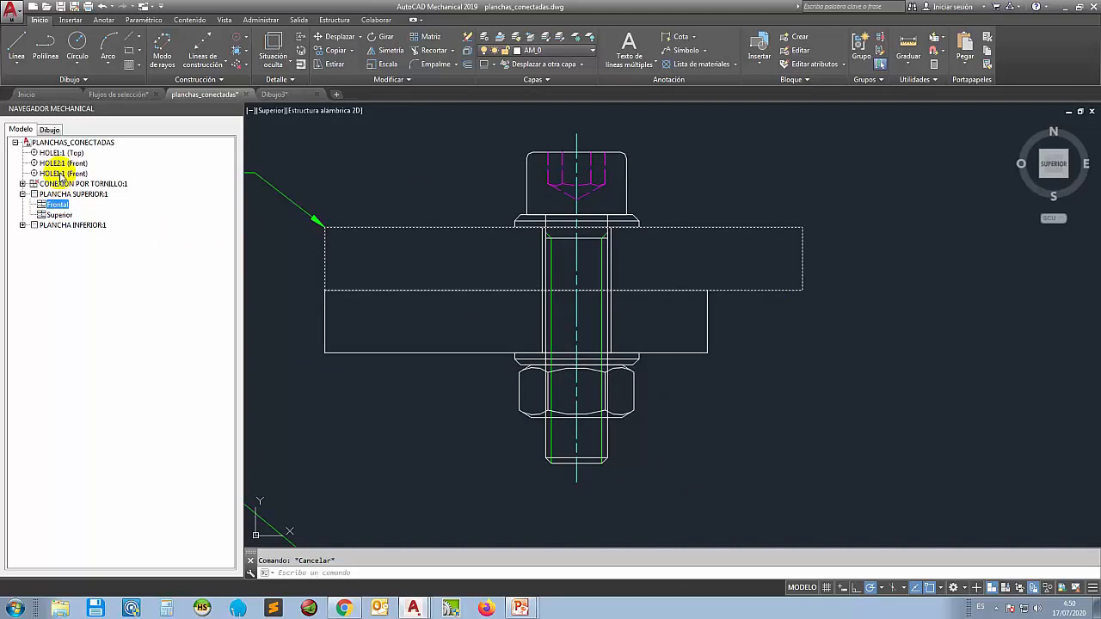
click(62, 174)
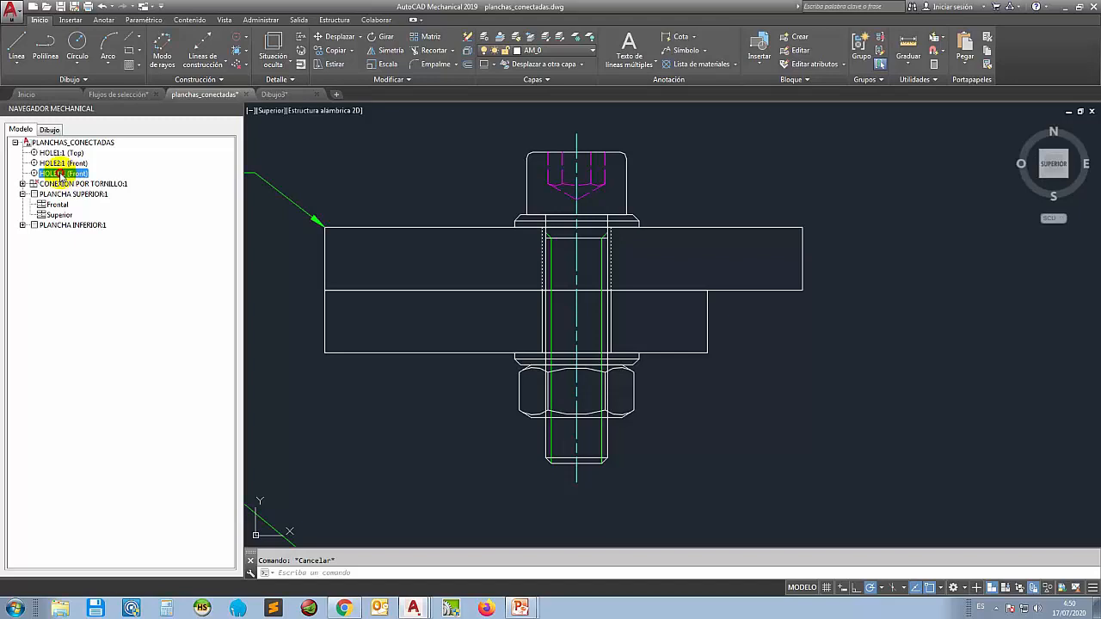
drag(64, 178, 56, 207)
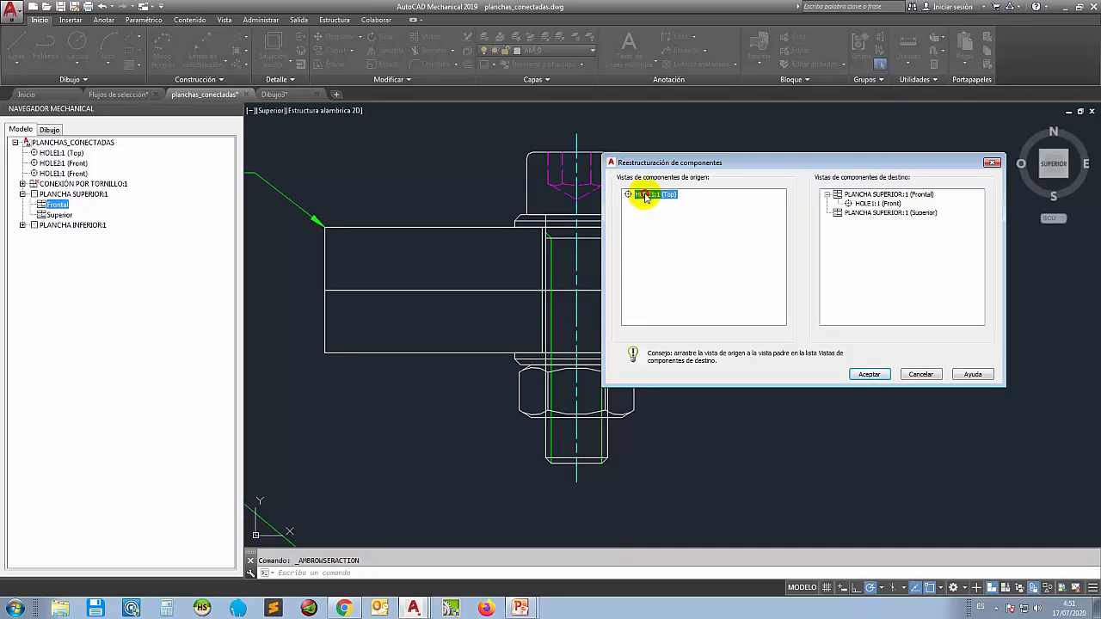
drag(646, 197, 886, 214)
click(869, 374)
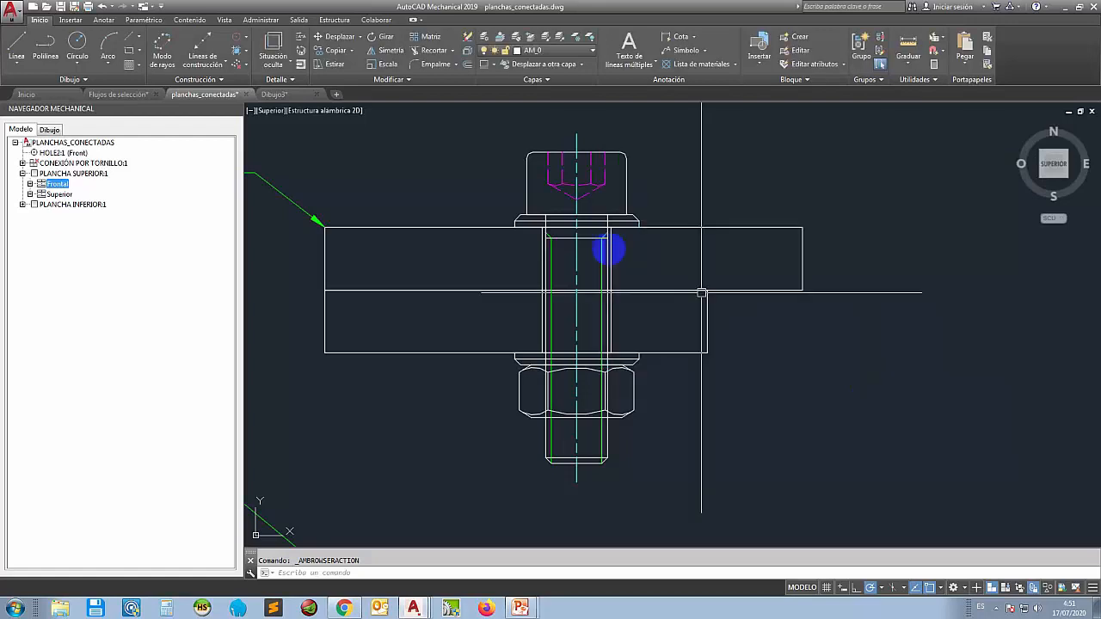
- Highlight PLANCHA SUPERIOR:1 in the drawing and examine its plate outline and hole in the front and top views
scroll(530, 232, down, 2)
scroll(487, 232, up, 2)
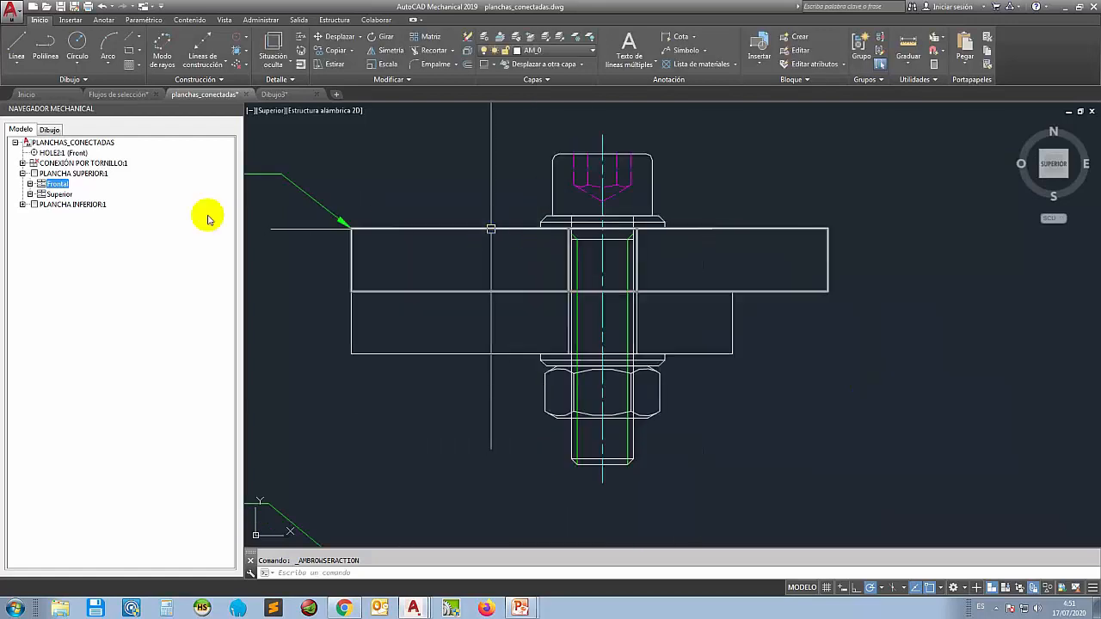
click(69, 175)
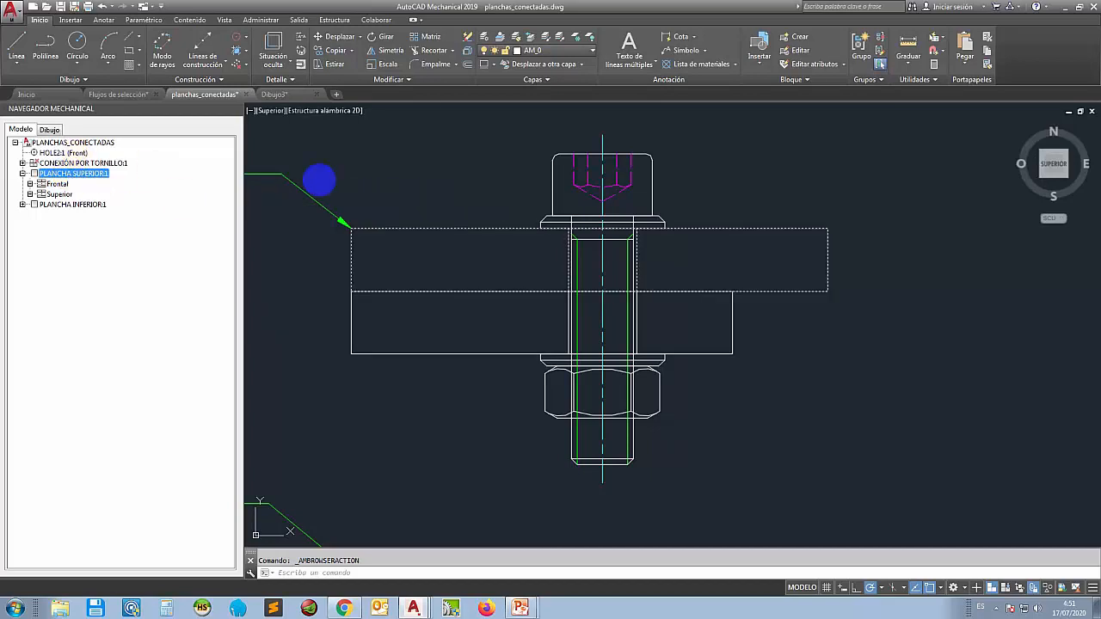
scroll(481, 196, down, 1)
scroll(482, 196, down, 3)
scroll(487, 335, up, 4)
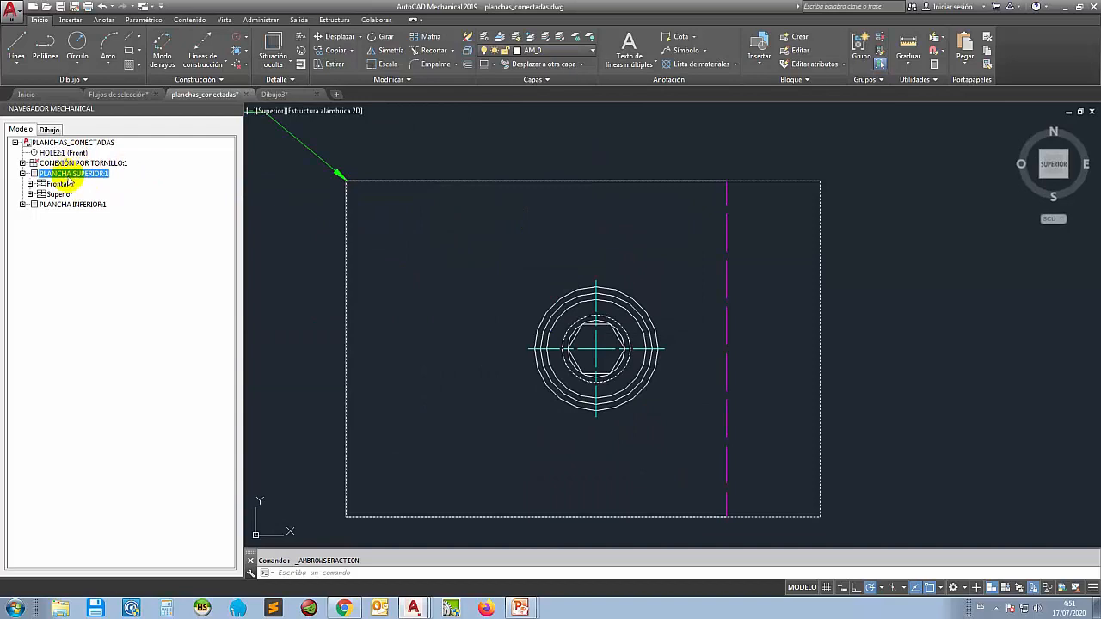
scroll(569, 316, up, 5)
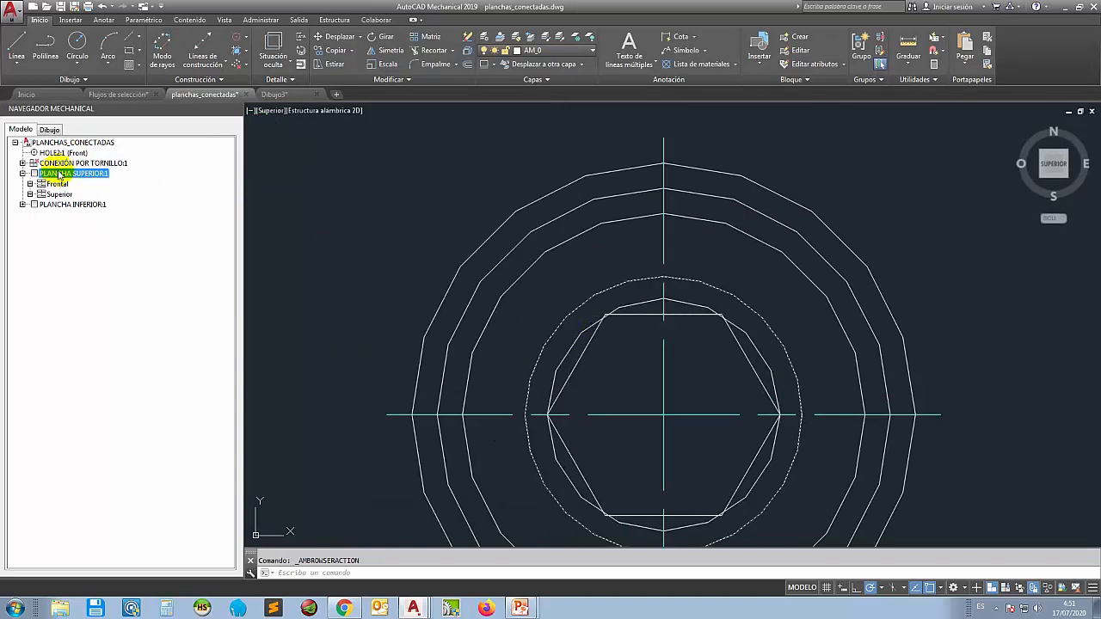
right_click(111, 216)
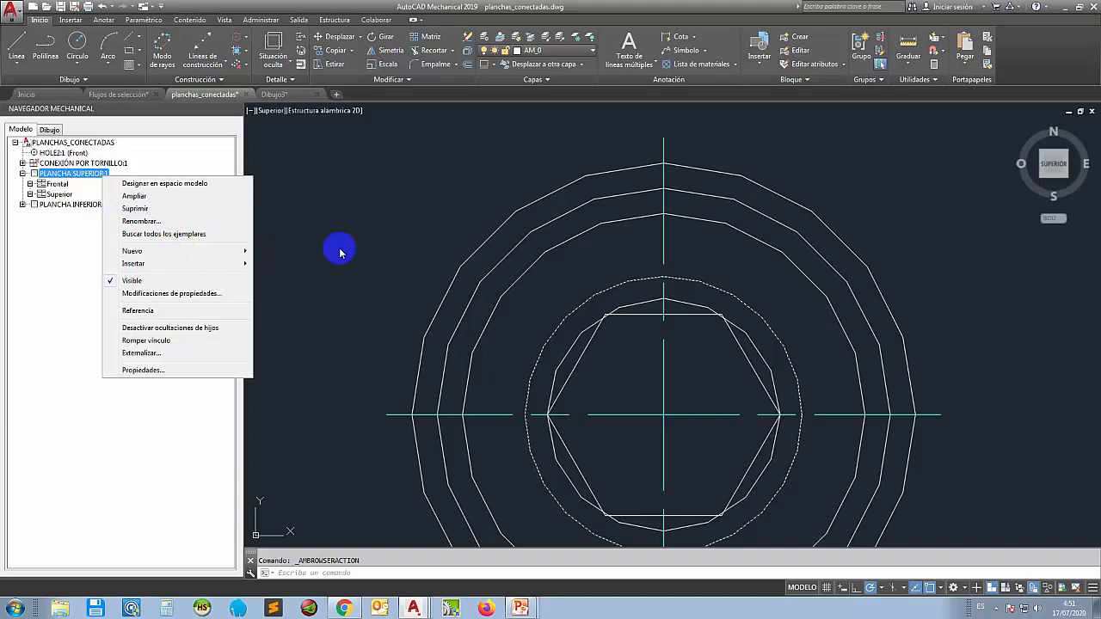
click(332, 234)
click(320, 222)
scroll(316, 244, down, 6)
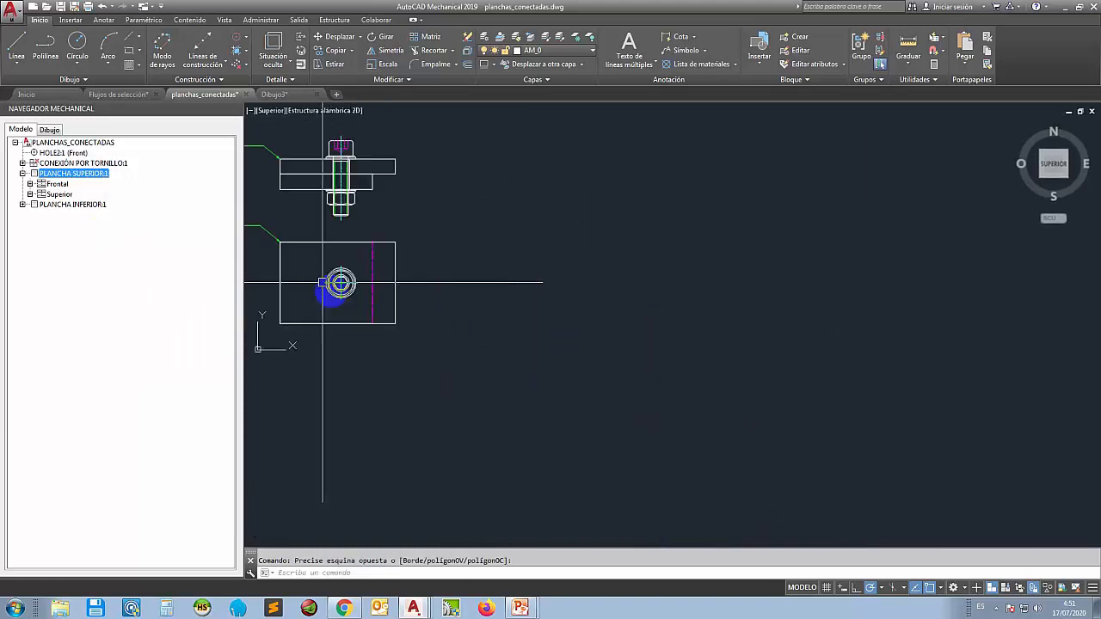
- Restructure HOLE2:1 (Front) into the Frontal view of PLANCHA INFERIOR:1, and collapse both plate components
scroll(307, 170, up, 1)
scroll(301, 167, up, 2)
scroll(349, 197, down, 3)
scroll(386, 253, up, 4)
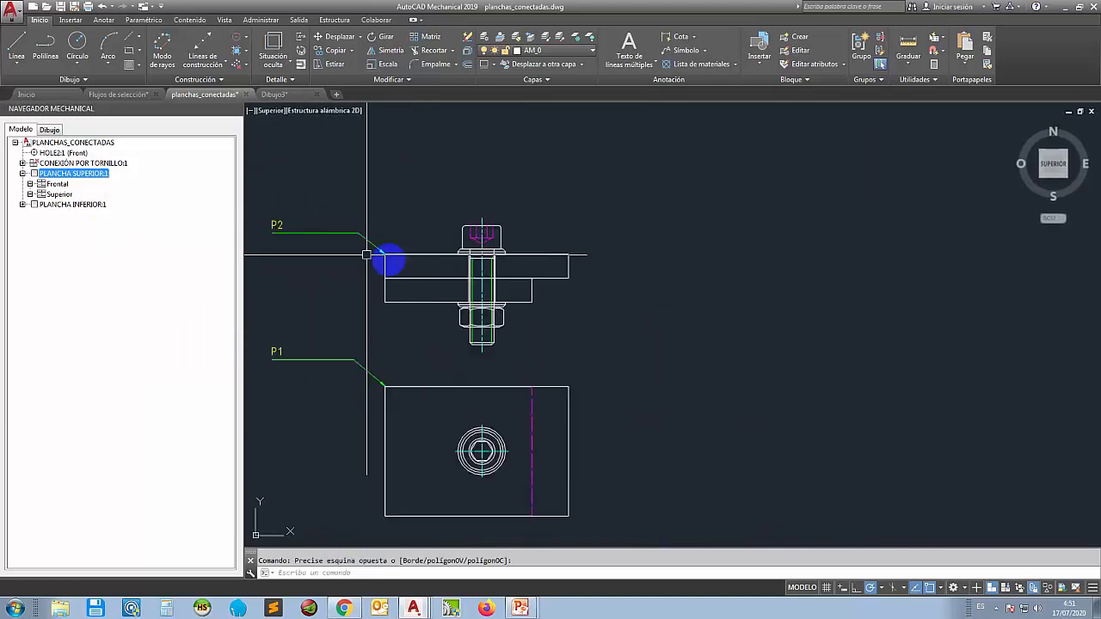
click(51, 154)
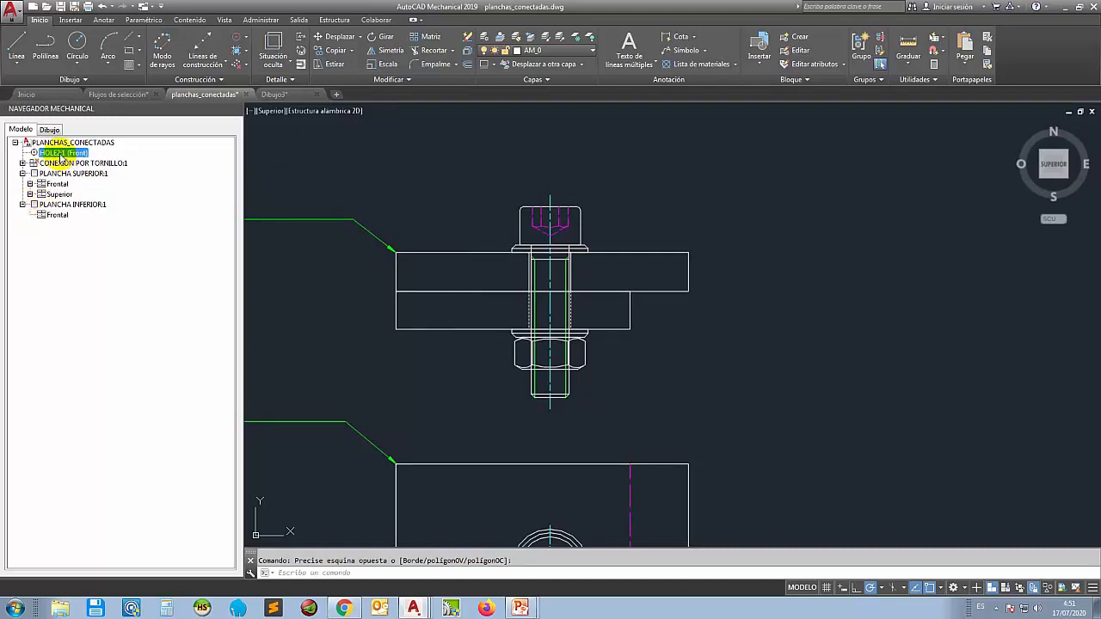
drag(60, 160, 60, 217)
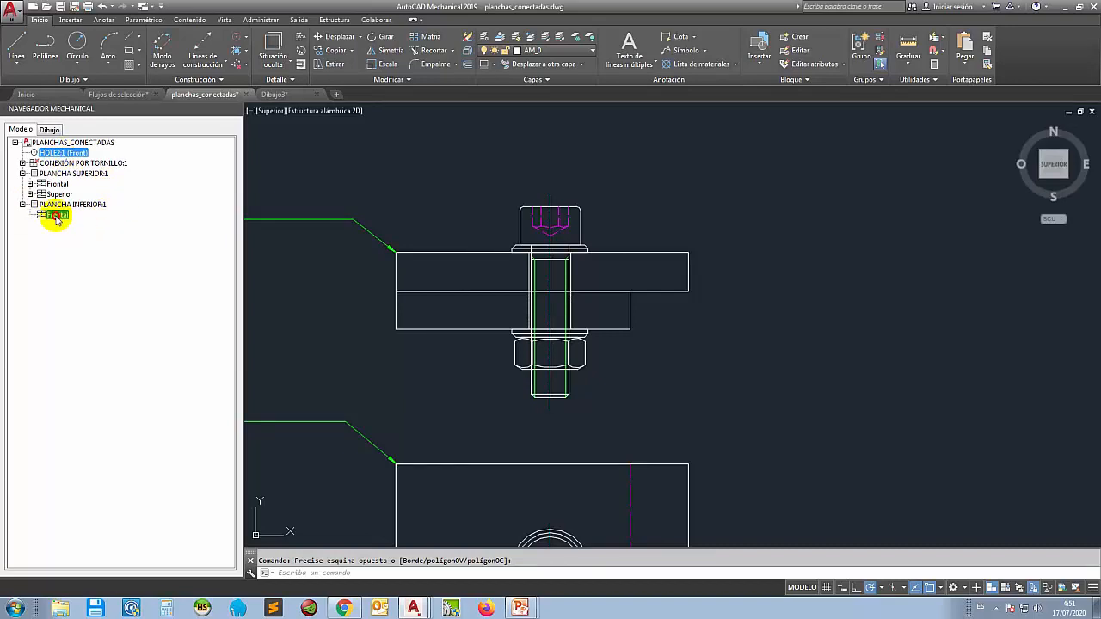
drag(55, 218, 54, 217)
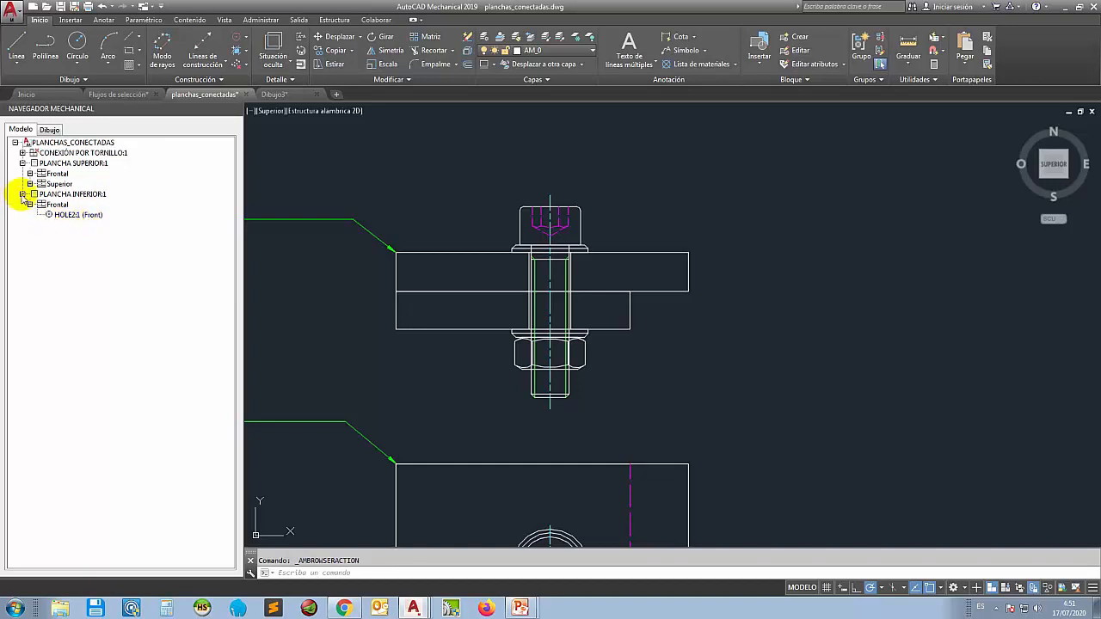
click(22, 194)
click(23, 163)
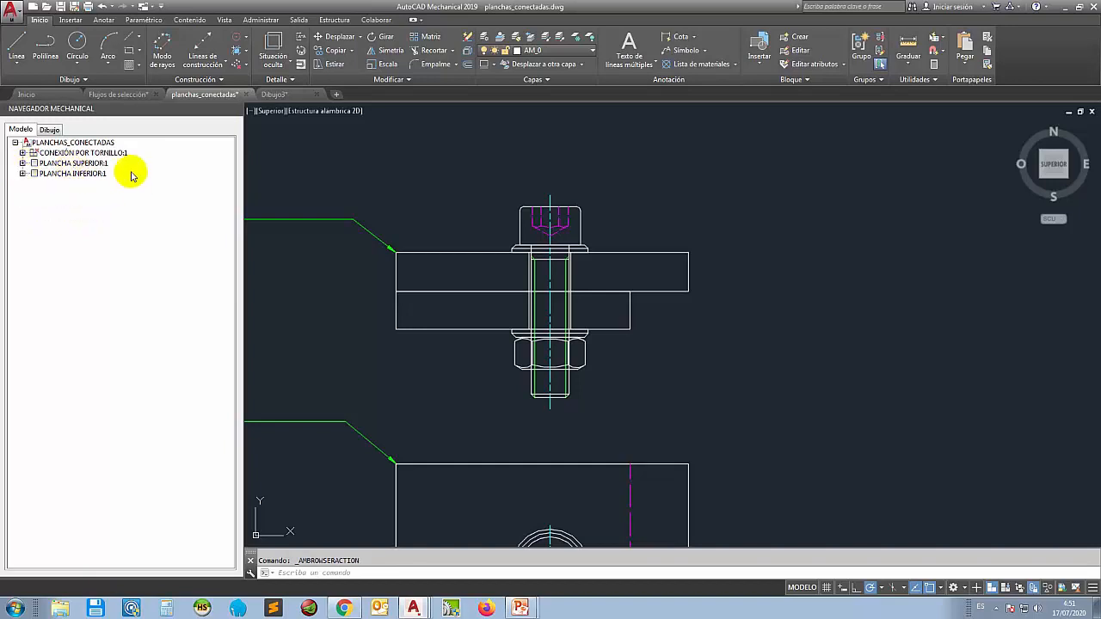
- Start a new component at the root of the drawing and name it Sistema atornillado
right_click(65, 277)
mouse_move(91, 298)
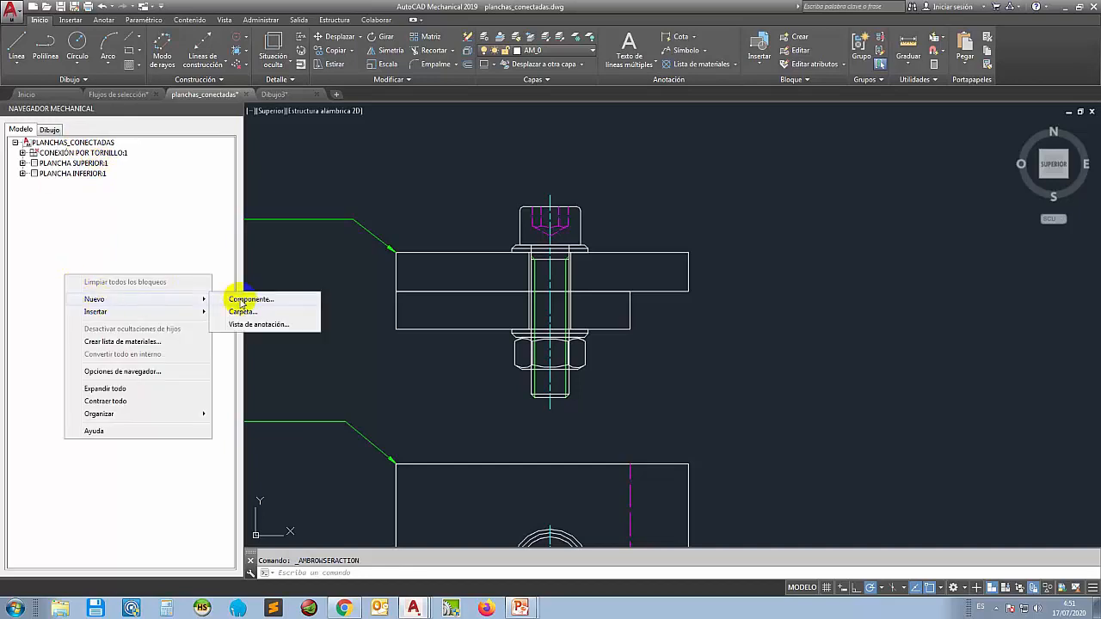
click(241, 298)
text(stema atornillado)
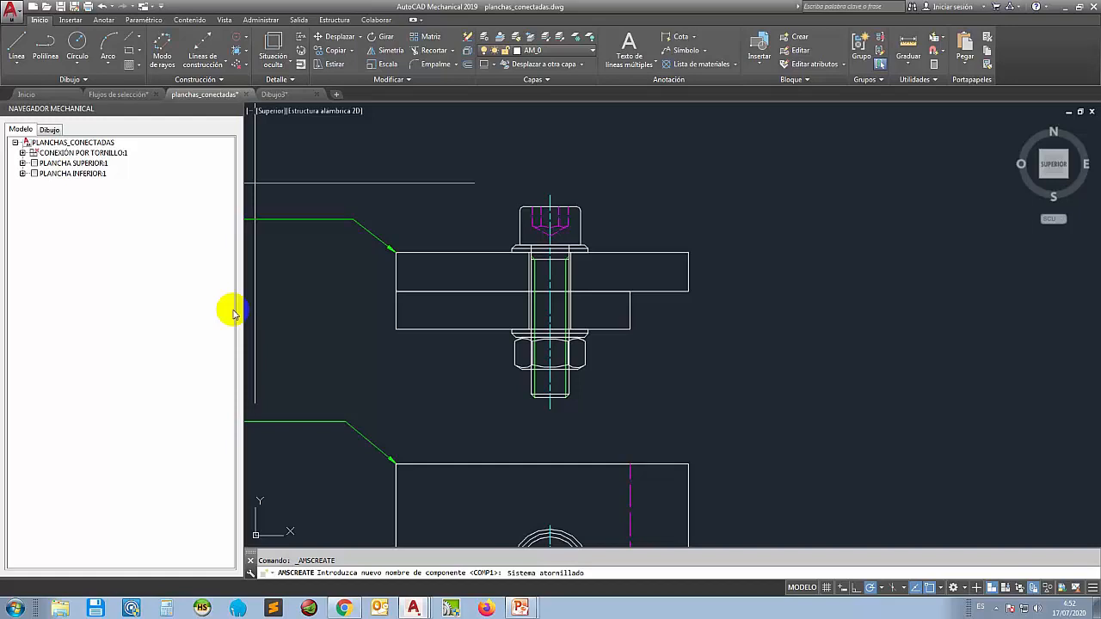
key(Return)
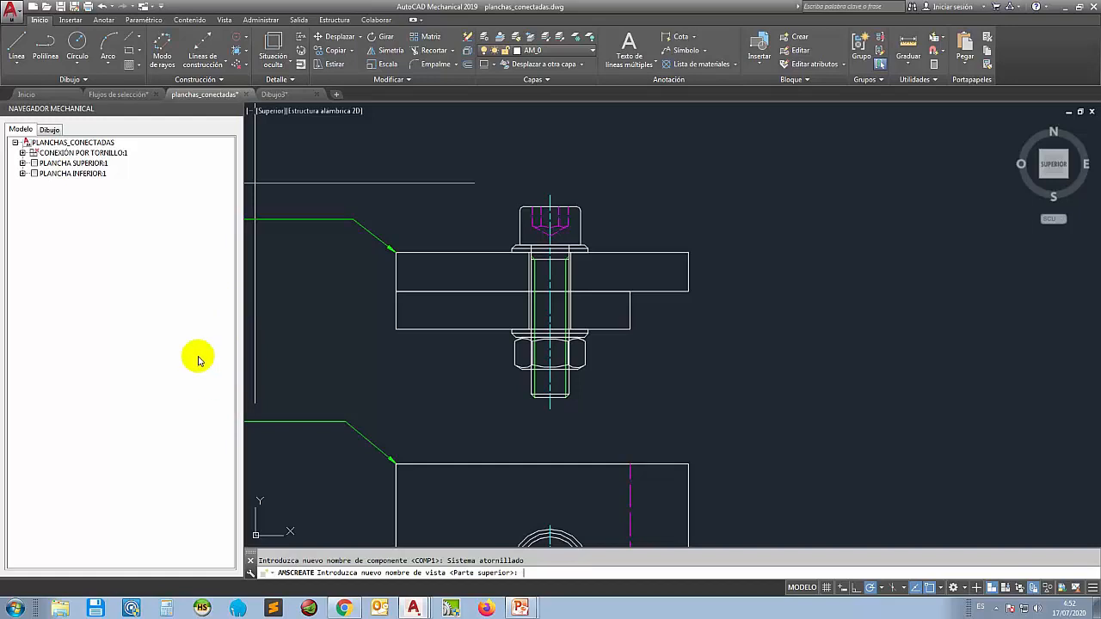
- Accept the view name Parte superior without selecting objects, and set the base point at the upper-left corner of the plate's top view
scroll(484, 406, down, 3)
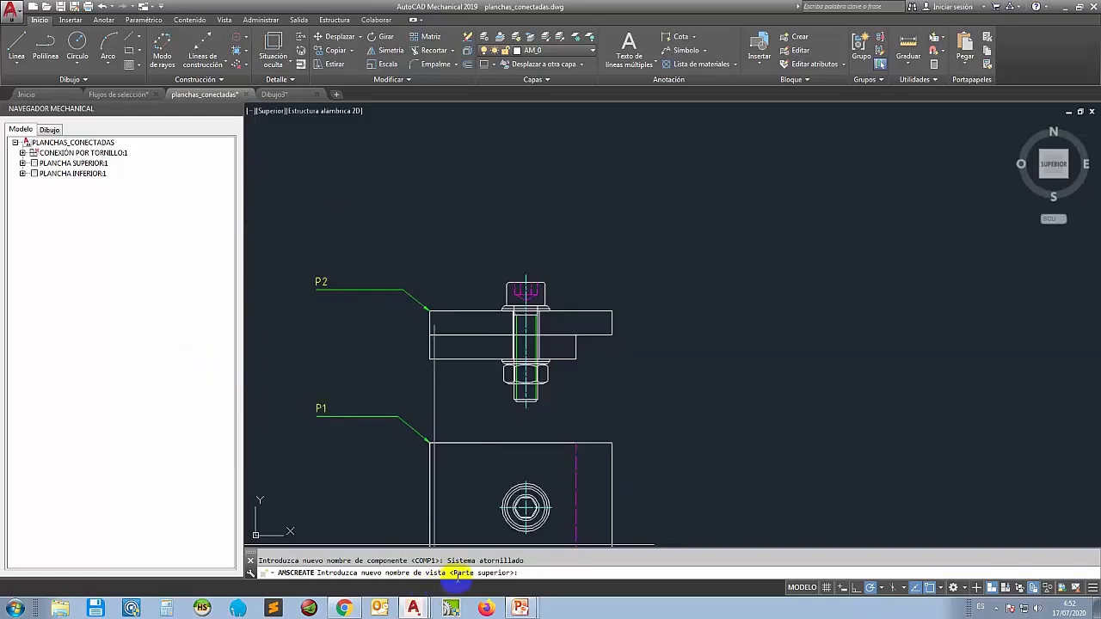
click(450, 372)
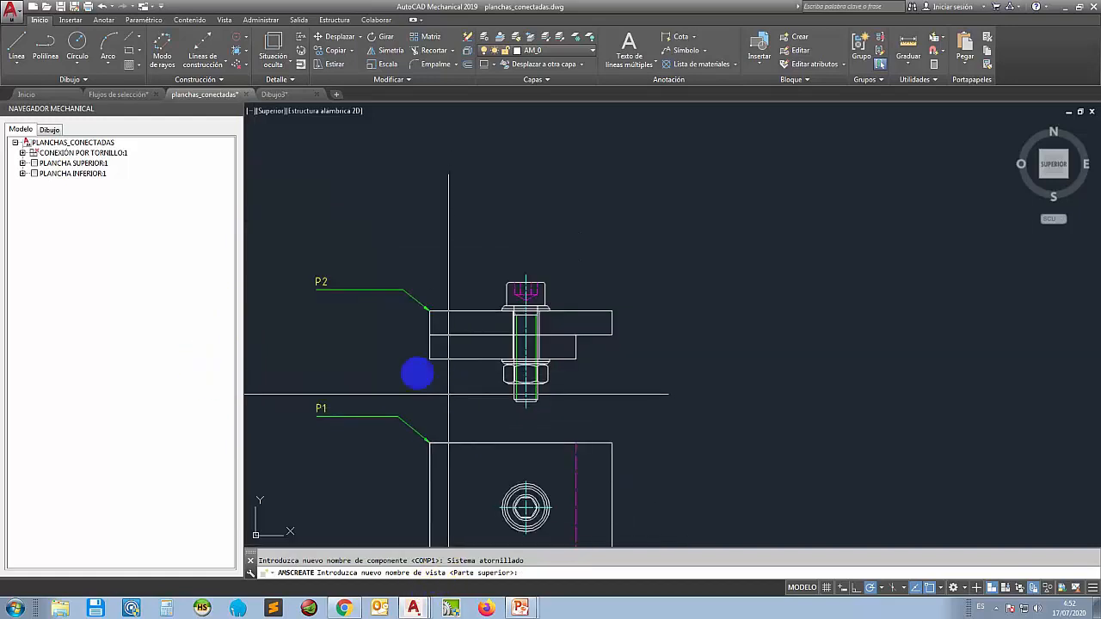
scroll(419, 352, up, 2)
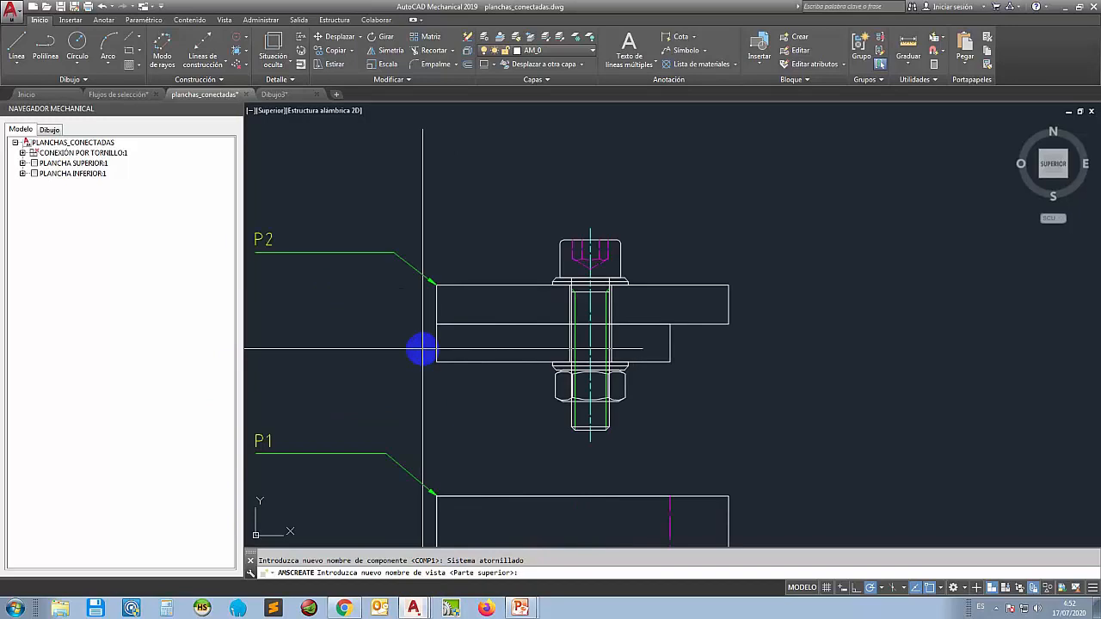
right_click(422, 349)
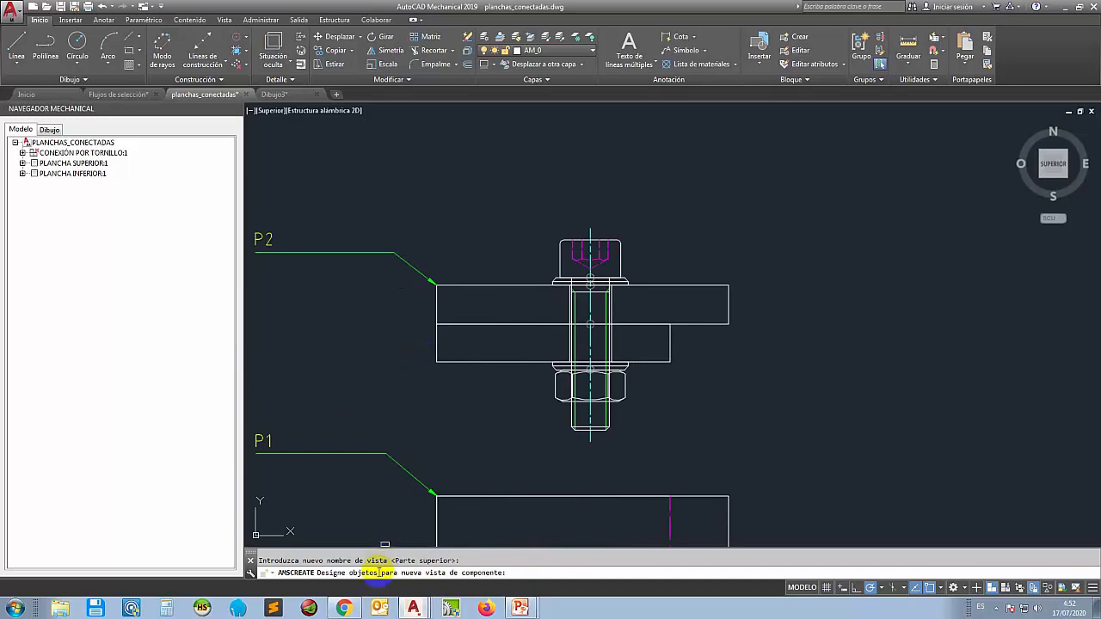
right_click(404, 381)
scroll(509, 306, down, 2)
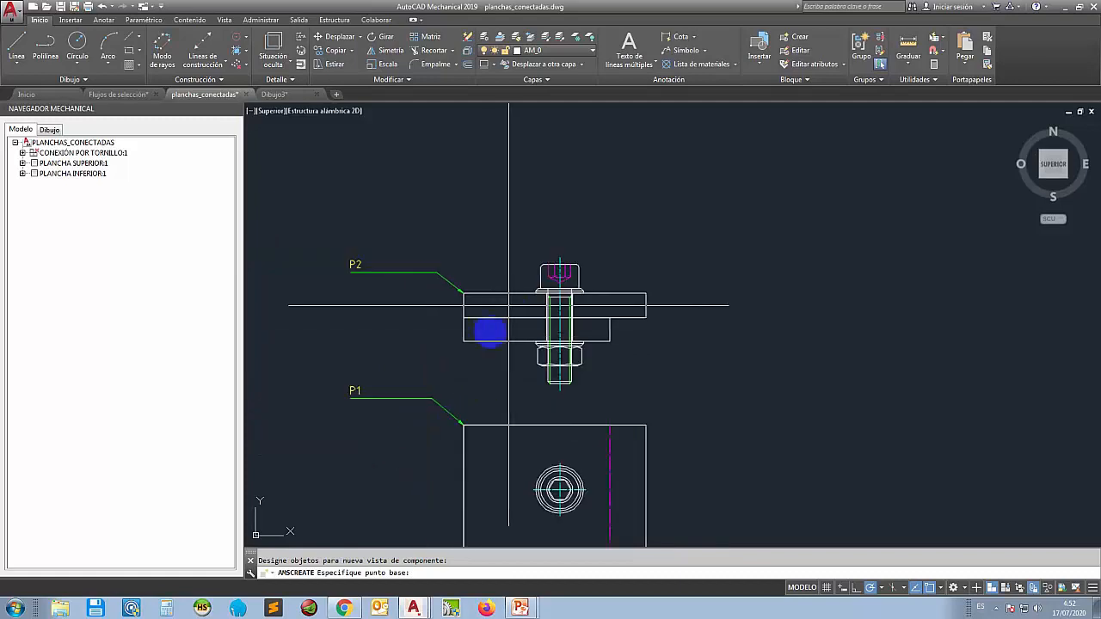
scroll(469, 379, down, 2)
scroll(471, 386, up, 5)
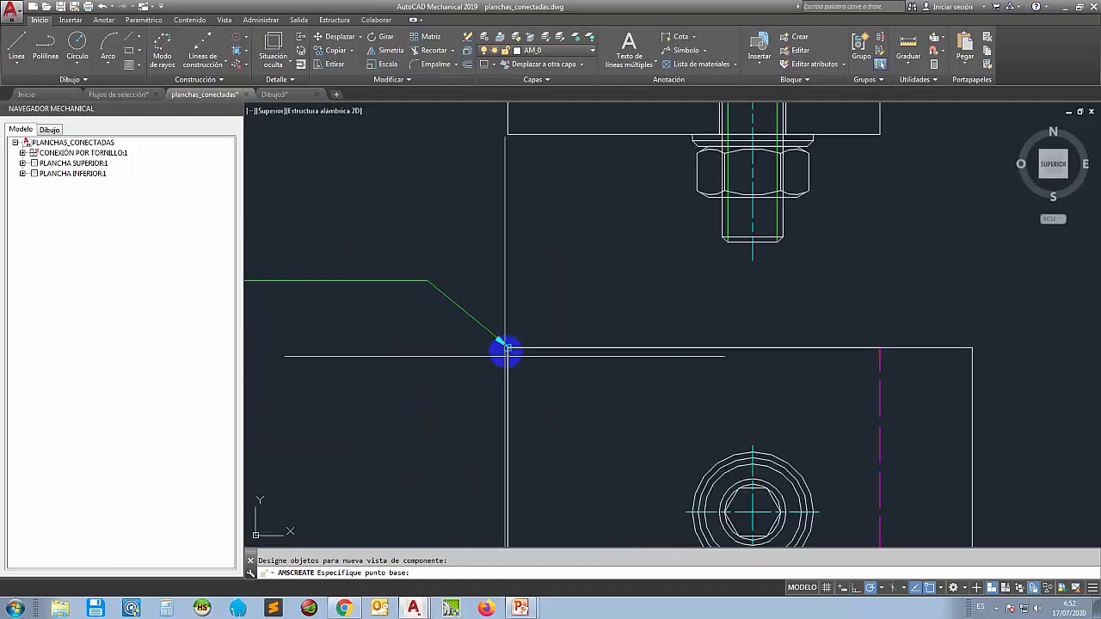
click(508, 347)
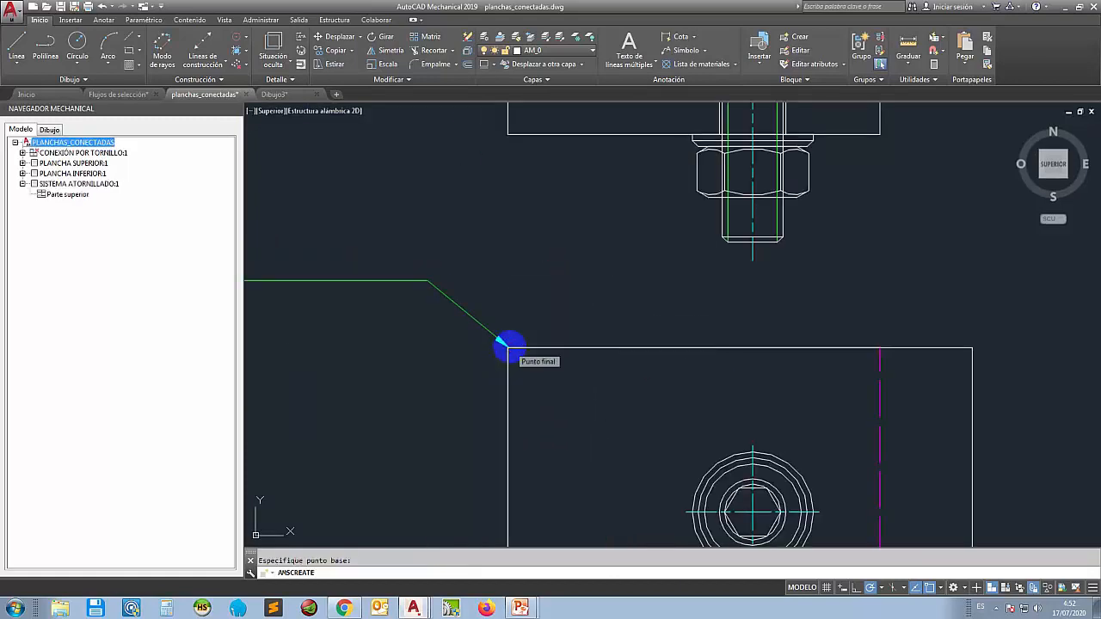
scroll(438, 280, down, 5)
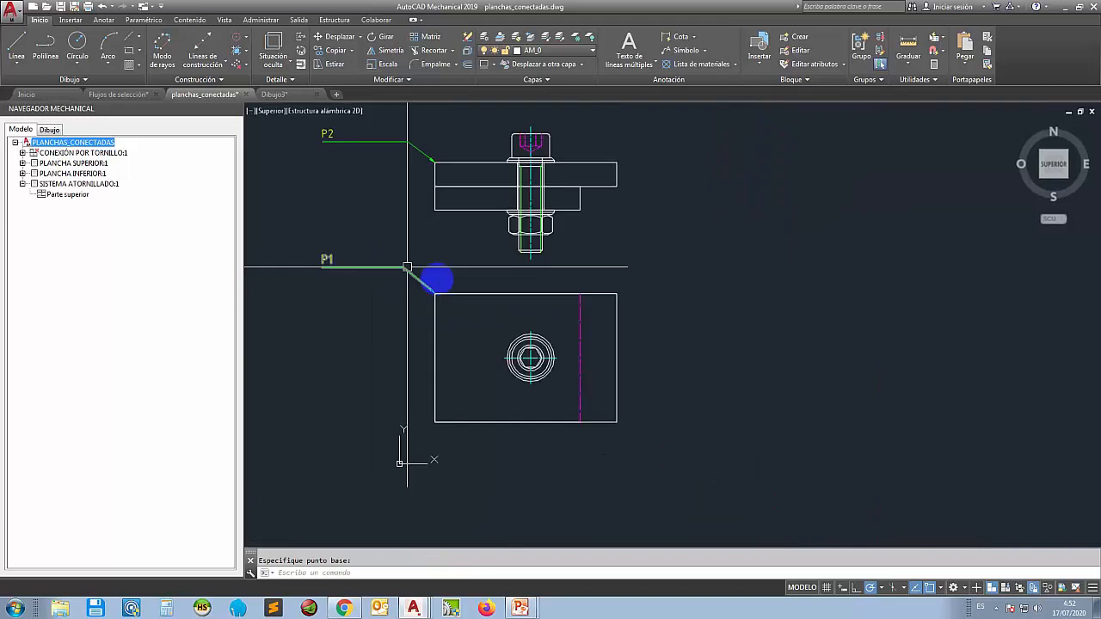
scroll(420, 238, up, 2)
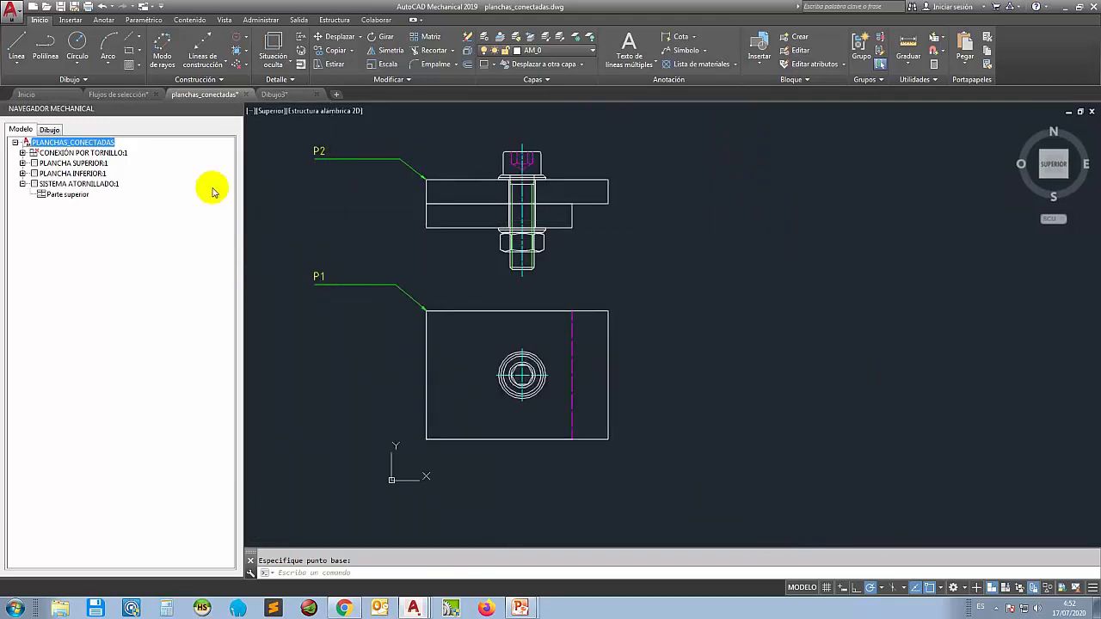
- Start restructuring the Superior view of PLANCHA SUPERIOR:1 into the Parte superior view of SISTEMA ATORNILLADO:1
click(22, 163)
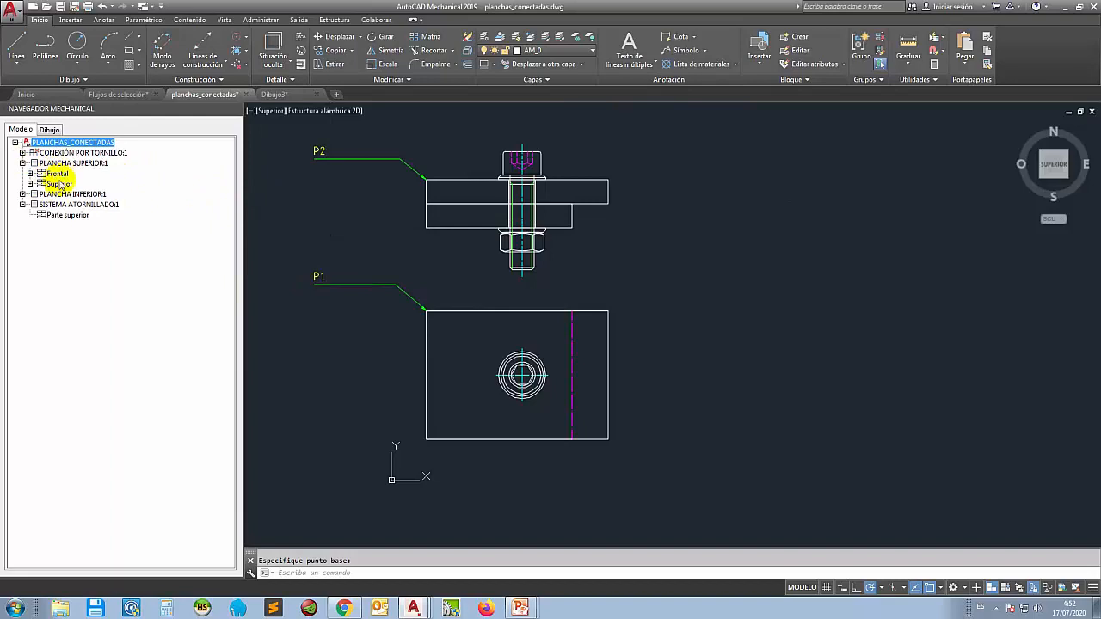
click(59, 185)
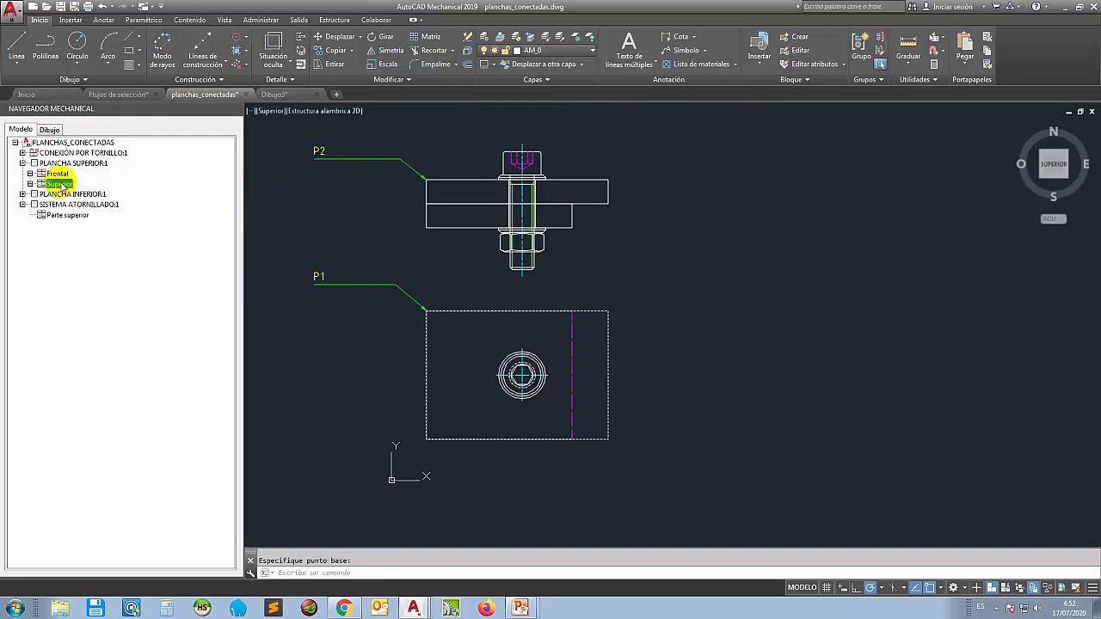
click(69, 215)
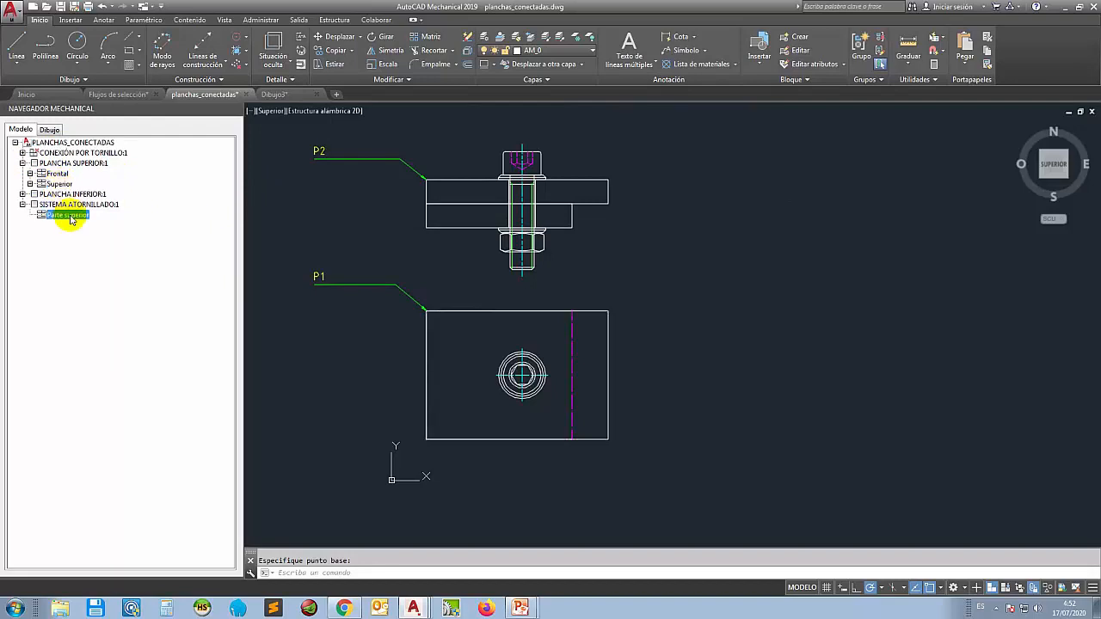
click(59, 185)
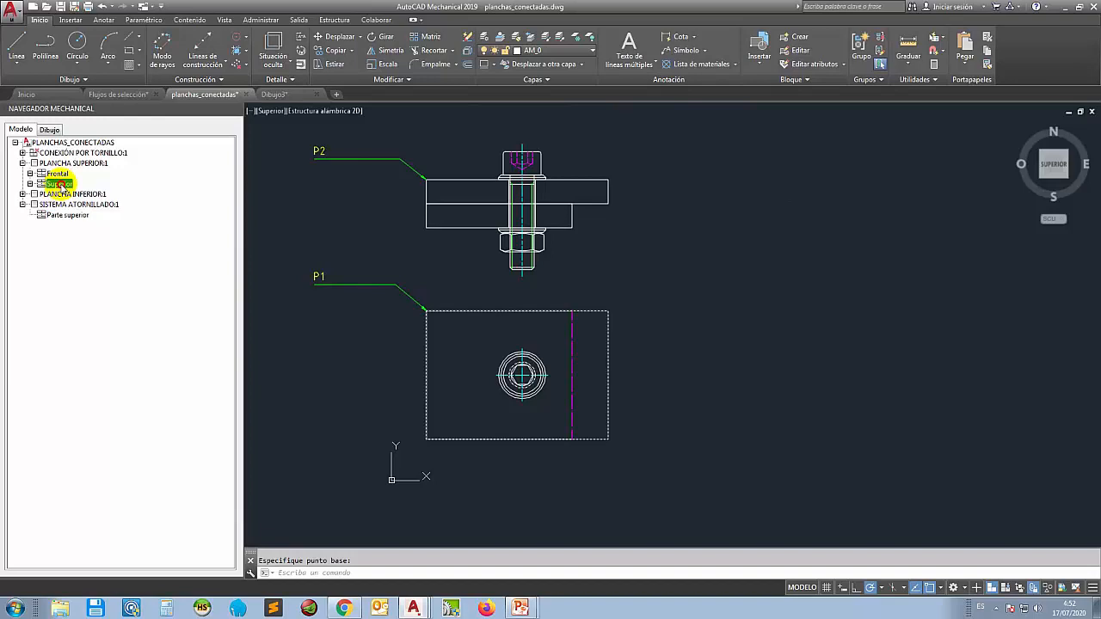
drag(62, 188, 72, 218)
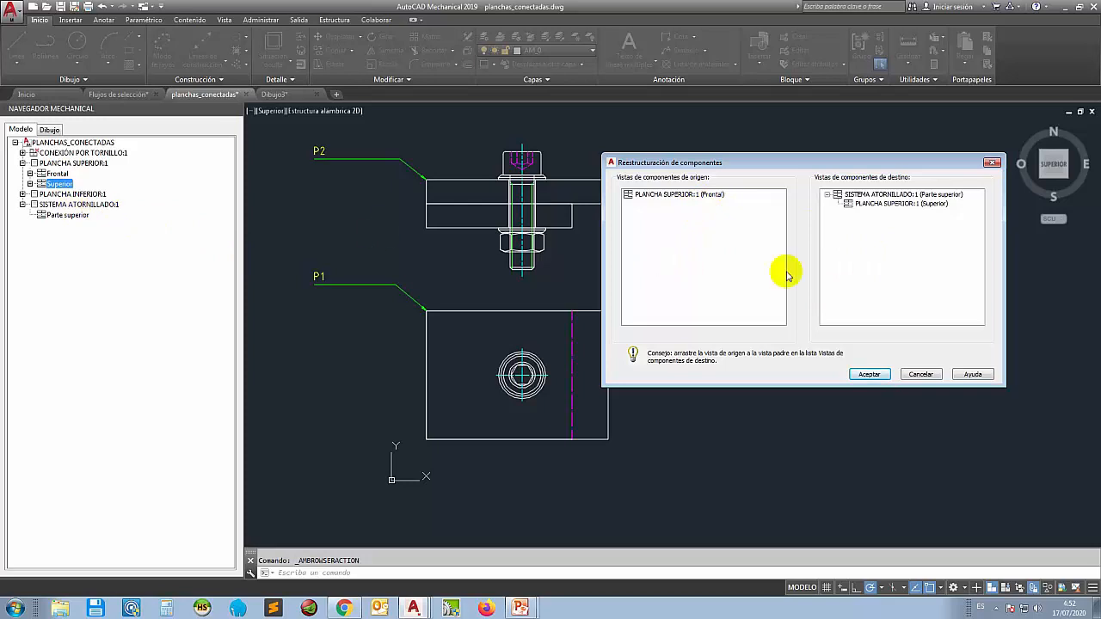
- Create the destination view Parte frontal without selecting objects, with its base point at the upper plate's upper-left corner in the front view
right_click(863, 255)
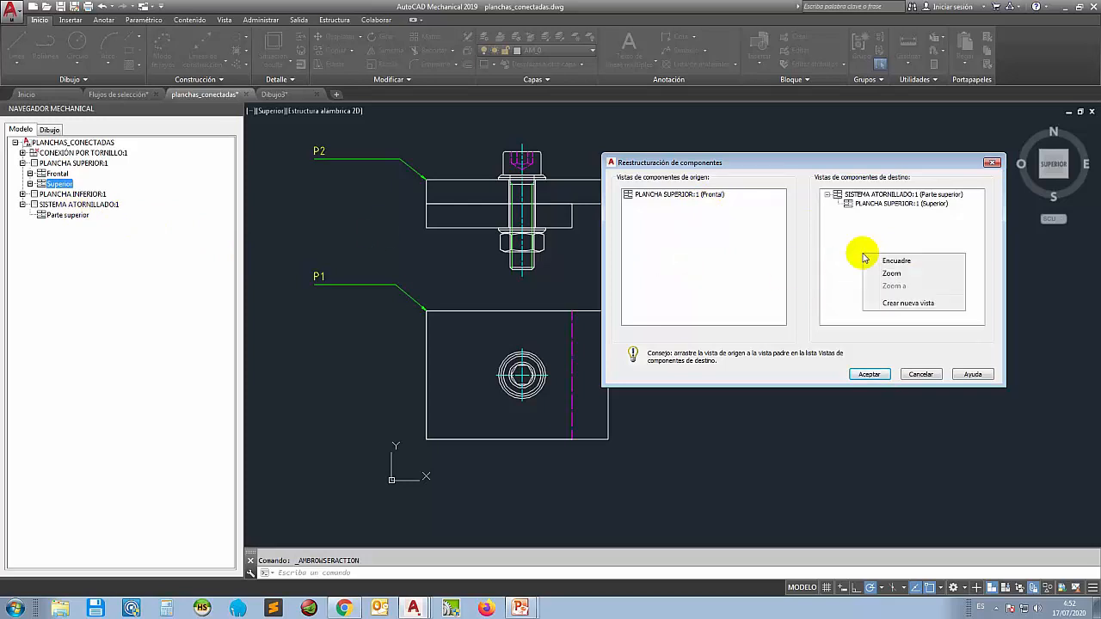
click(899, 303)
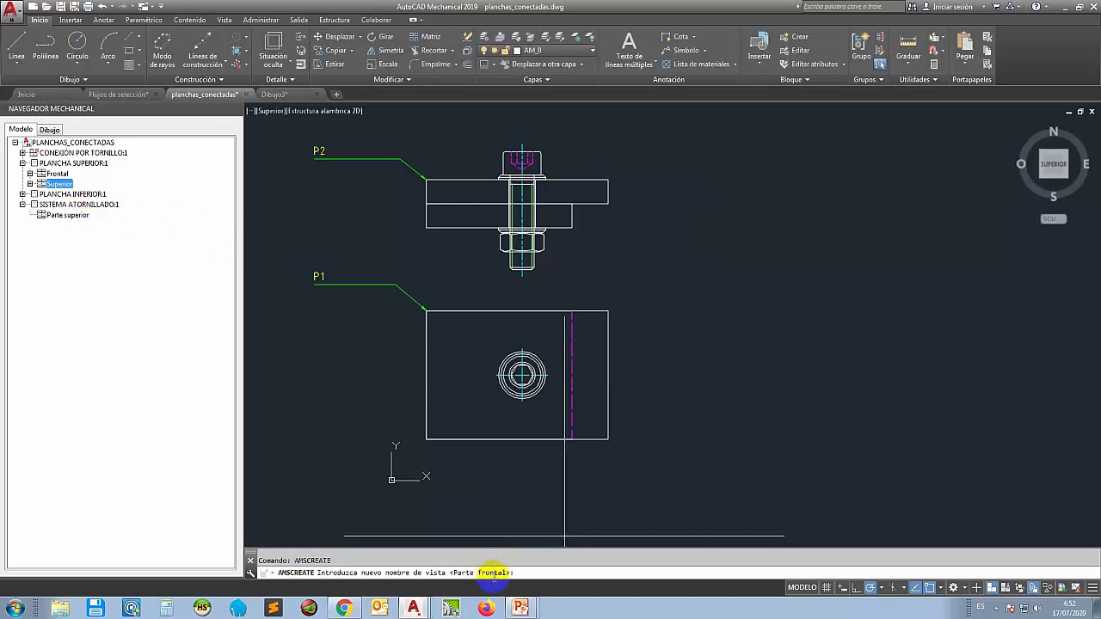
key(Return)
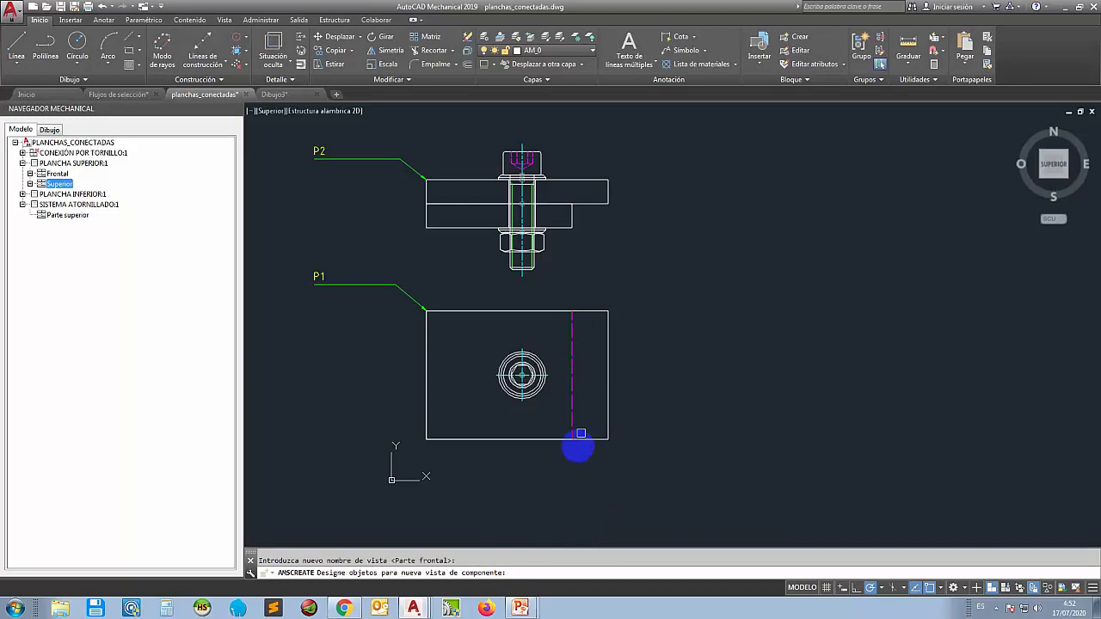
key(Return)
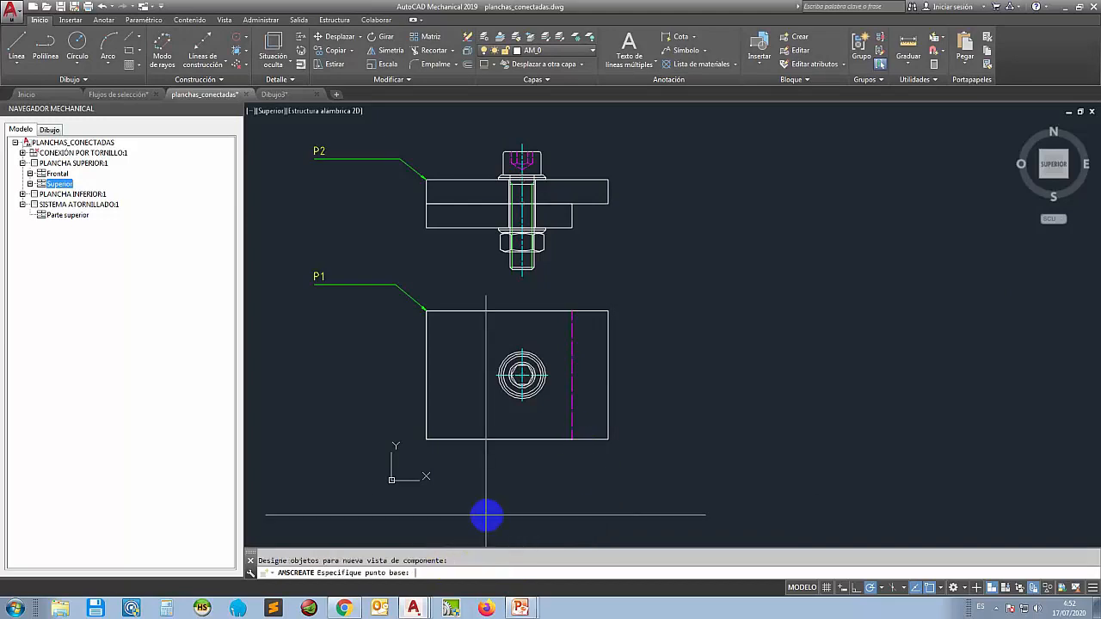
click(425, 178)
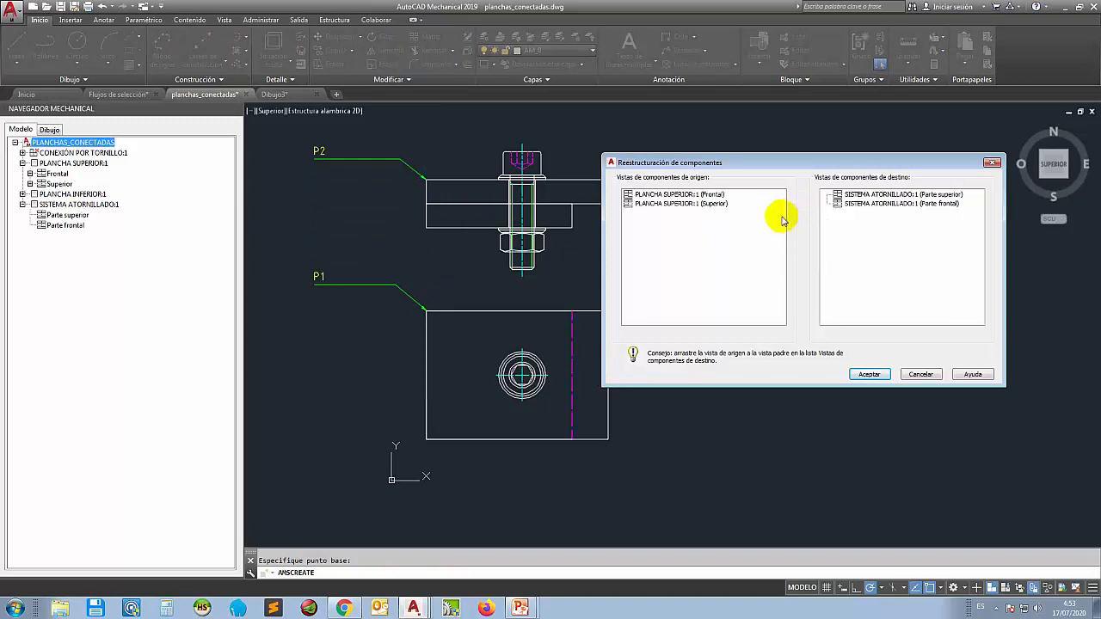
- Assign PLANCHA SUPERIOR:1's Frontal view to Parte frontal and its Superior view to Parte superior, accept, and highlight both assembly views
click(698, 196)
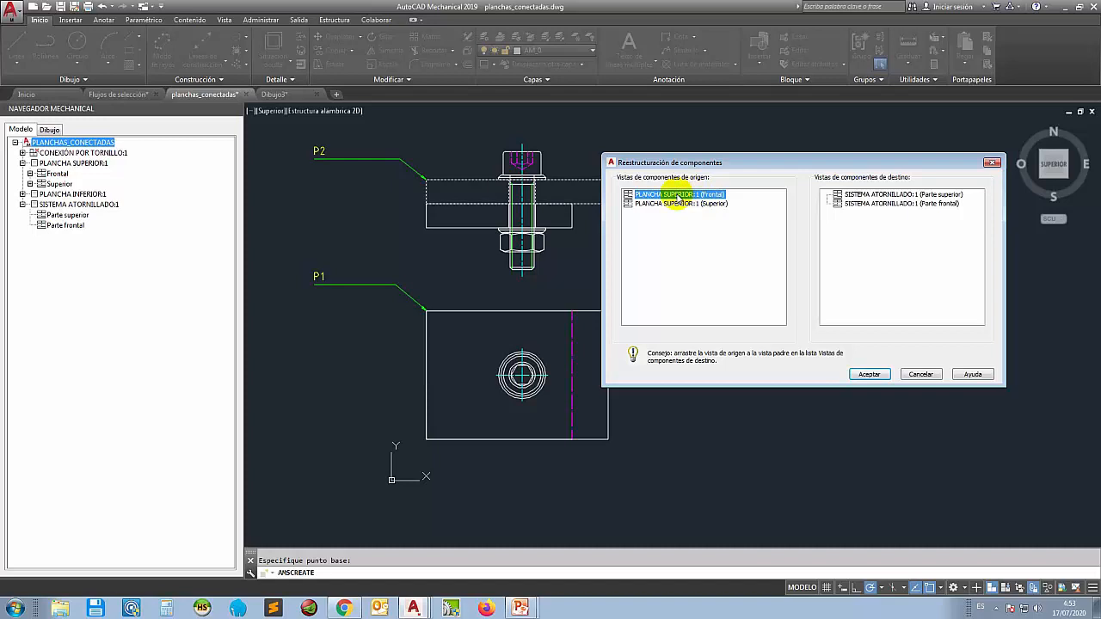
drag(678, 197, 882, 205)
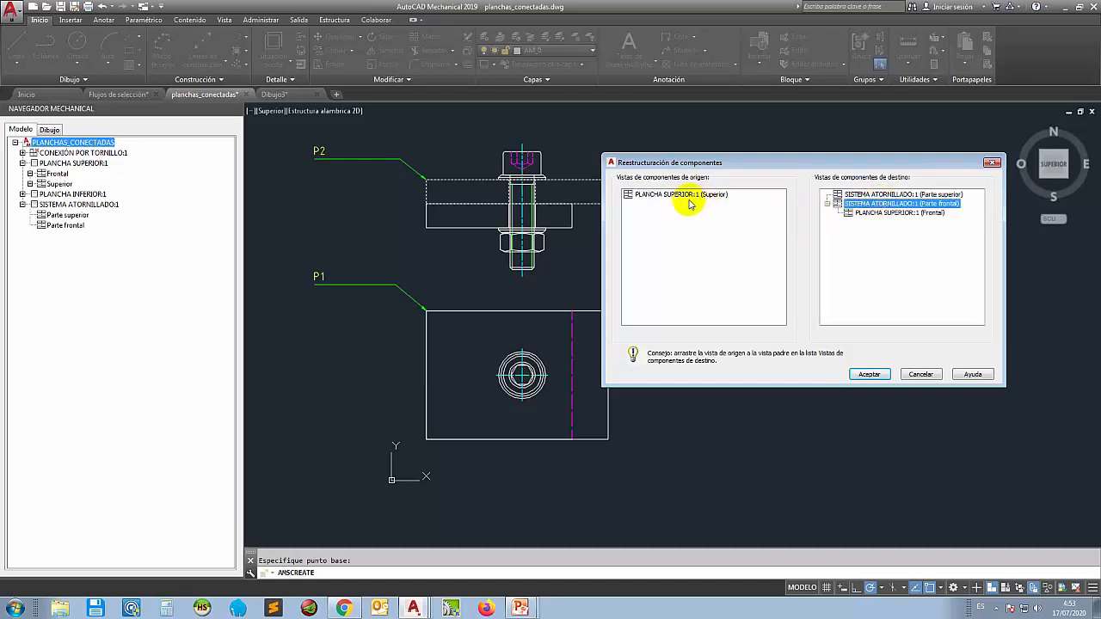
drag(664, 197, 882, 196)
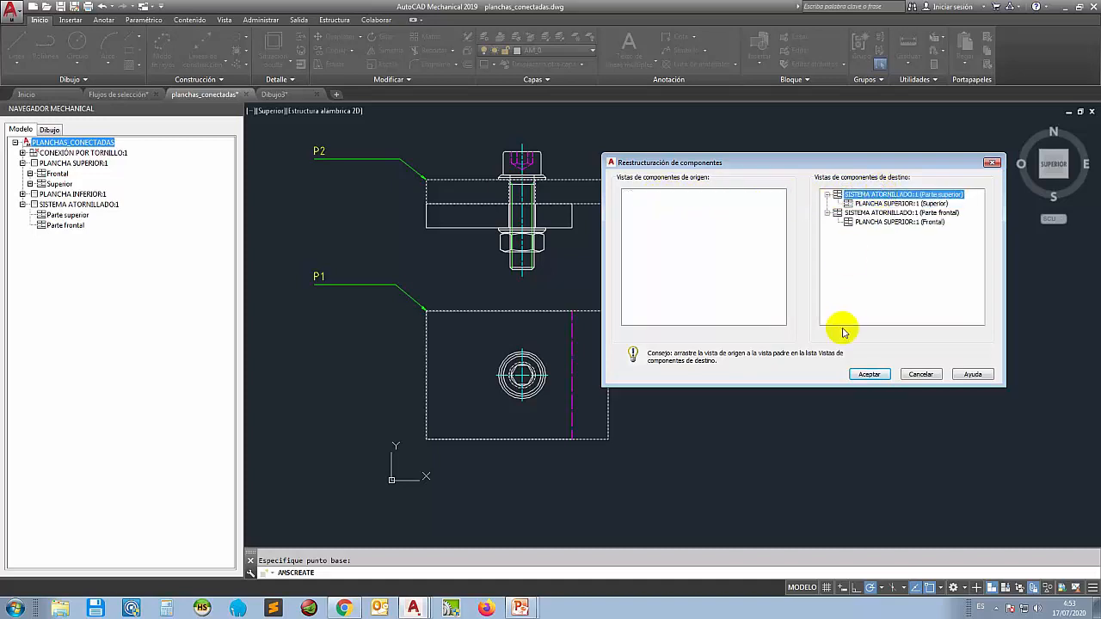
click(868, 375)
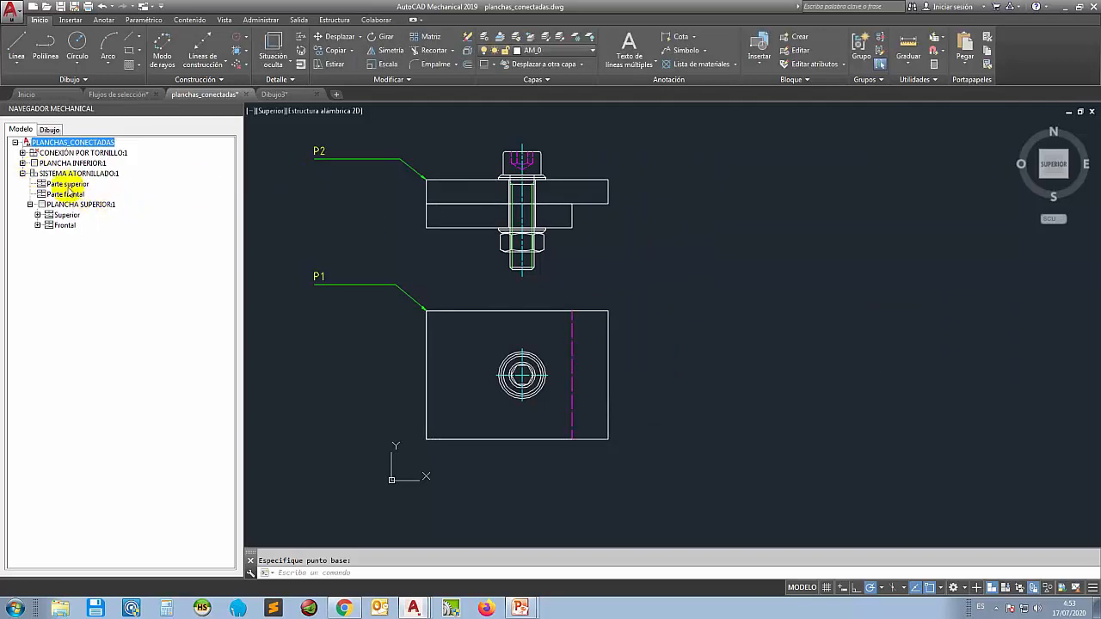
click(69, 185)
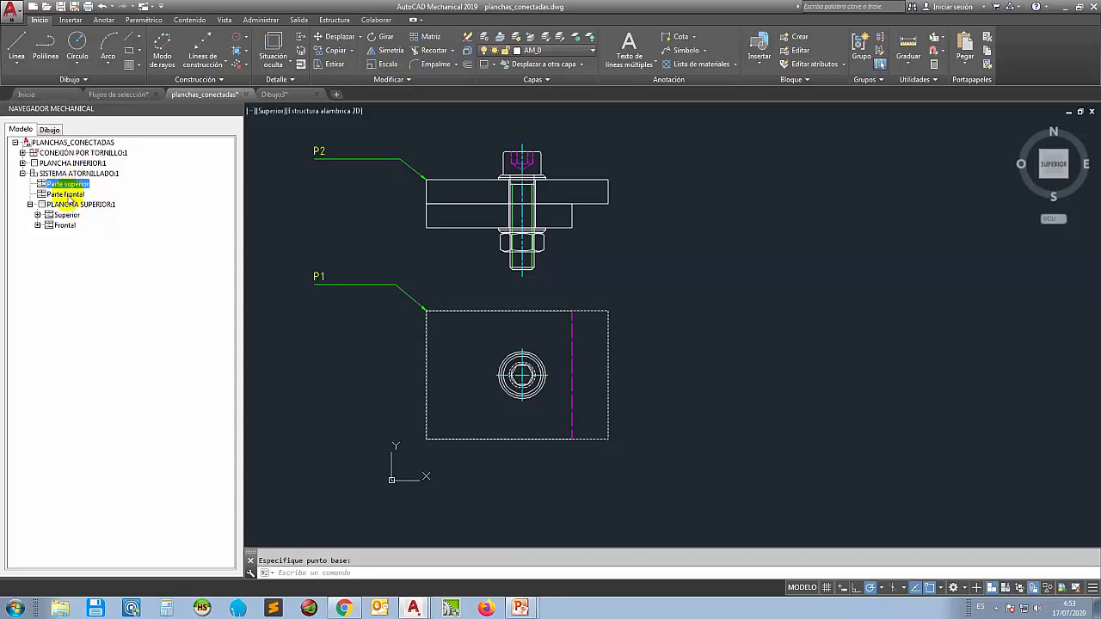
click(65, 195)
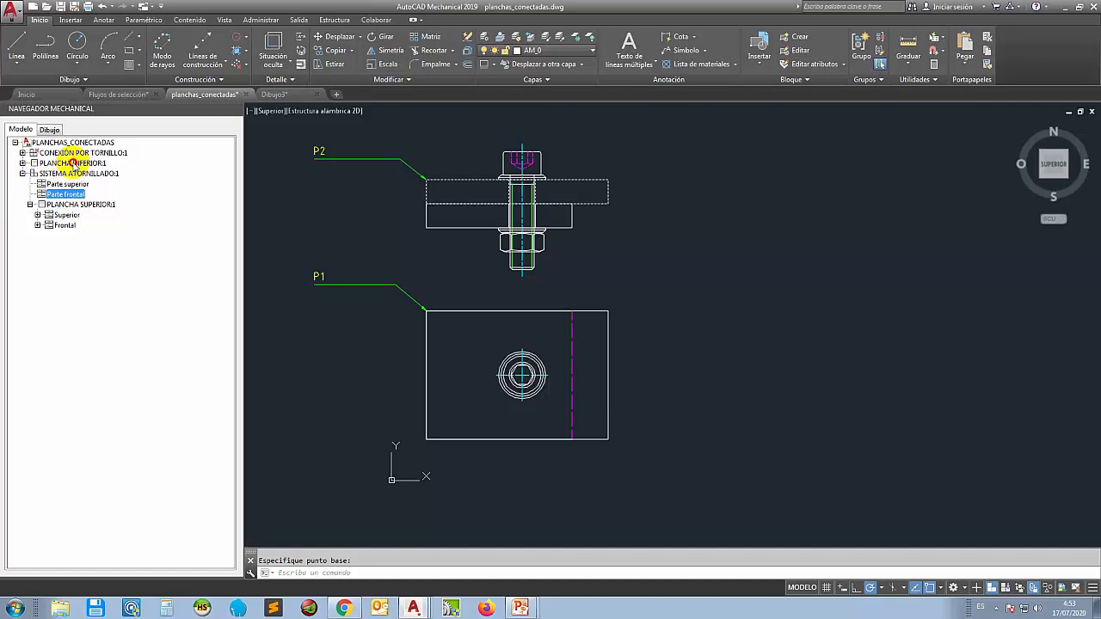
- Select PLANCHA INFERIOR:1 and CONEXIÓN POR TORNILLO:1 together and start restructuring them into SISTEMA ATORNILLADO:1
click(74, 163)
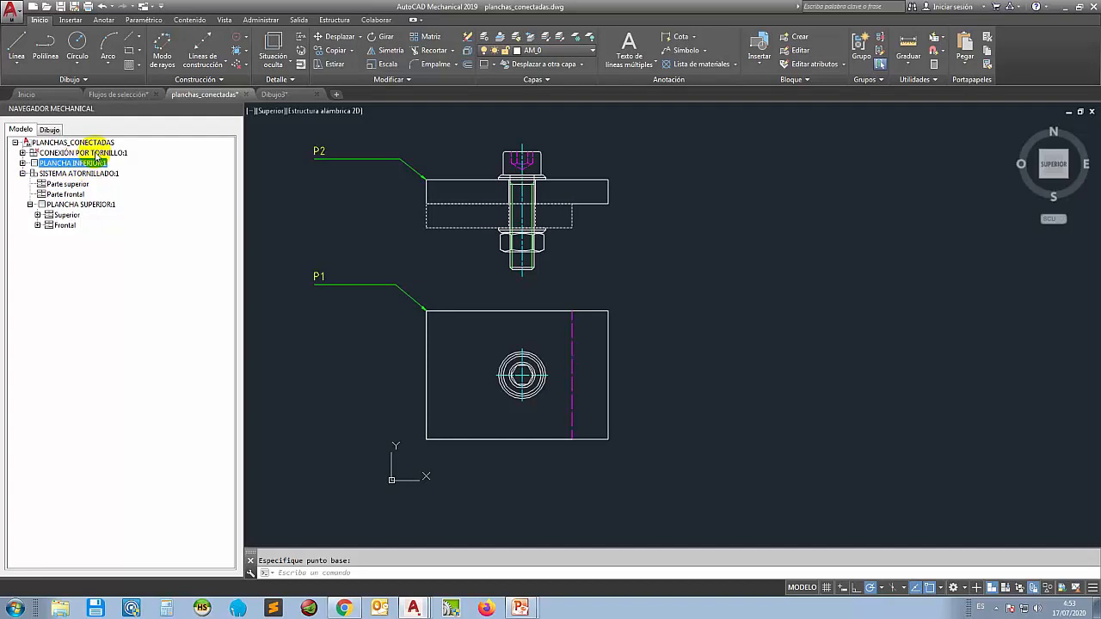
ctrl+click(90, 154)
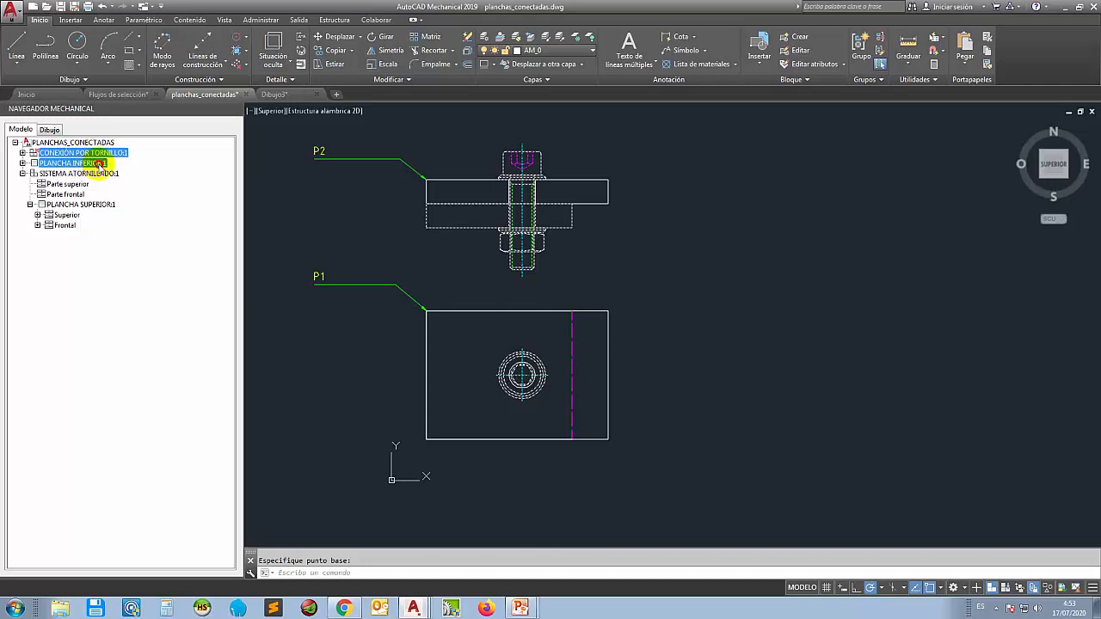
ctrl+click(106, 173)
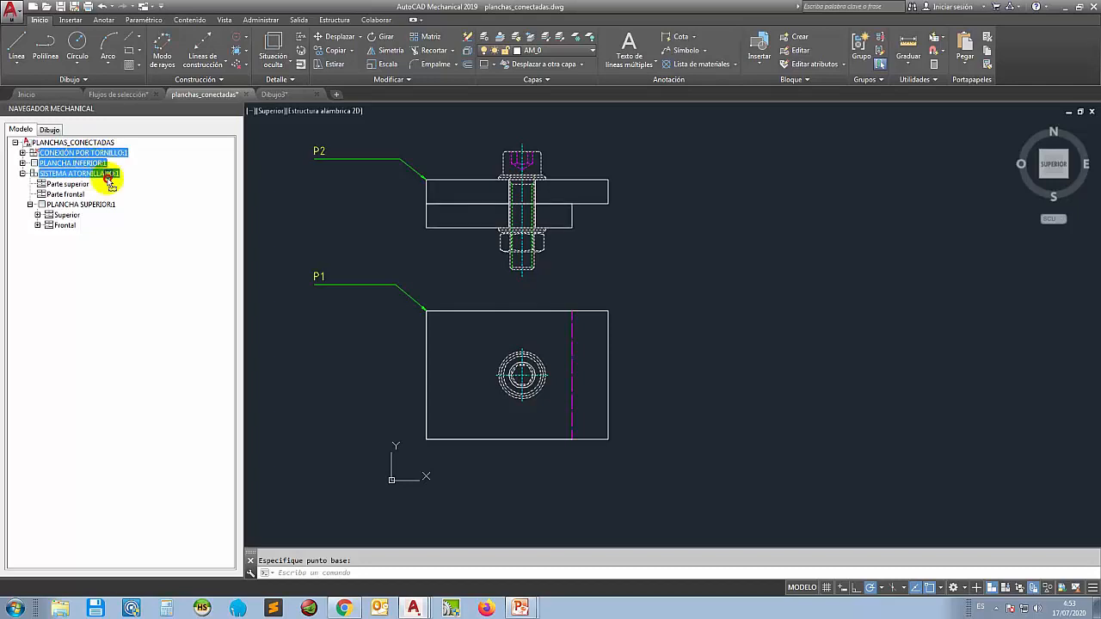
ctrl+click(62, 174)
ctrl+click(63, 175)
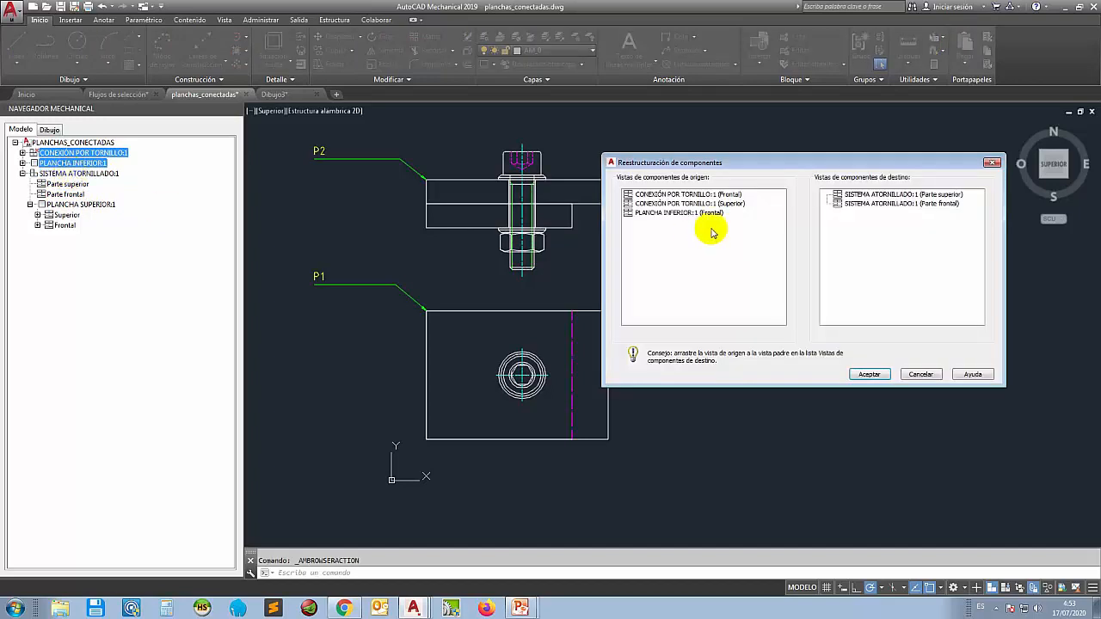
drag(796, 164, 834, 182)
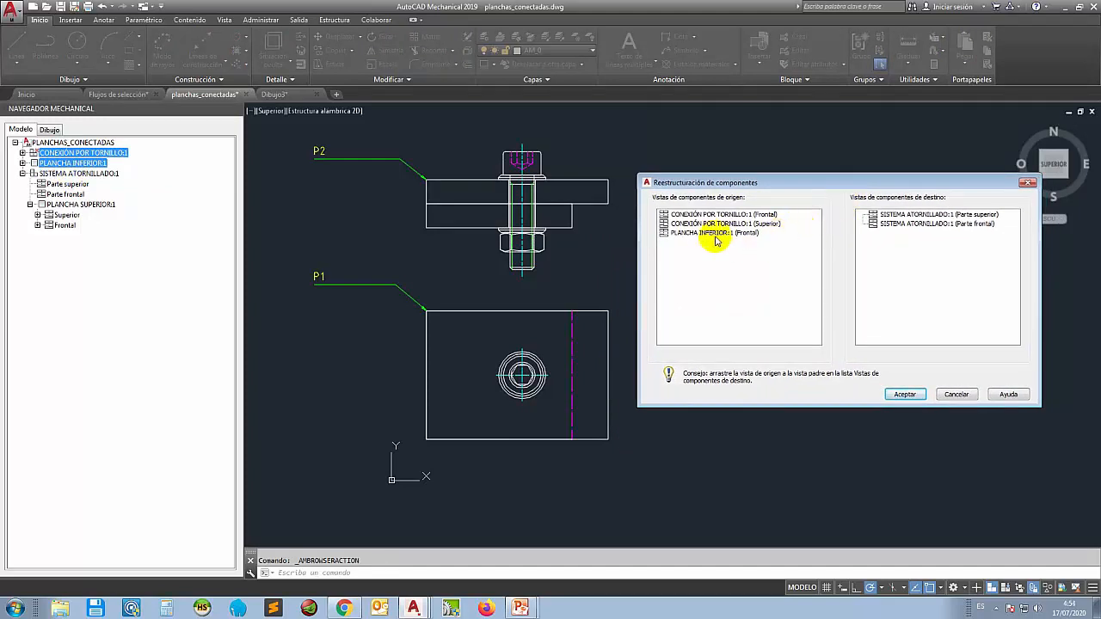
- Assign the Frontal views of PLANCHA INFERIOR:1 and CONEXIÓN POR TORNILLO:1 to Parte frontal, and the connection's Superior view to Parte superior
mouse_move(715, 241)
mouse_down()
mouse_move(707, 234)
mouse_move(858, 255)
mouse_move(934, 241)
mouse_move(933, 226)
mouse_up()
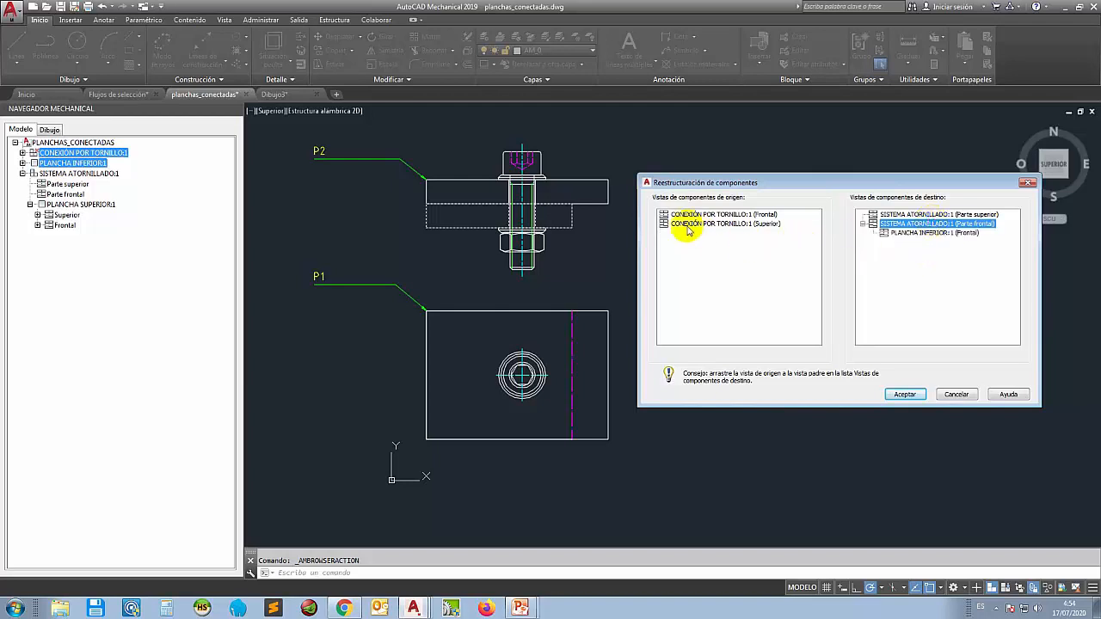
click(715, 214)
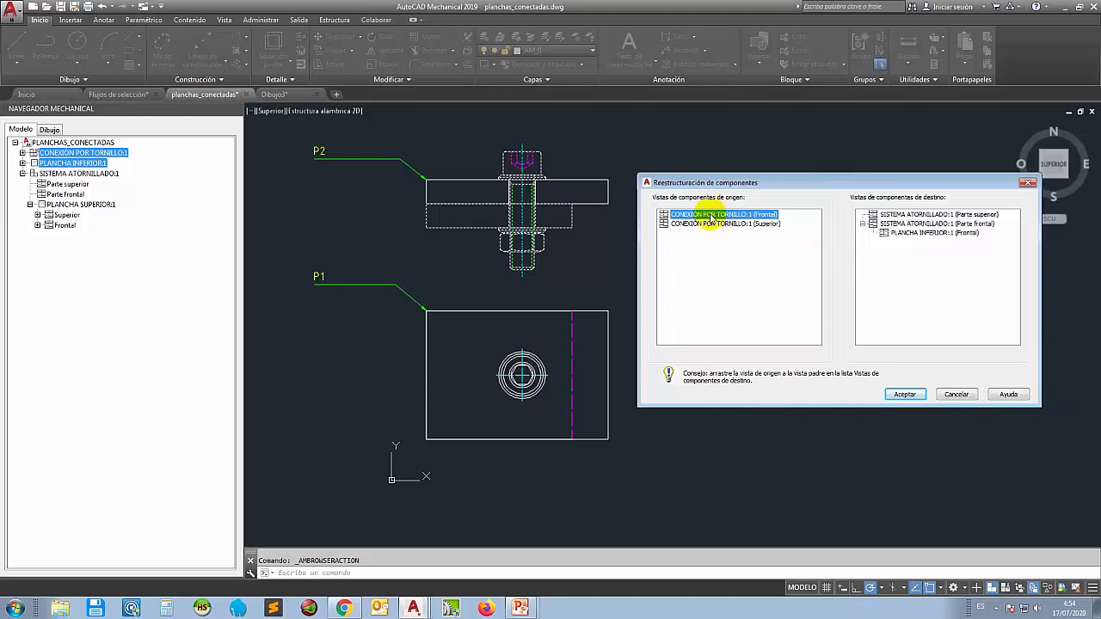
drag(711, 221, 936, 220)
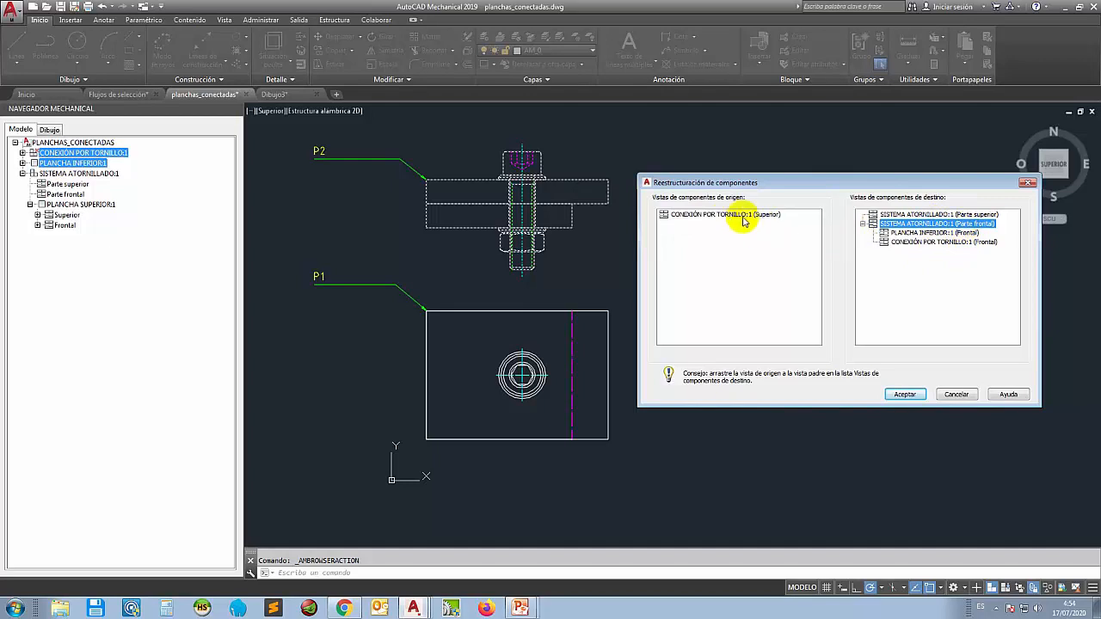
click(716, 216)
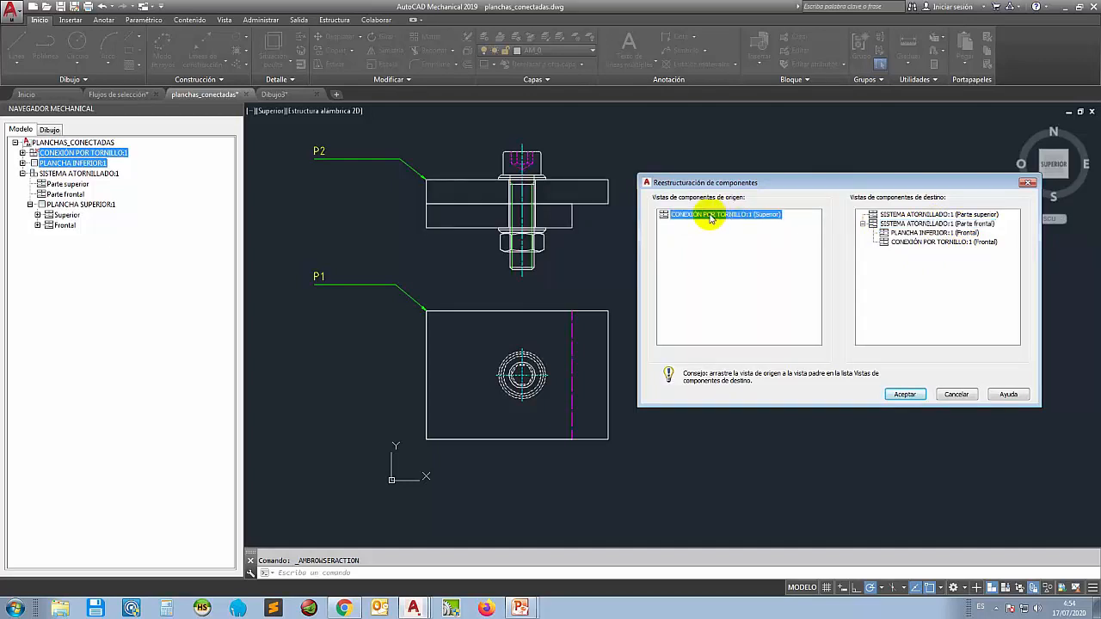
drag(711, 218, 911, 215)
click(905, 394)
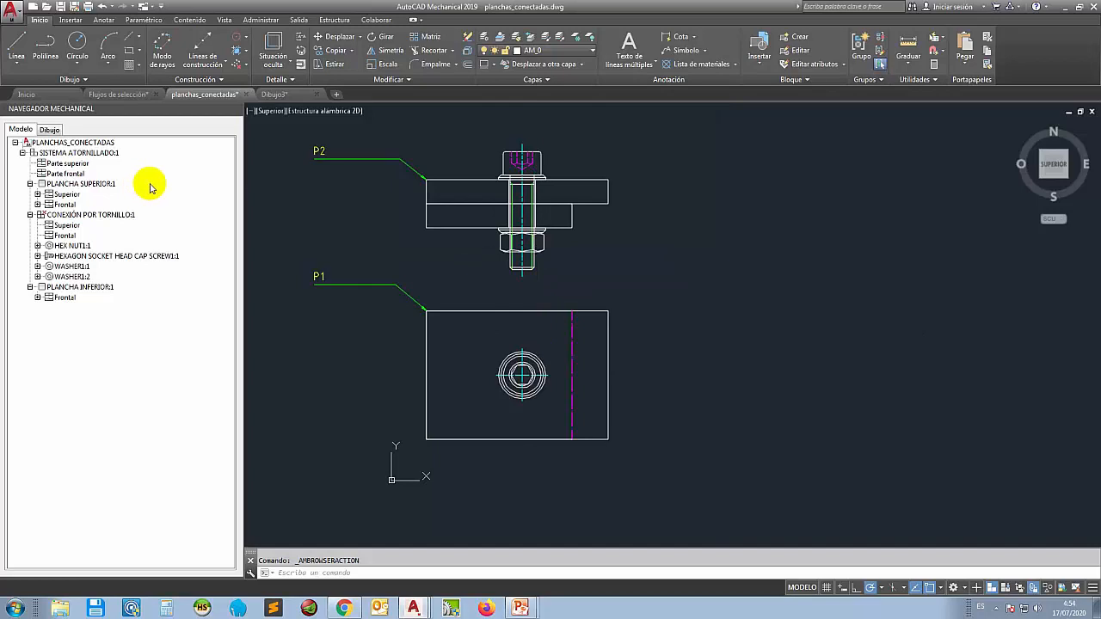
- Highlight SISTEMA ATORNILLADO:1, its two views, and PLANCHA SUPERIOR:1 with its views to examine which geometry each one contains
scroll(467, 205, down, 2)
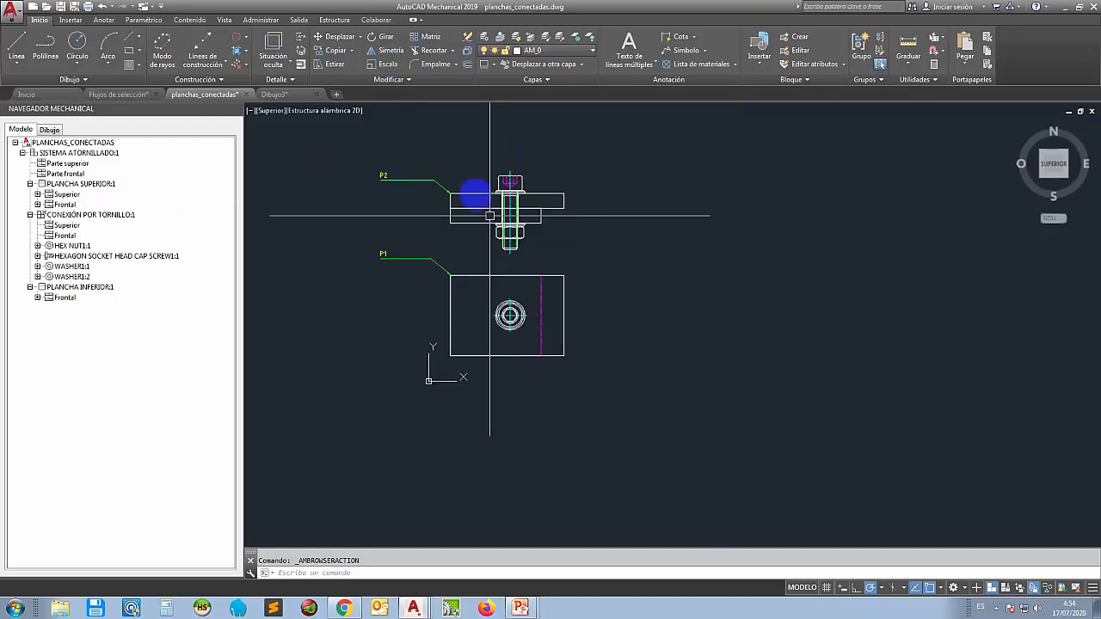
scroll(465, 194, up, 2)
click(79, 153)
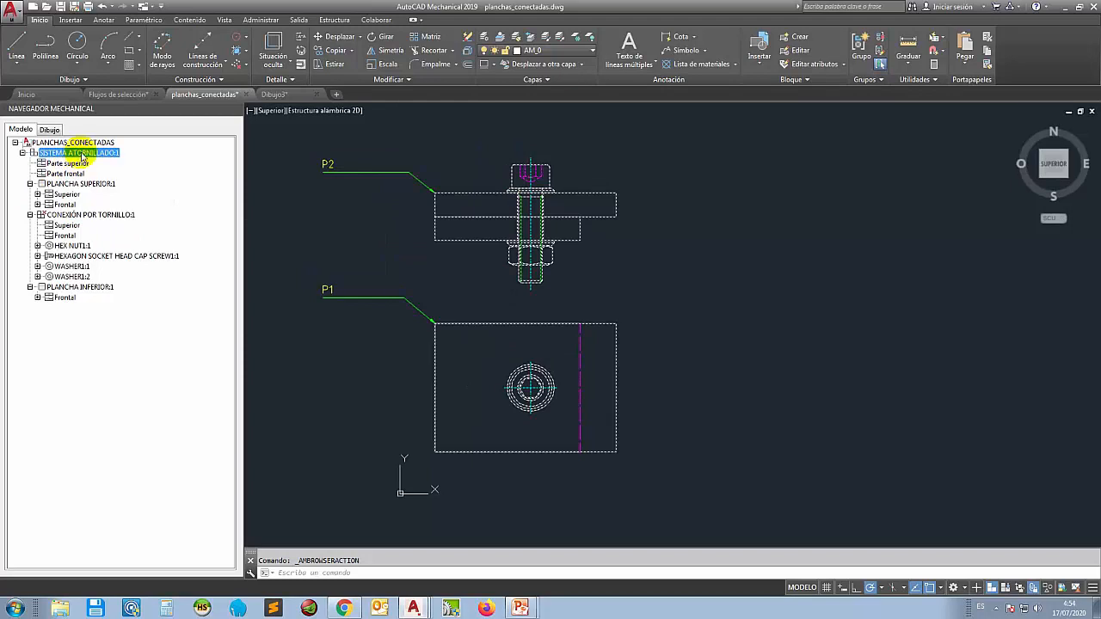
click(79, 165)
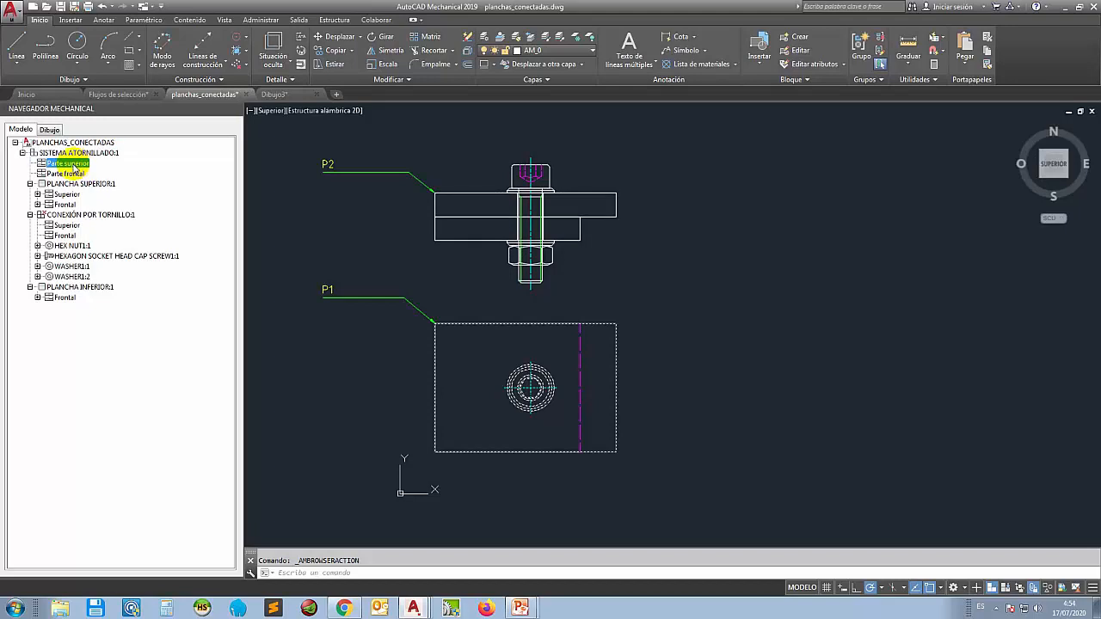
click(73, 175)
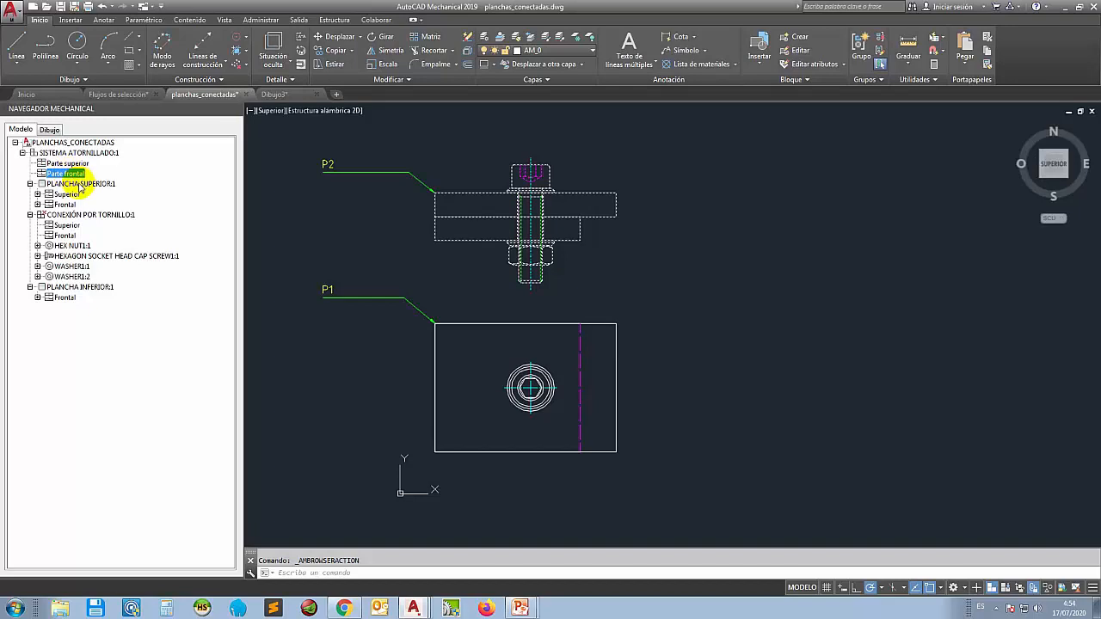
click(79, 184)
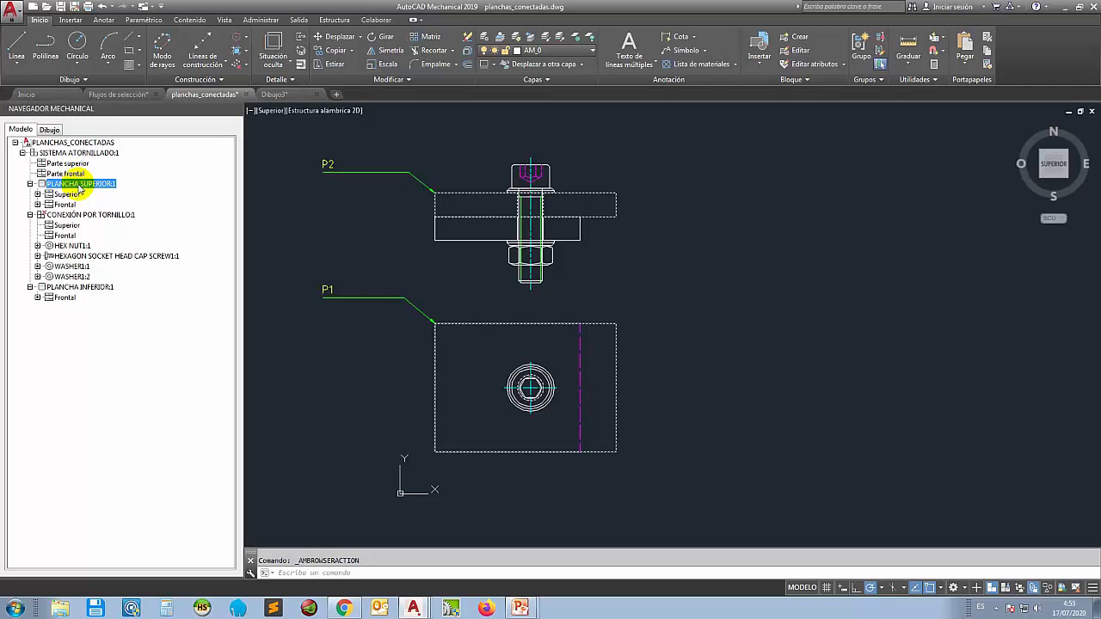
click(66, 195)
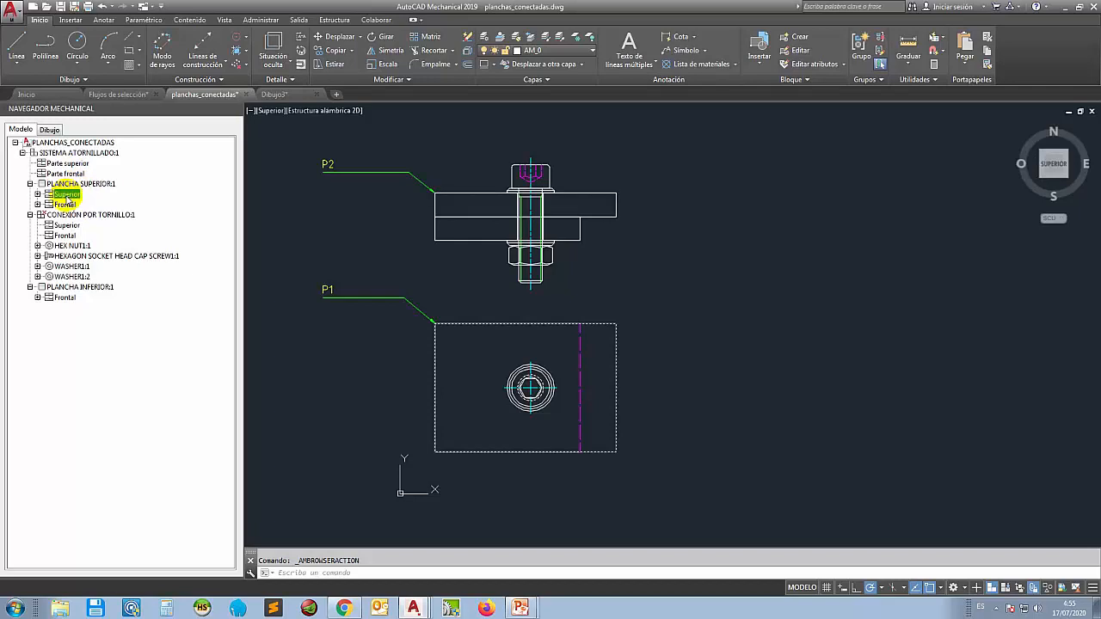
click(66, 205)
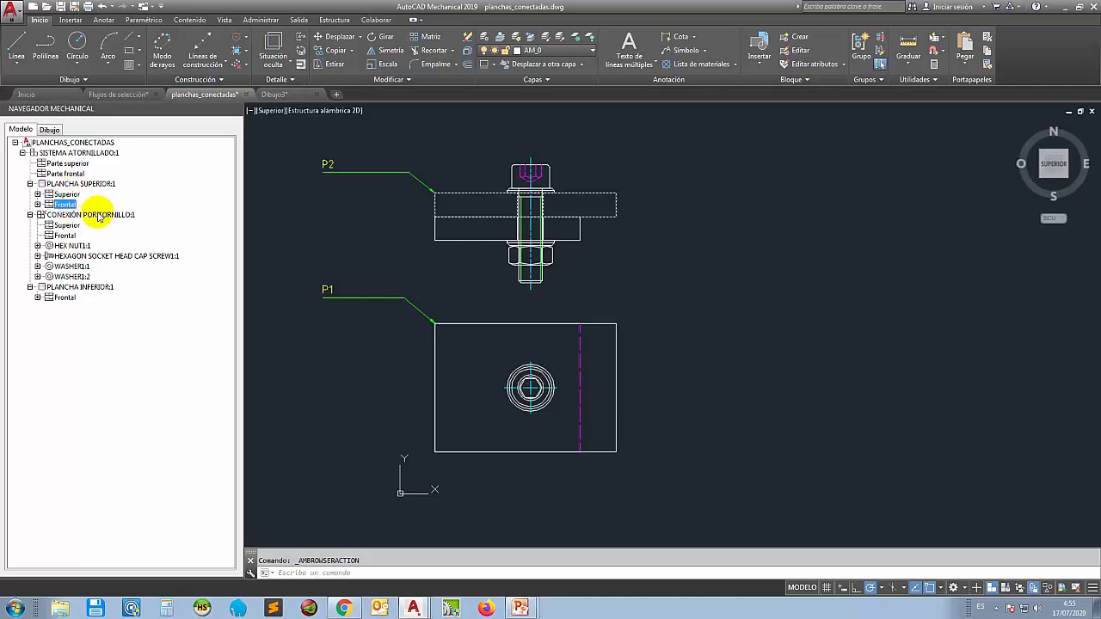
- Highlight CONEXIÓN POR TORNILLO:1, its hex nut, socket head cap screw and both washers to examine which geometry each contains
click(98, 215)
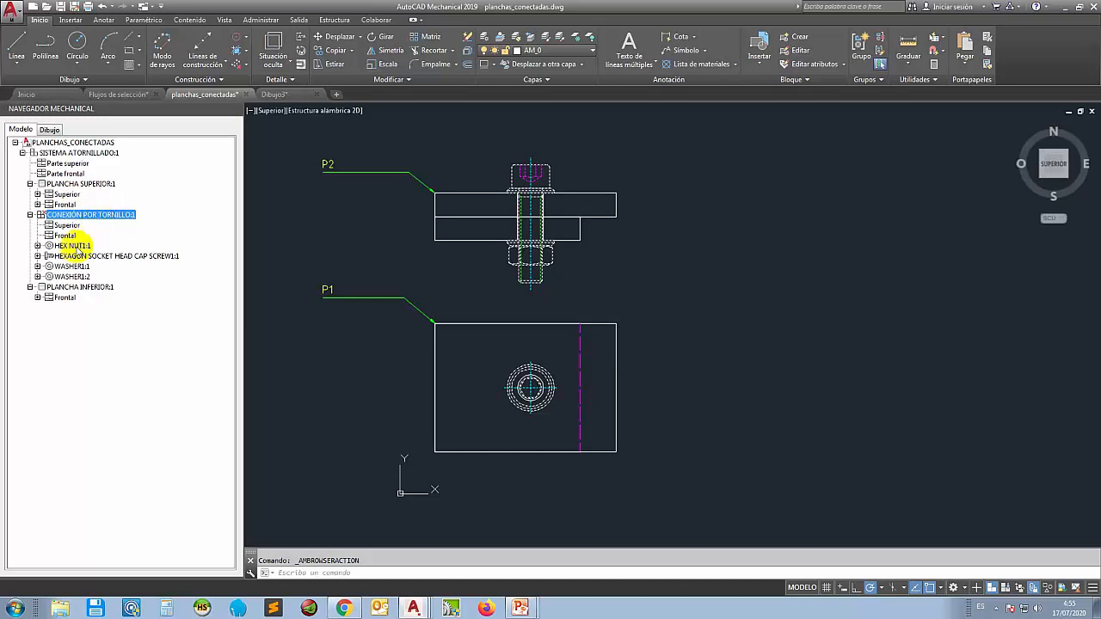
click(76, 246)
click(78, 256)
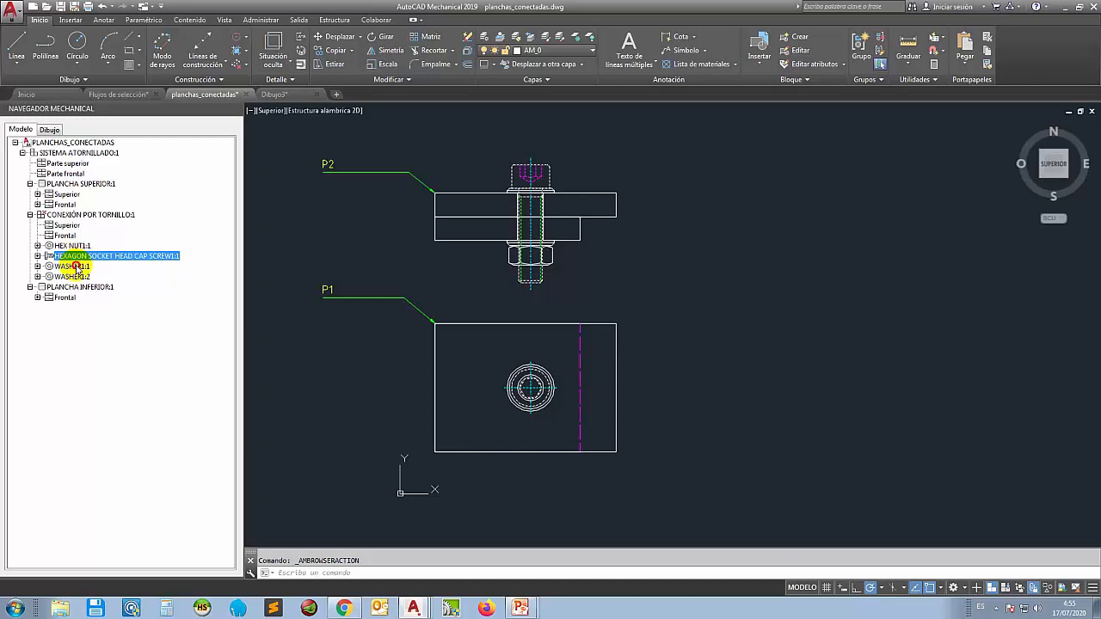
click(74, 267)
click(79, 277)
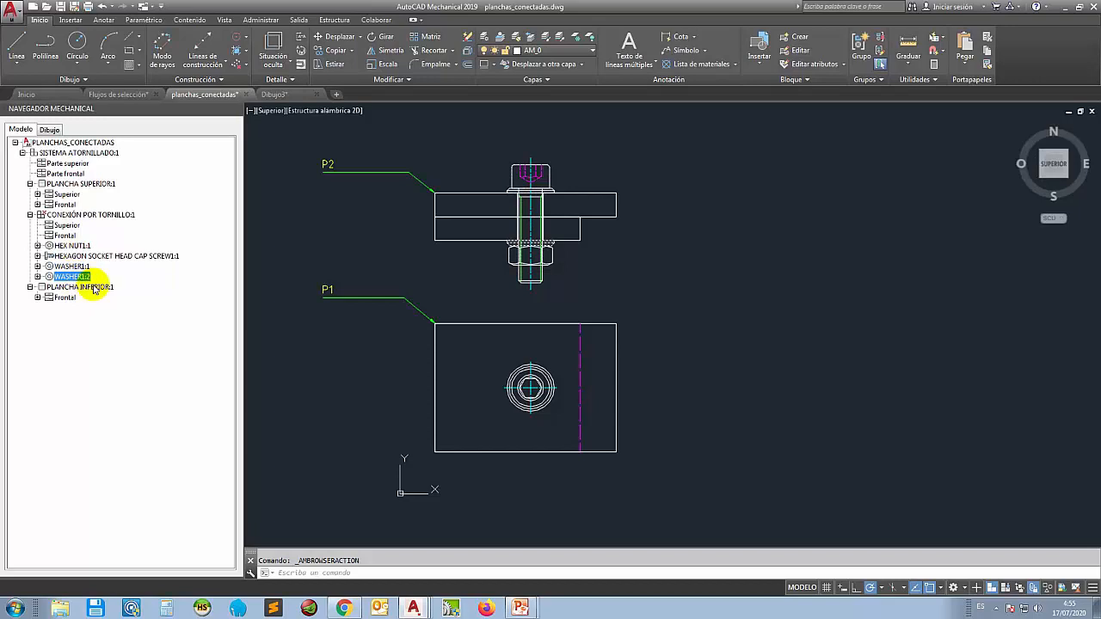
- Highlight PLANCHA INFERIOR:1, then expand its Frontal view and highlight the HOLE2:1 (Front) feature inside to examine their geometry
click(95, 288)
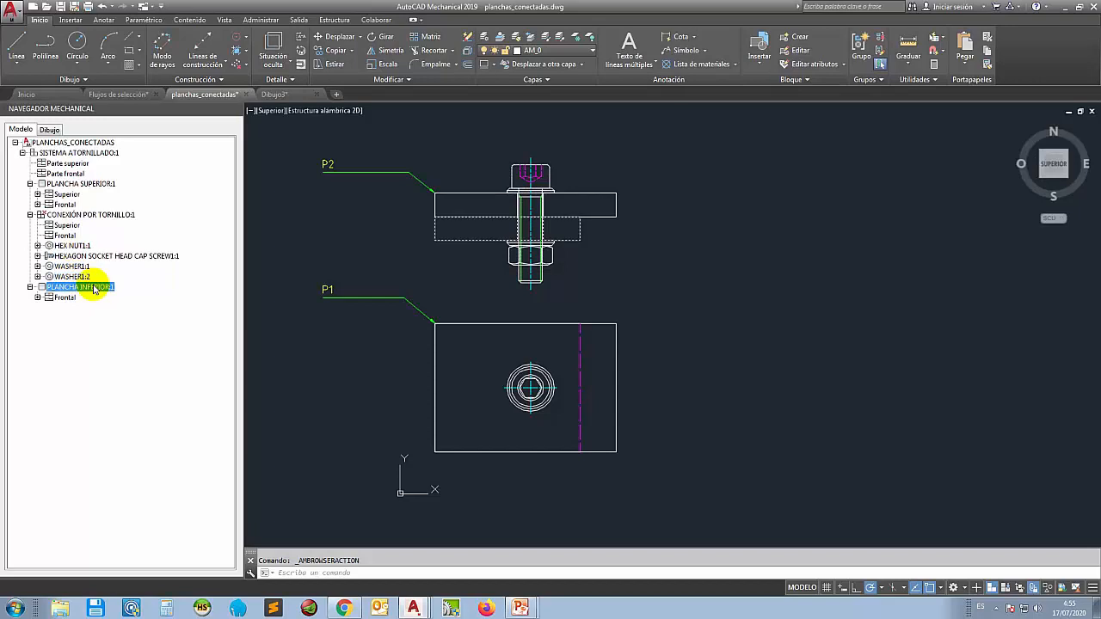
click(37, 297)
click(80, 308)
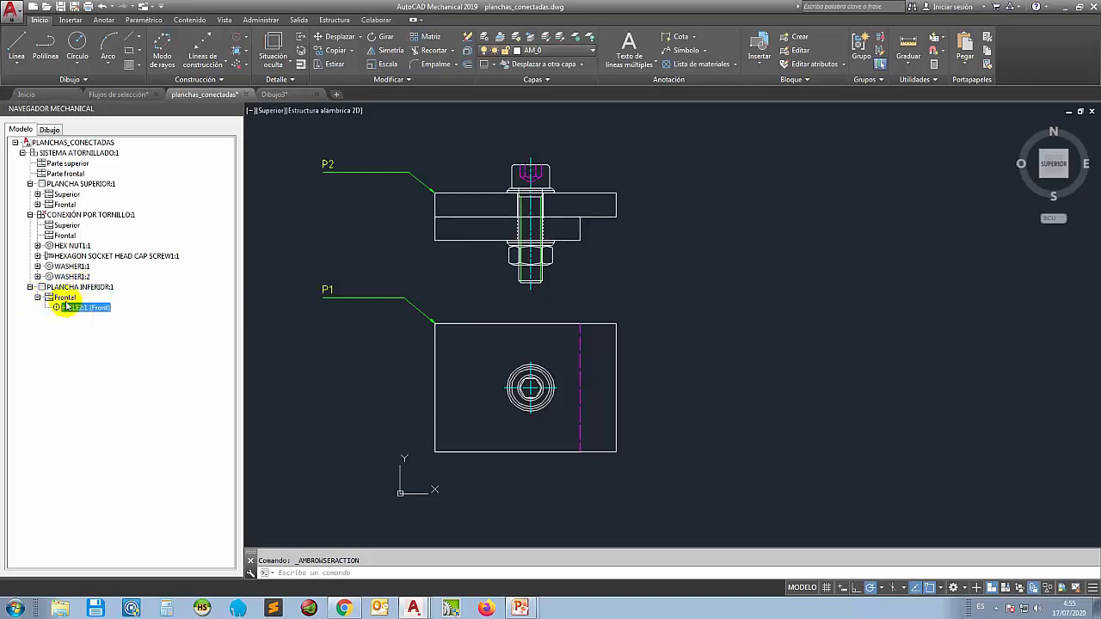
click(65, 298)
click(80, 309)
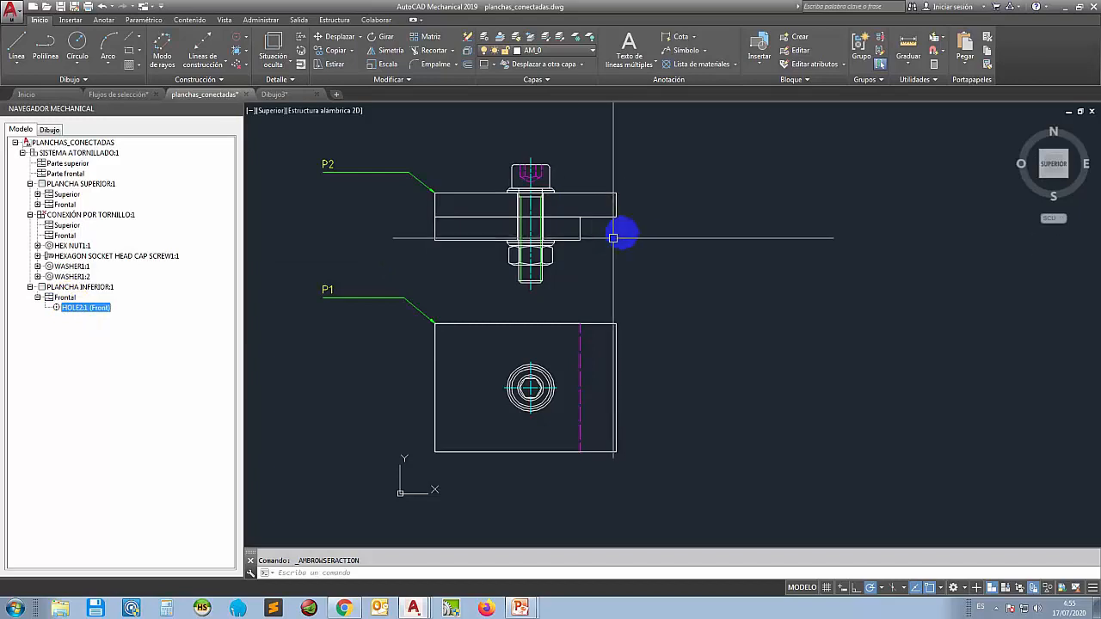
scroll(627, 238, down, 2)
scroll(550, 189, up, 2)
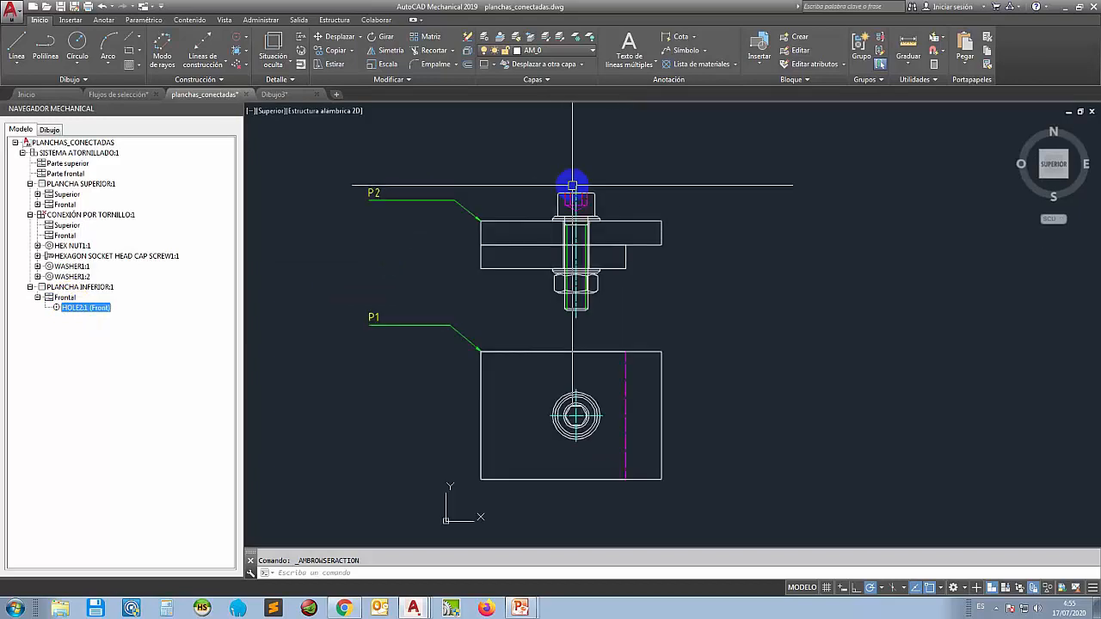
scroll(572, 185, down, 2)
scroll(571, 226, up, 2)
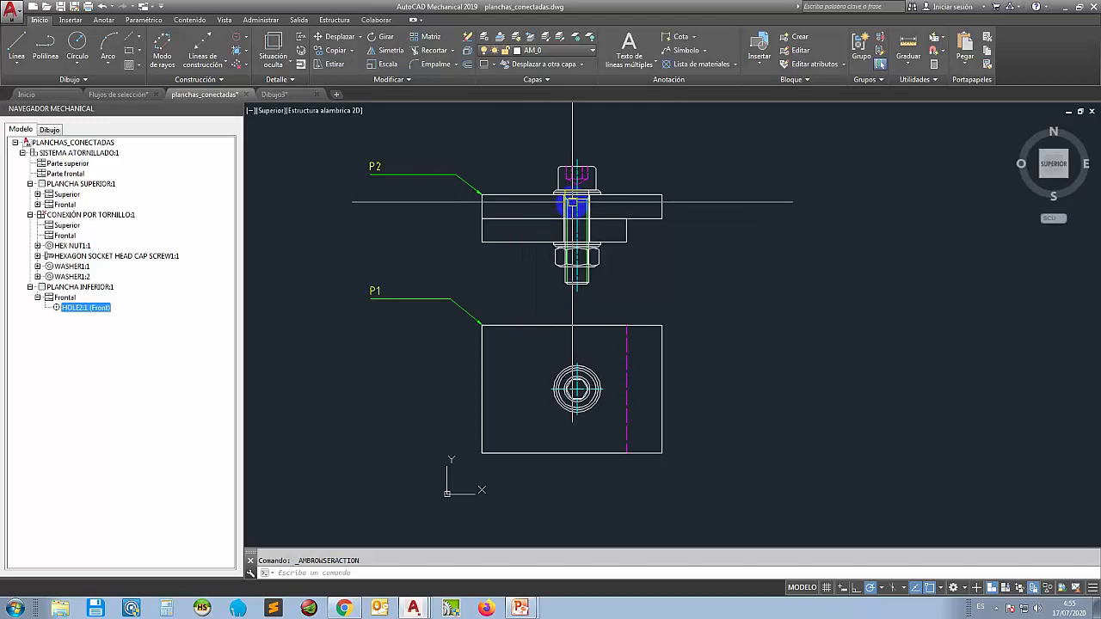
- Switch from planchas_conectadas to the Flujos de selección drawing containing the wheel assembly
click(277, 98)
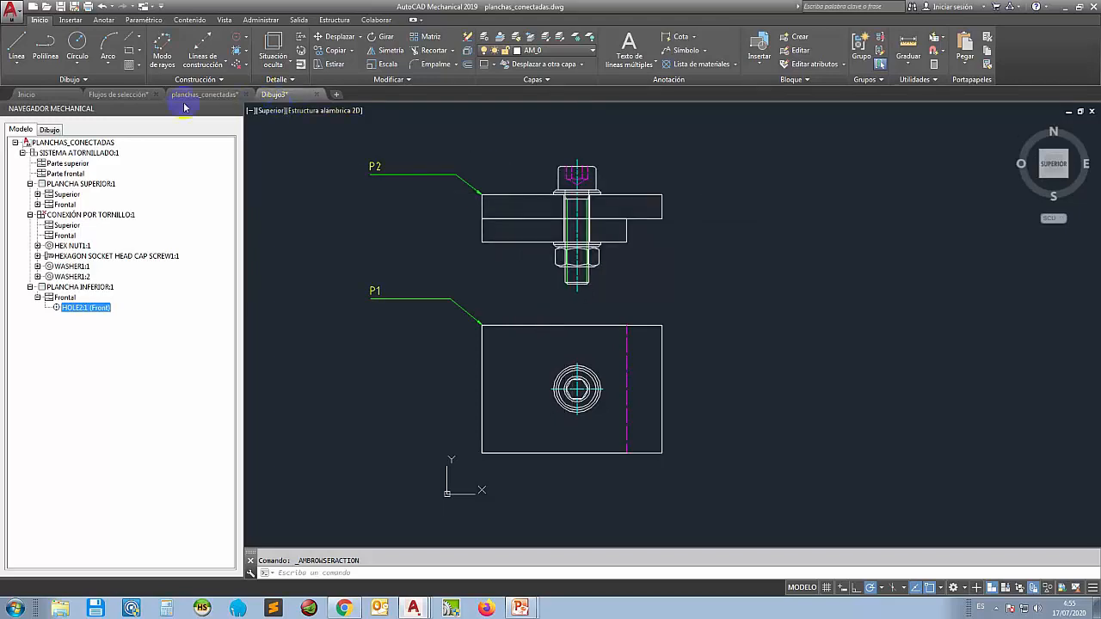
click(119, 95)
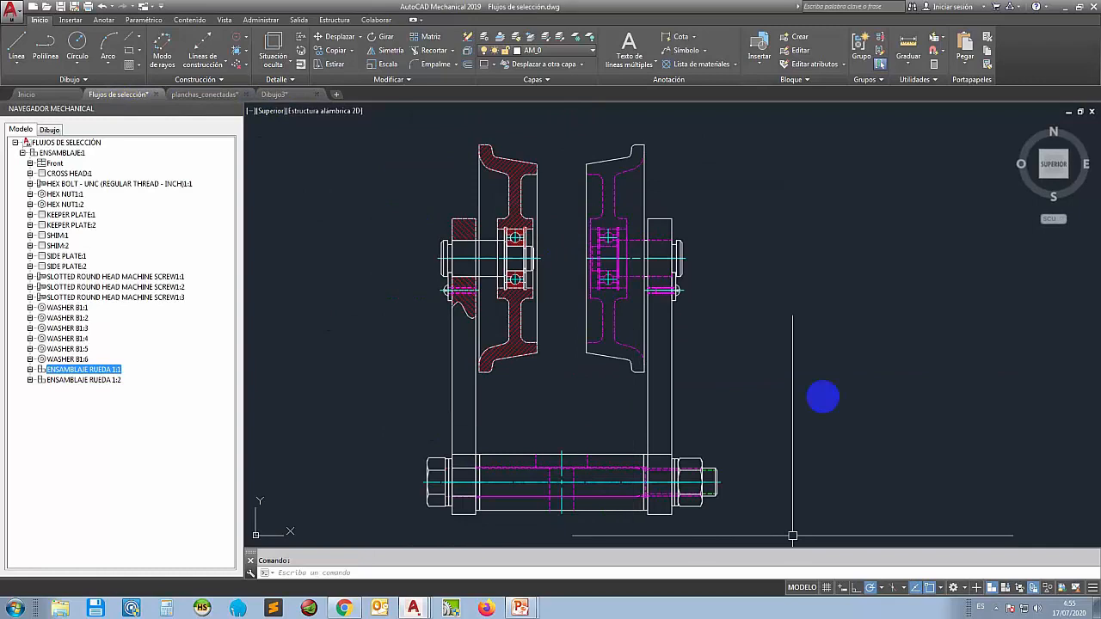